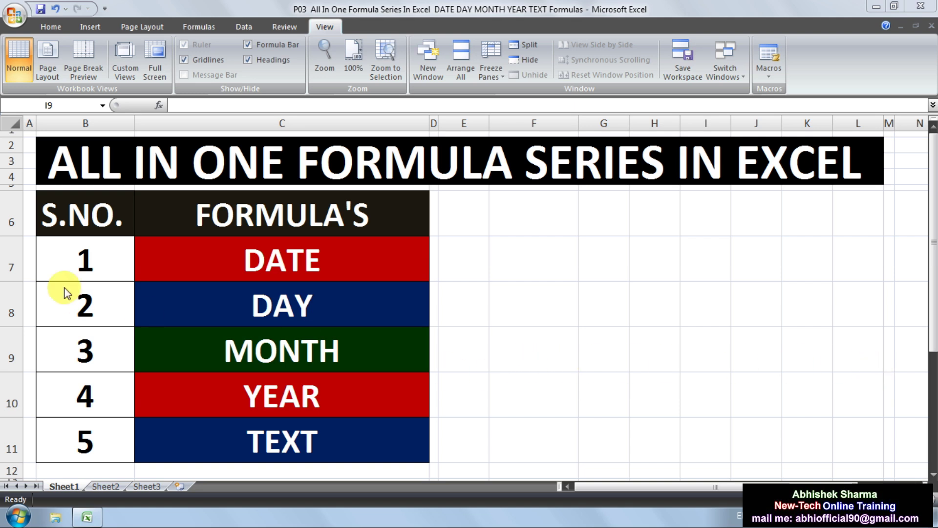
Review the list of formulas on Sheet1, from DATE, DAY and MONTH through YEAR and TEXT.
click(346, 269)
click(342, 310)
click(343, 340)
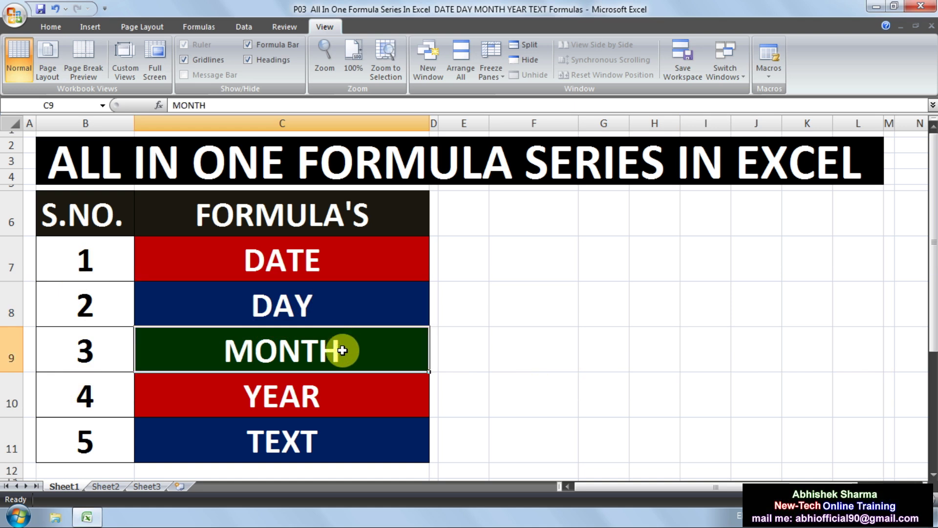
click(352, 386)
click(360, 437)
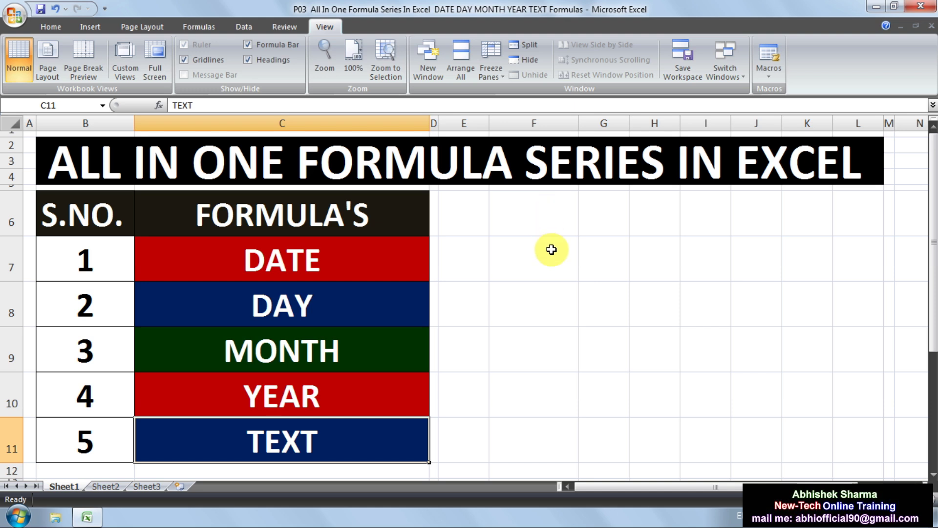
Open Sheet2 and enlarge the view so the day, month and year table is readable from its first column.
click(105, 486)
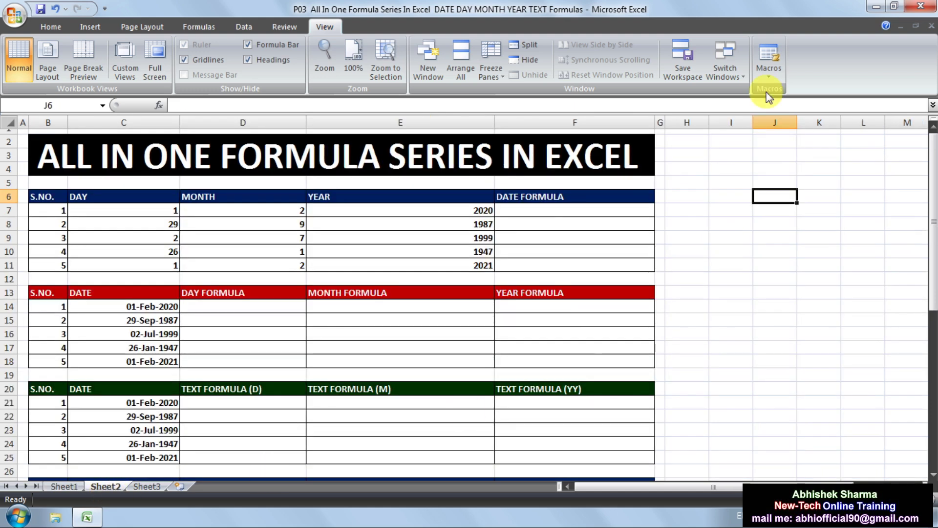
click(817, 236)
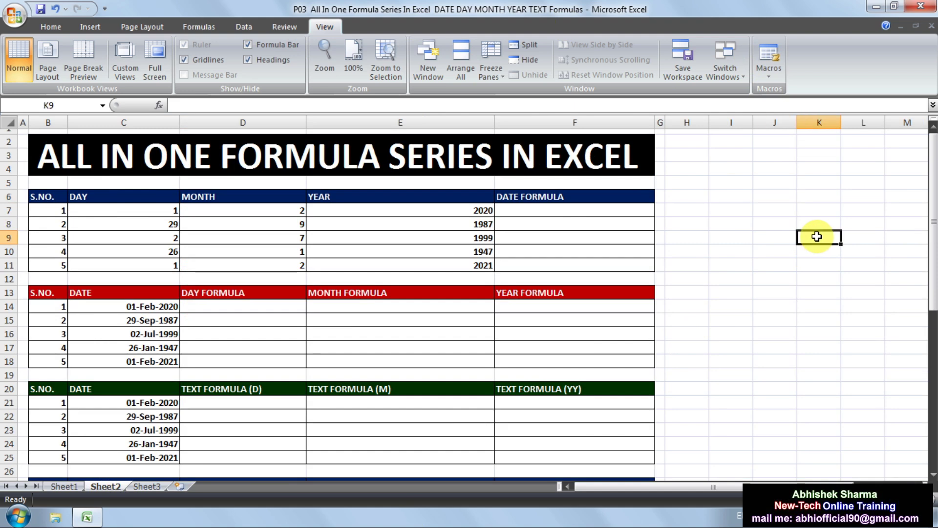
click(932, 499)
click(933, 499)
click(654, 323)
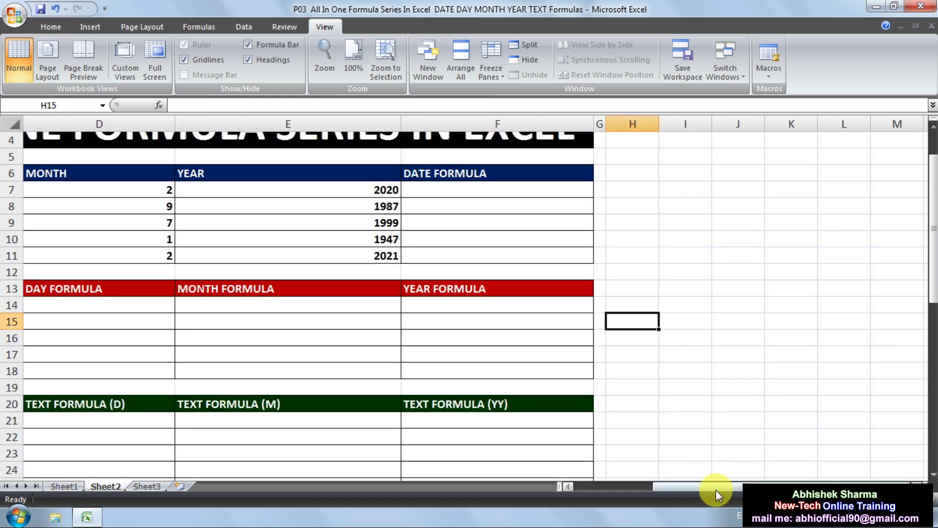
drag(717, 490, 577, 493)
click(373, 269)
scroll(121, 230, up, 1)
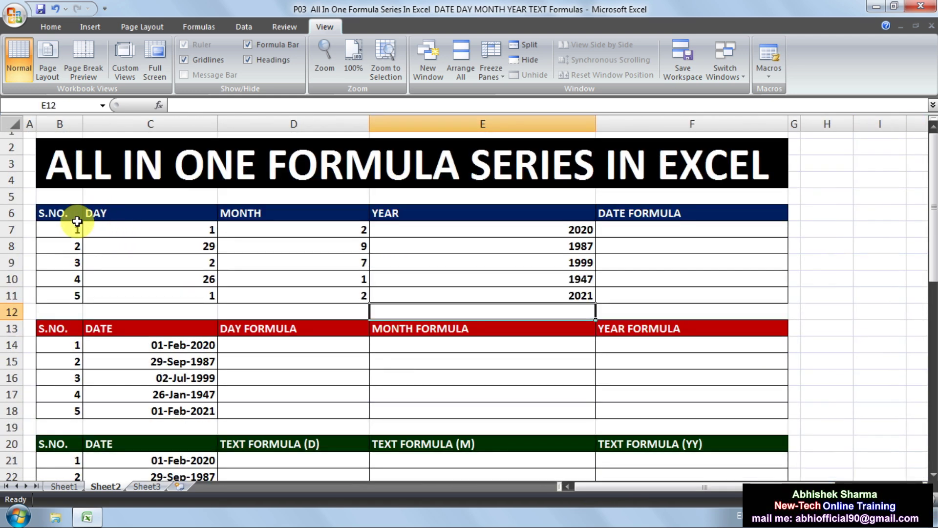
Examine the S.NO., DAY, MONTH, YEAR and DATE FORMULA columns of Sheet2's first table, and recheck the formula list on Sheet1.
click(67, 211)
click(70, 231)
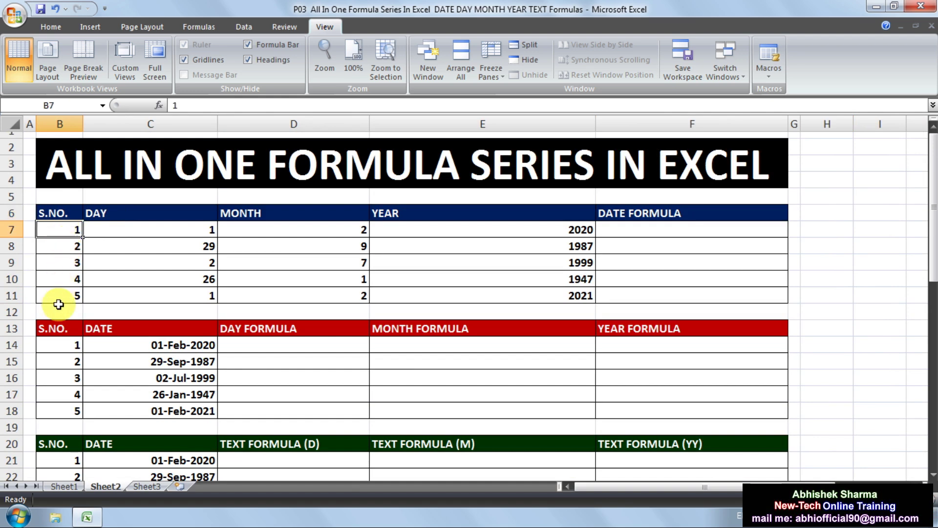
drag(187, 225, 181, 292)
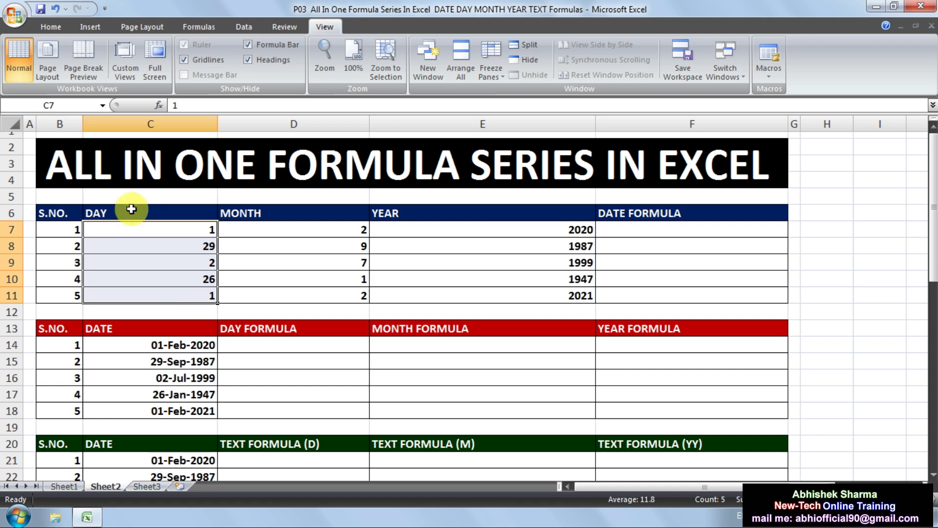
click(264, 215)
drag(346, 234, 352, 296)
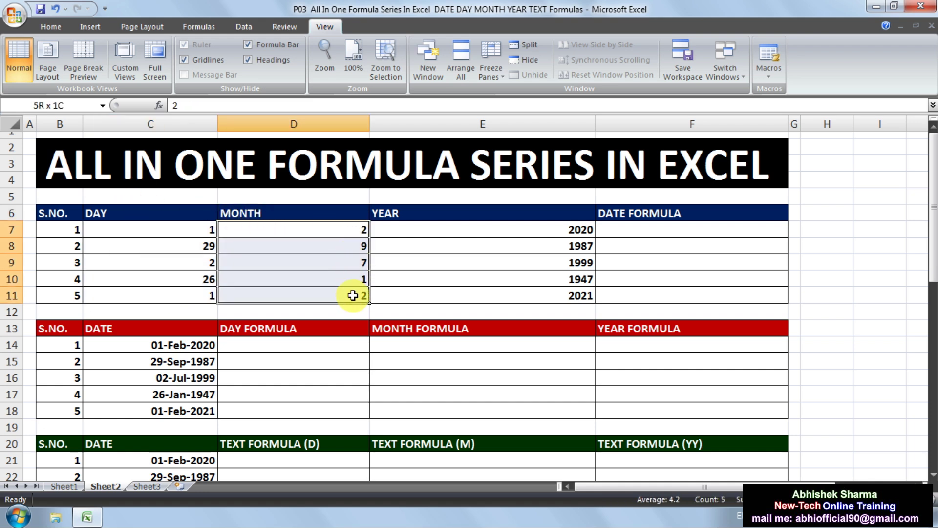
click(446, 208)
drag(451, 232, 458, 297)
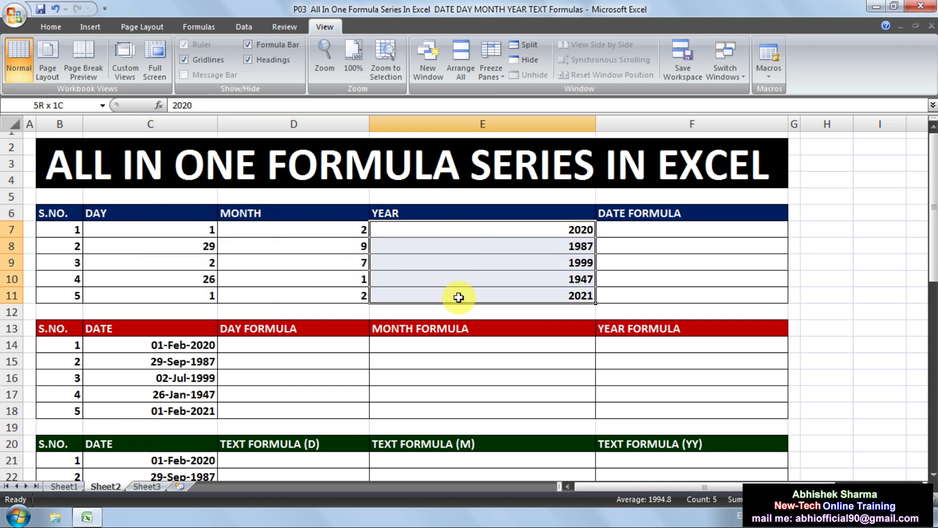
click(681, 211)
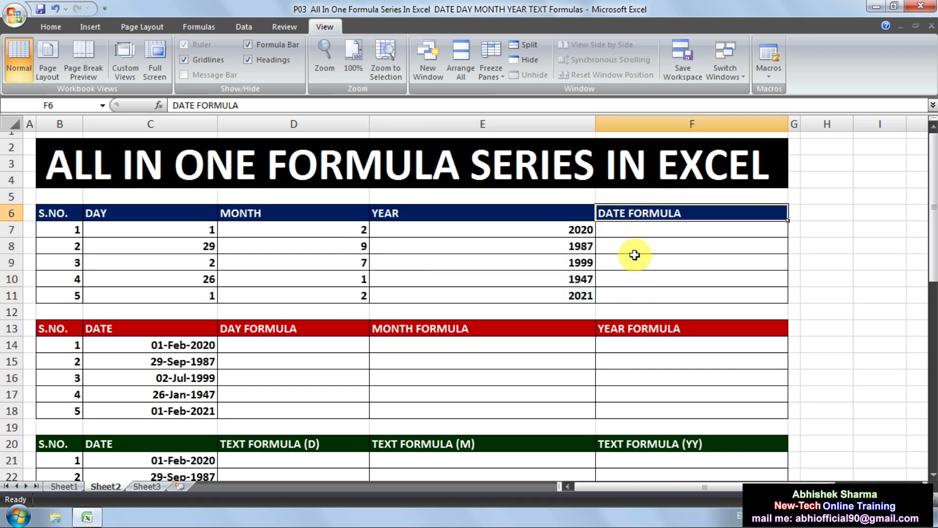
click(64, 486)
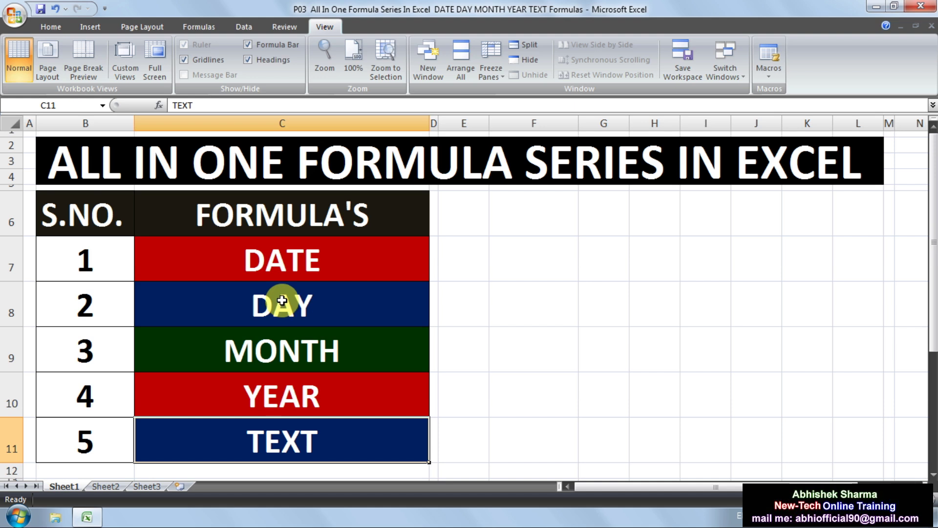
click(103, 492)
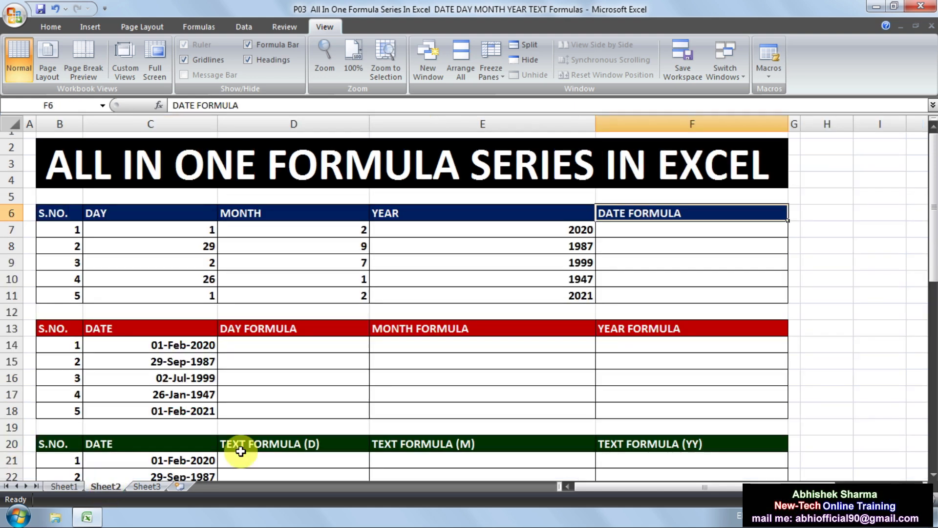
Enter =DATE(E7,D7,C7) in cell F7 to build the first row's date from its year, month and day.
click(639, 230)
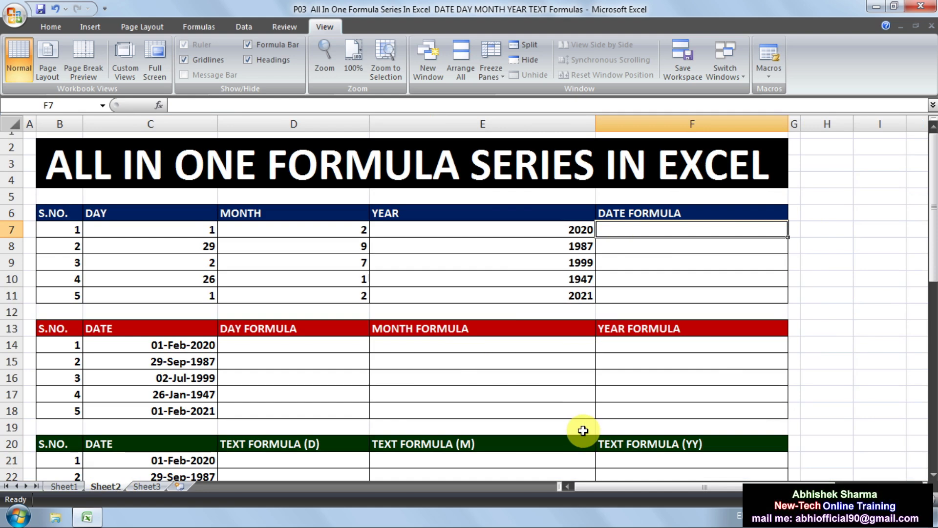
text(=DATE)
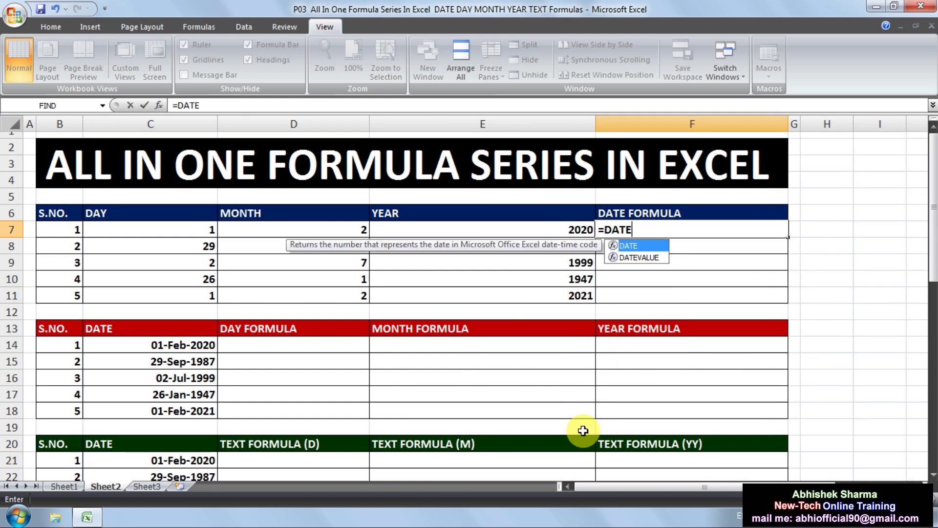
text(()
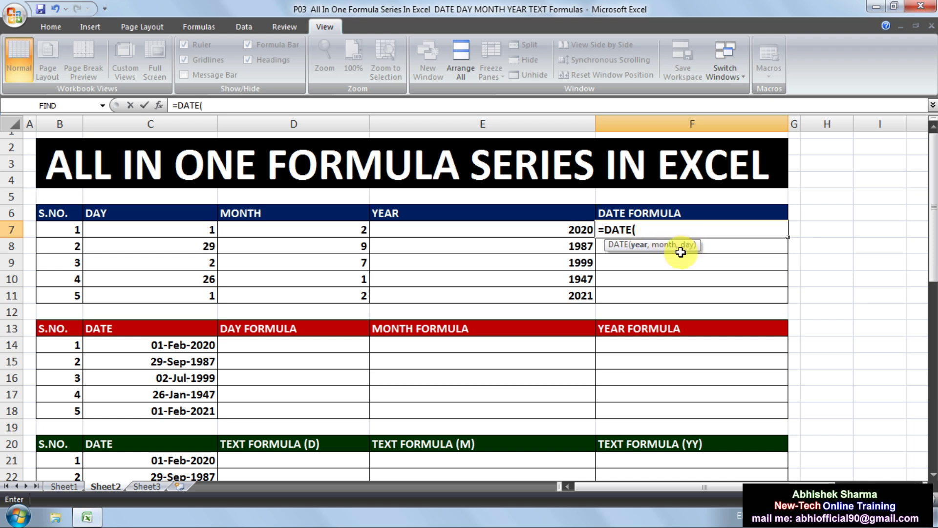
click(482, 235)
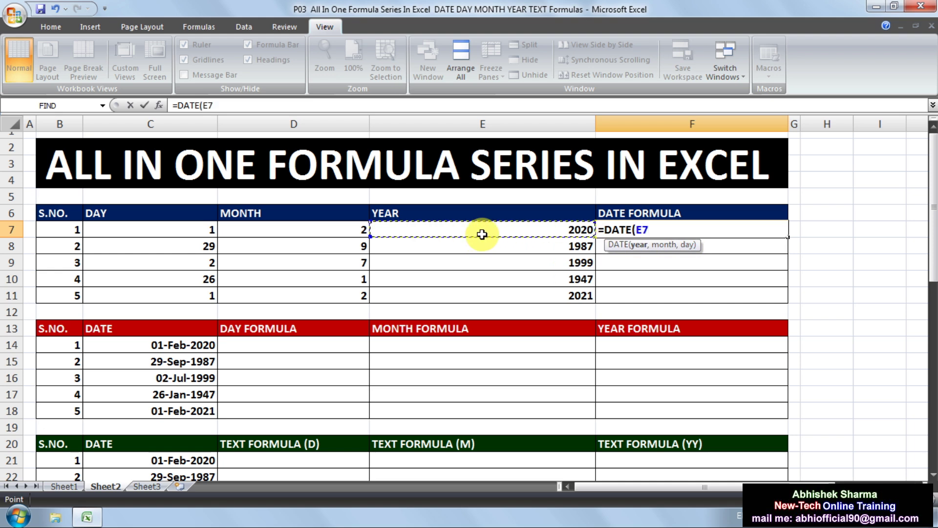
text(,)
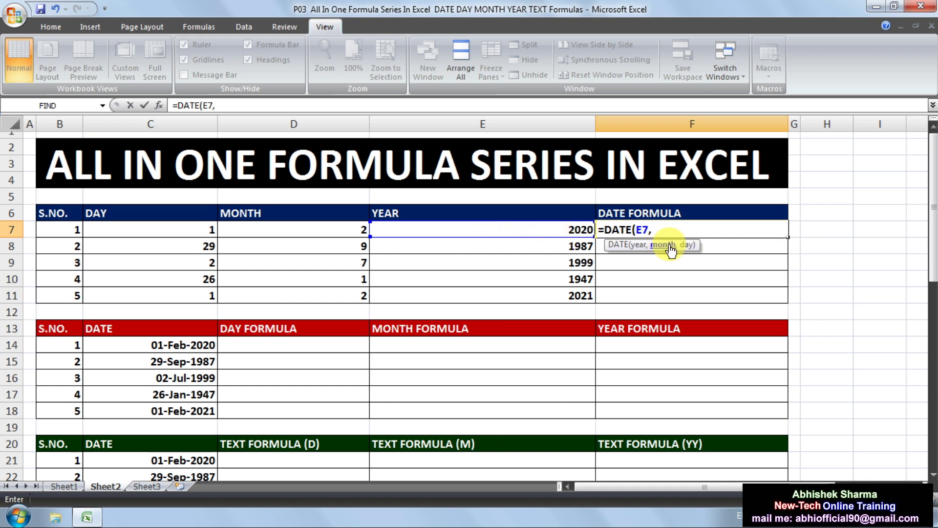
click(304, 232)
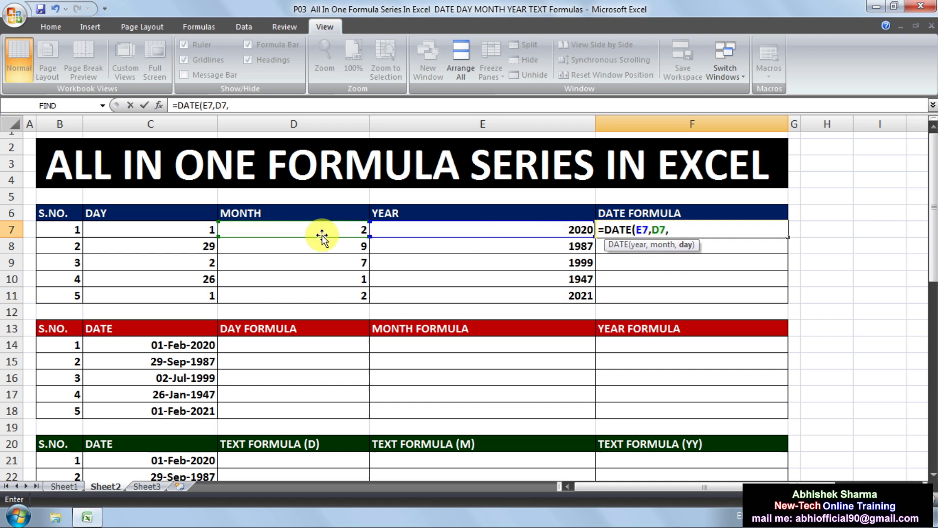
click(108, 228)
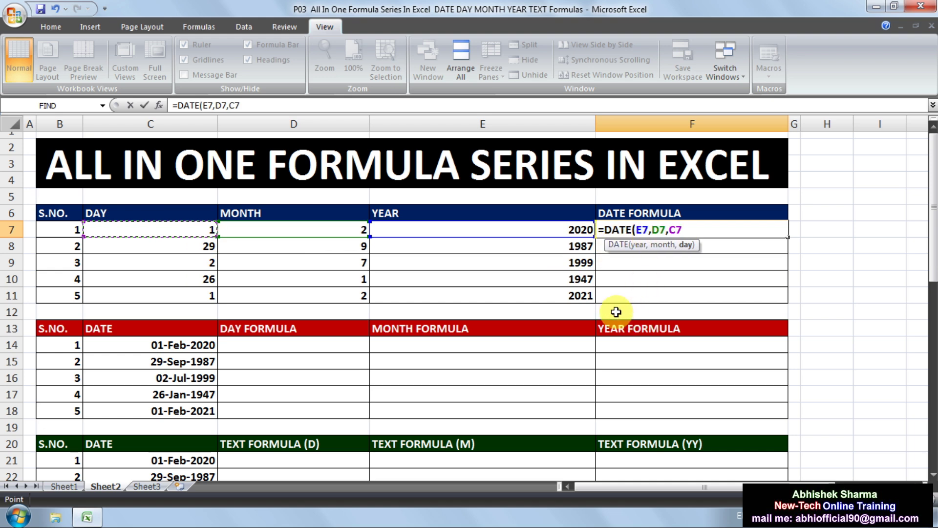
text())
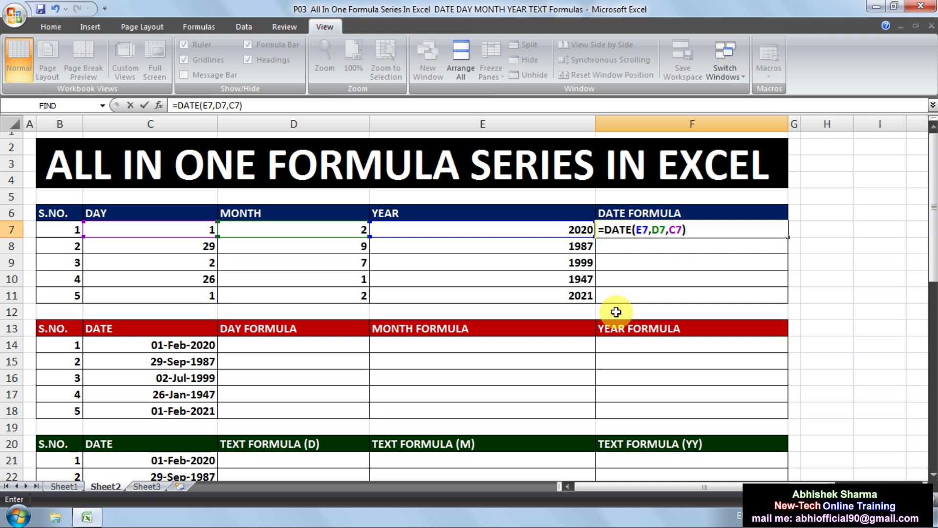
key(Return)
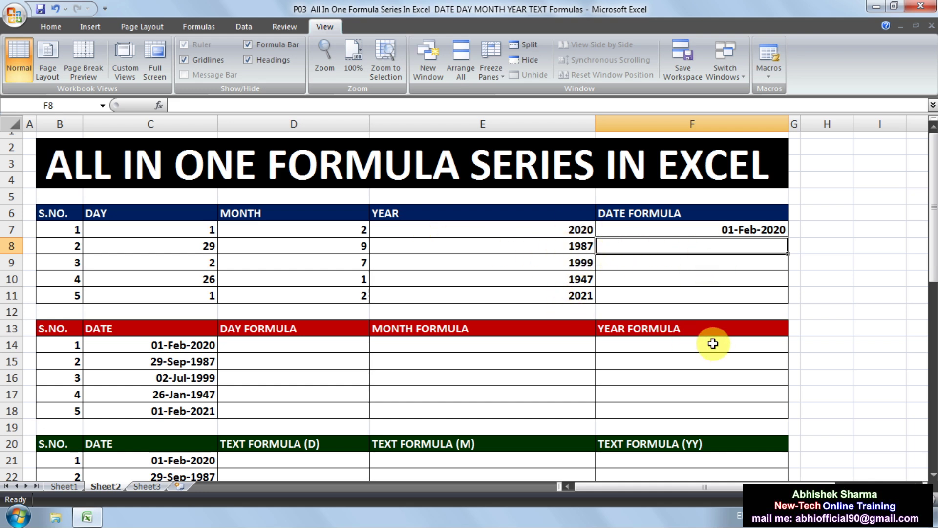
Enter =DATE(E8,D8,C8) in cell F8 to build the second row's date.
text(=D)
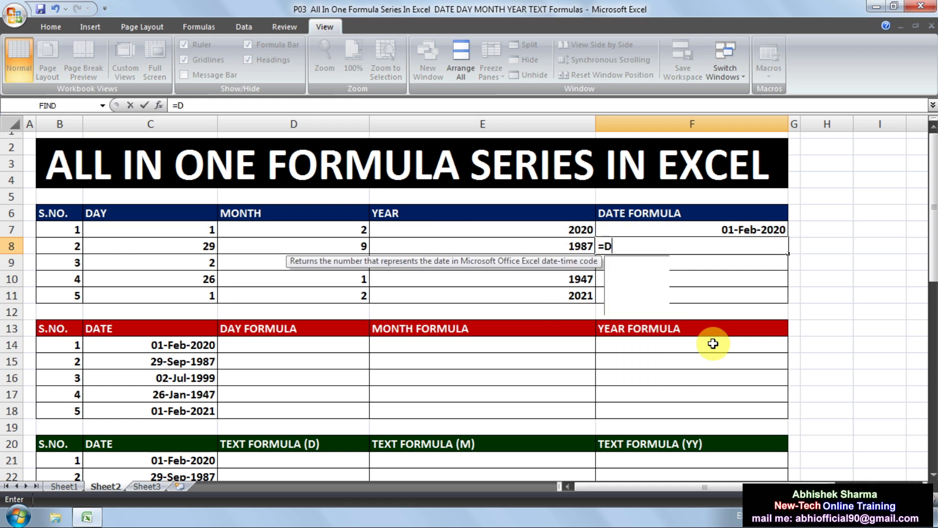
text(ATE()
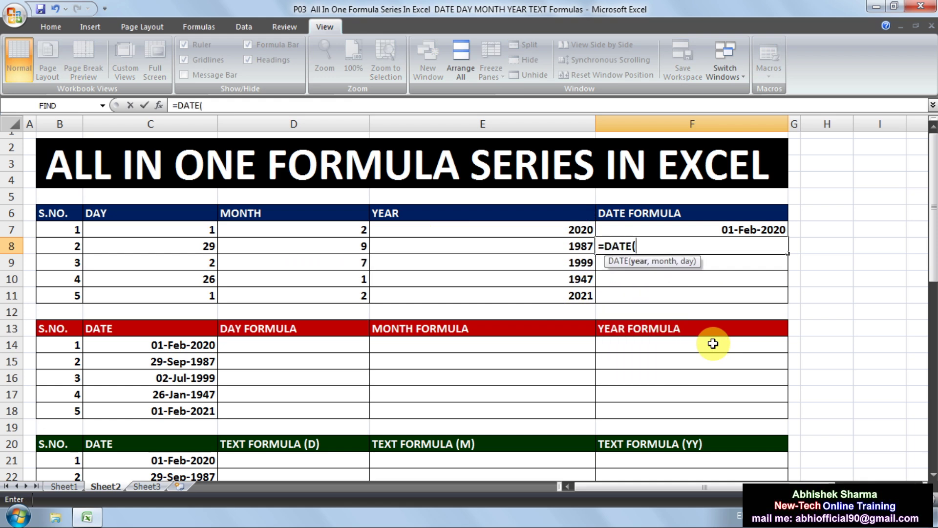
click(578, 247)
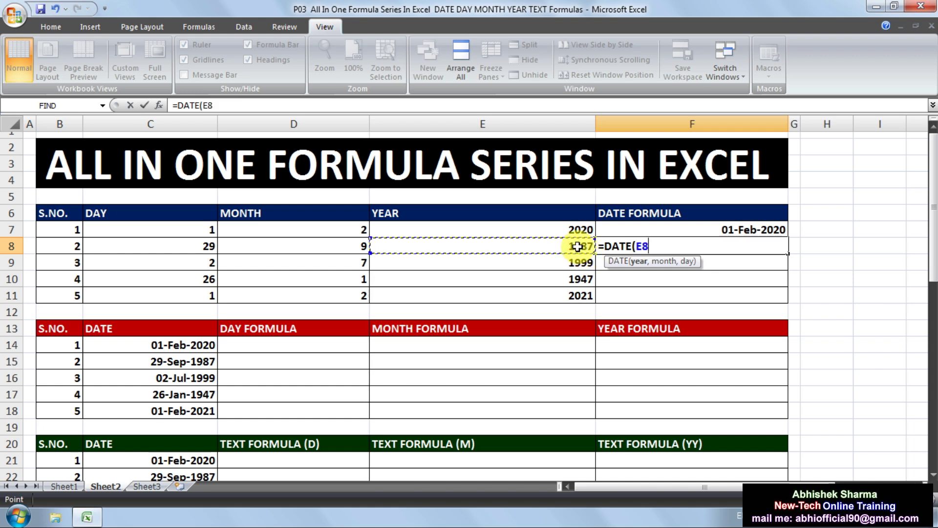
text(,)
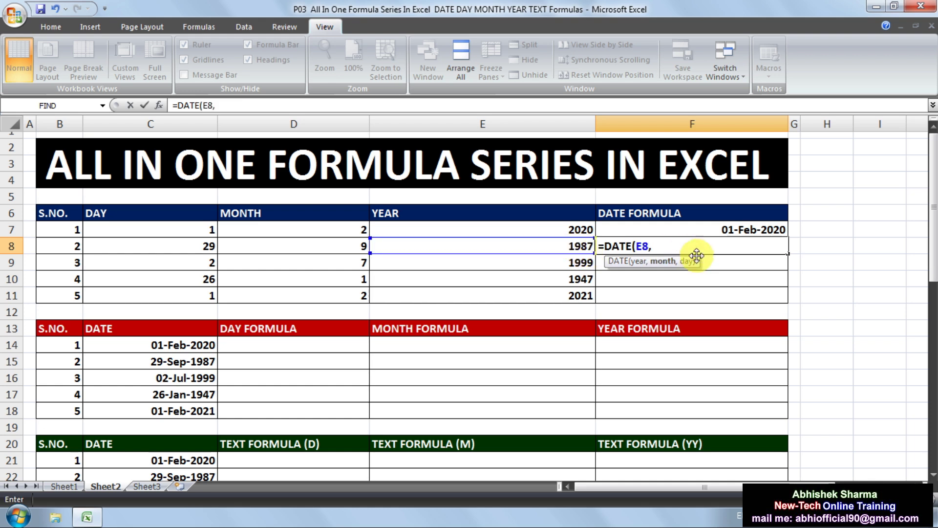
click(308, 245)
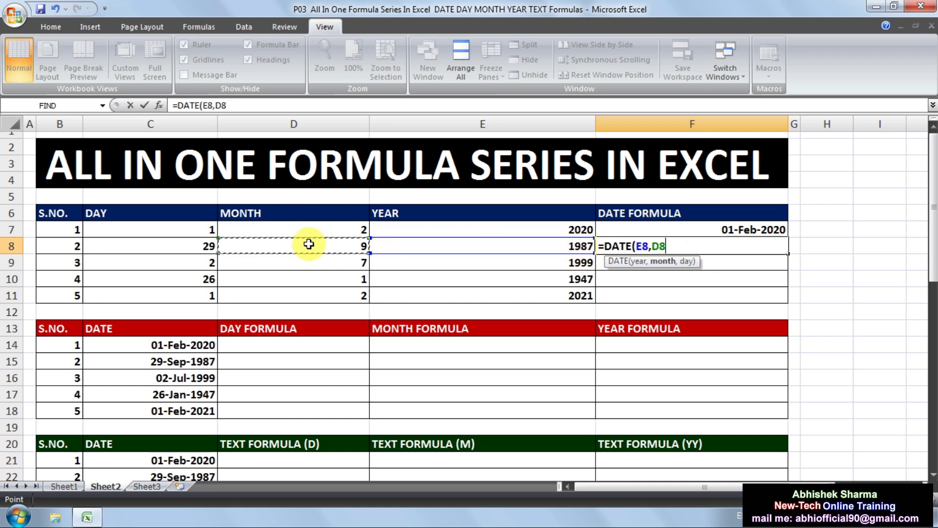
text(,)
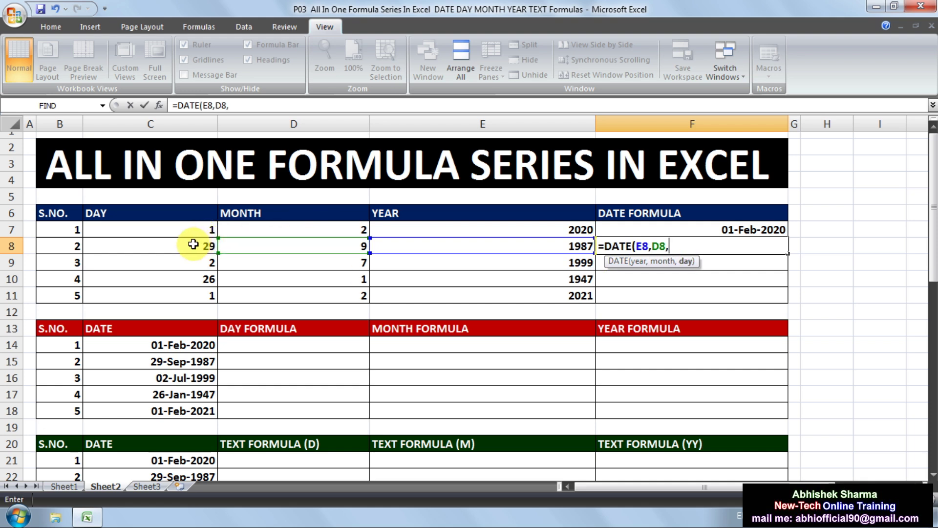
click(193, 244)
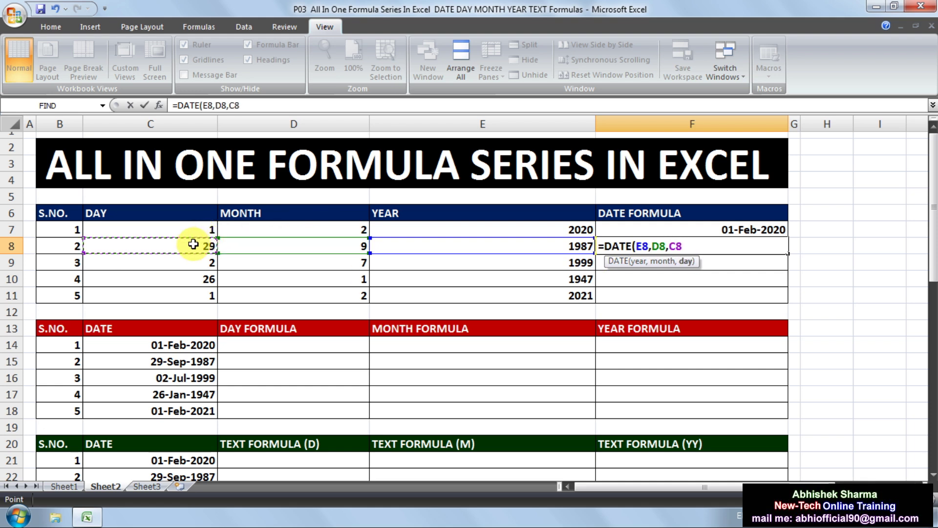
text())
key(Return)
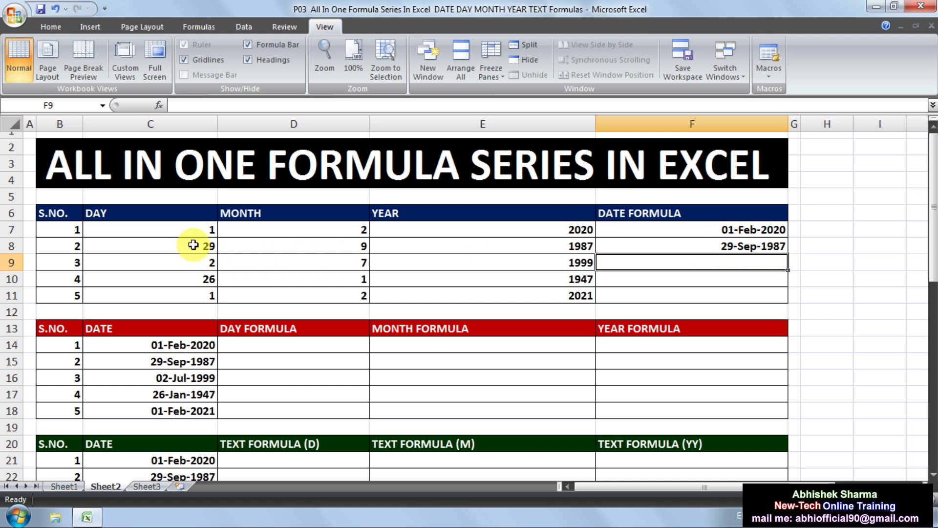
Fill the DATE formula from F7 down through F11 to cover every row of the first table.
click(192, 246)
click(337, 244)
click(492, 249)
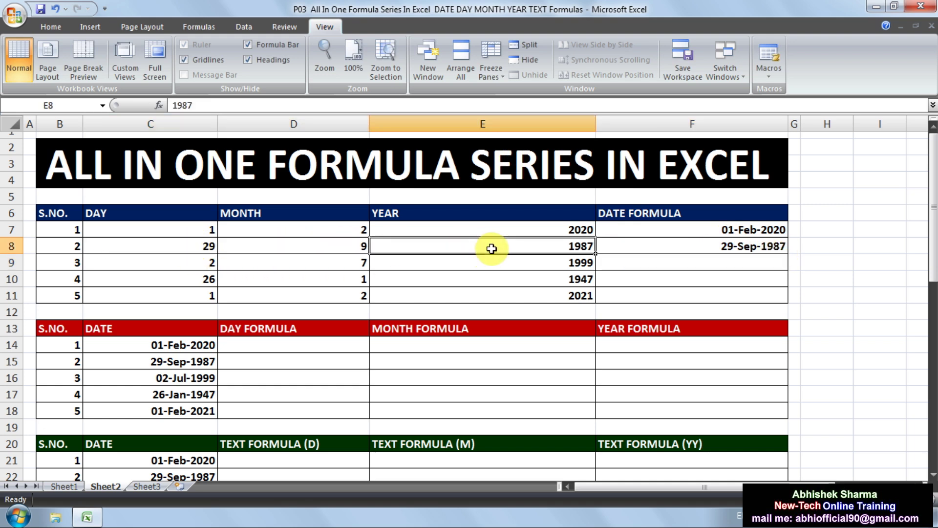
click(765, 228)
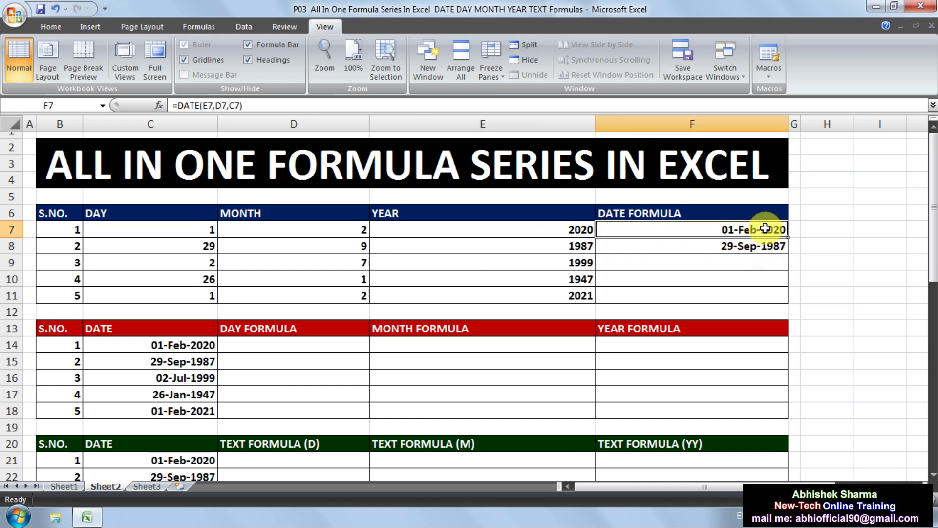
drag(790, 237, 788, 301)
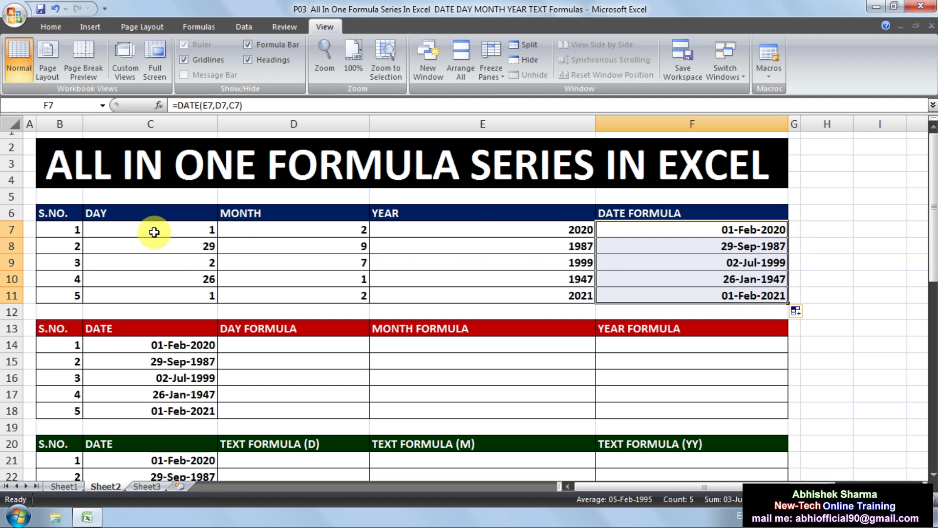
Check the cell references of the filled DATE formulas in the DATE FORMULA column, F7 to F11.
click(716, 244)
click(723, 264)
click(718, 296)
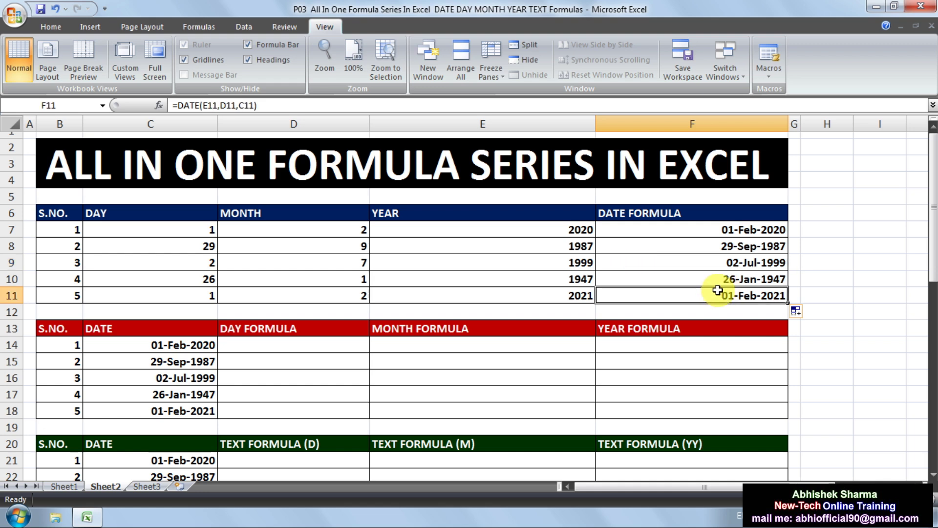
click(719, 281)
click(723, 265)
click(721, 243)
click(722, 232)
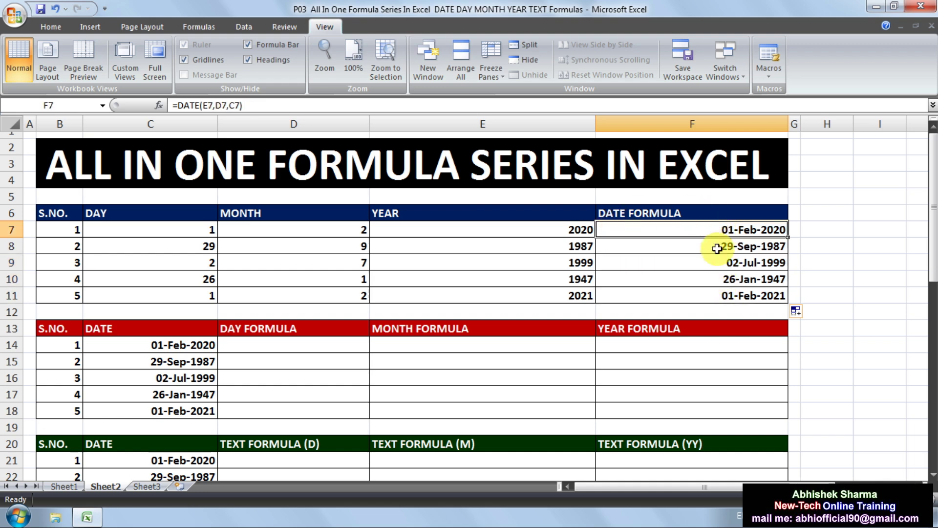
drag(735, 259, 735, 279)
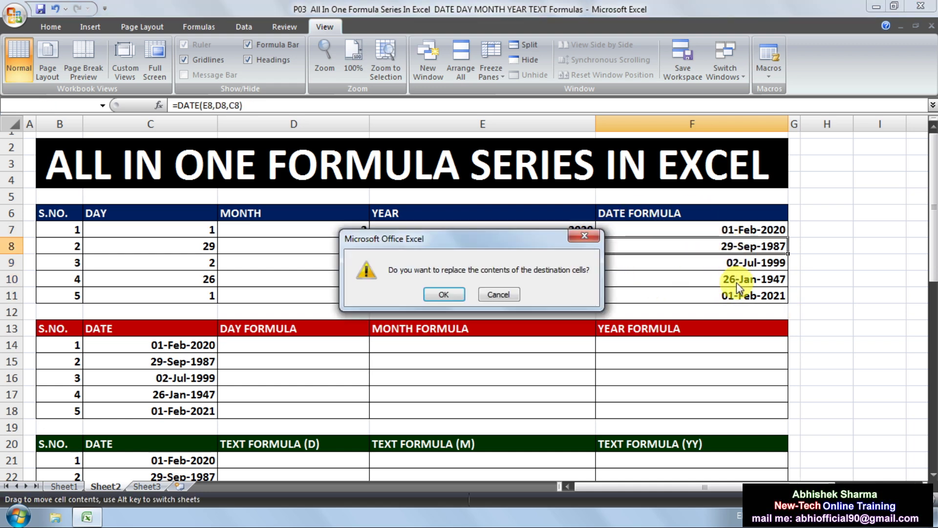
click(512, 293)
click(684, 277)
scroll(562, 321, down, 3)
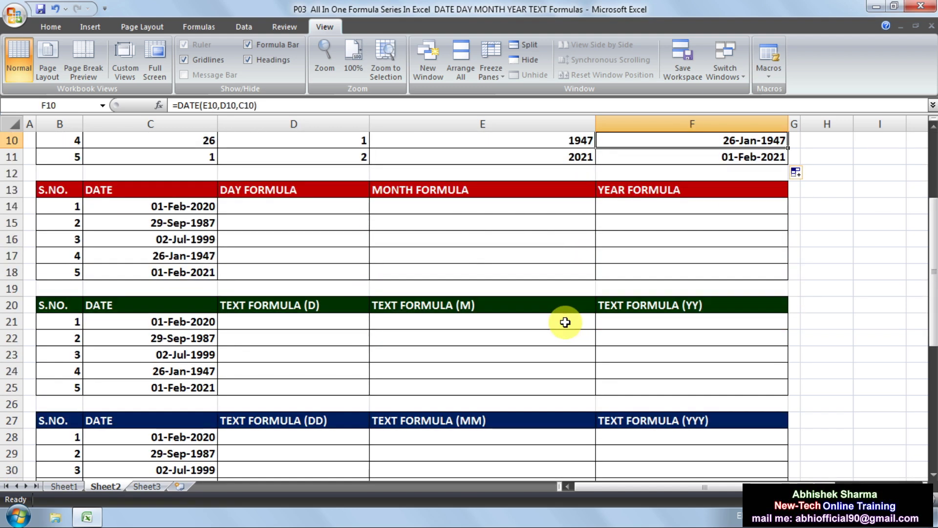
scroll(465, 304, up, 1)
scroll(781, 172, up, 2)
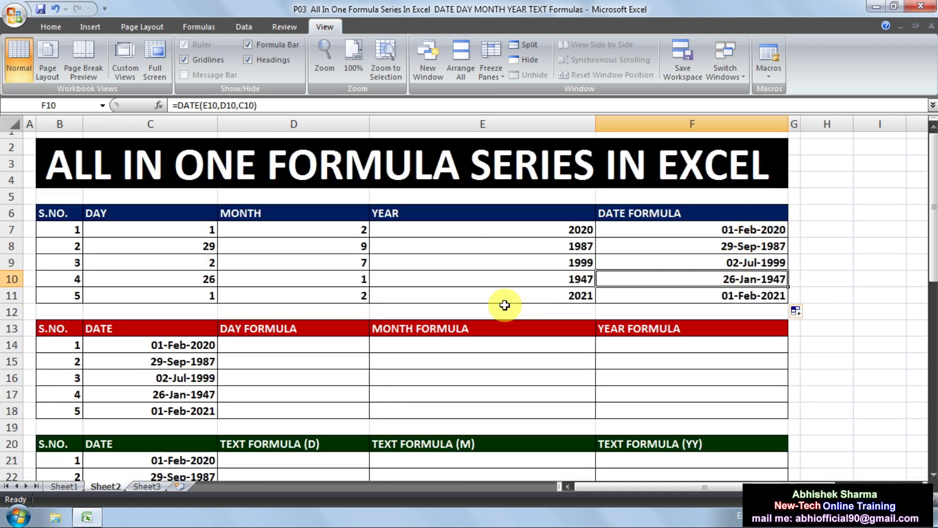
Review the dates in C14 to C18 and the empty DAY, MONTH and YEAR formula cells of the second table.
click(141, 348)
click(140, 378)
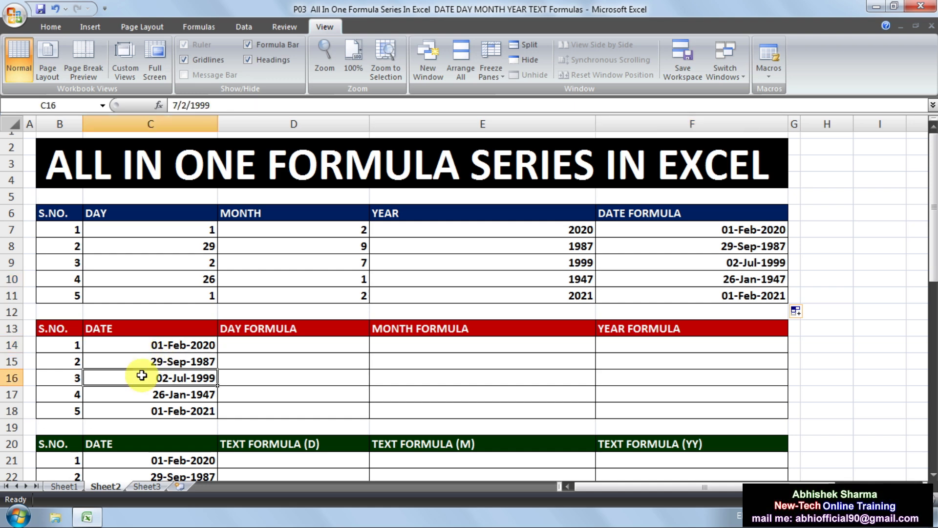
click(139, 411)
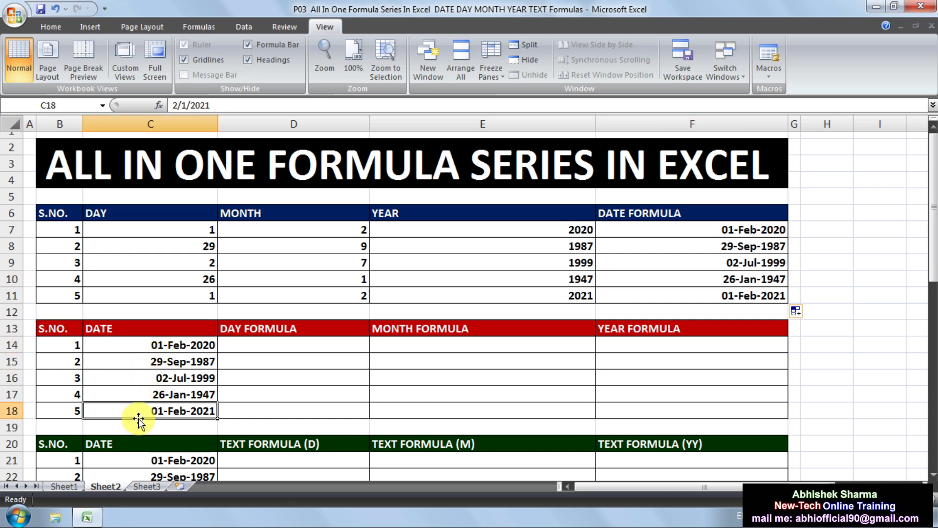
click(146, 393)
drag(148, 363, 159, 352)
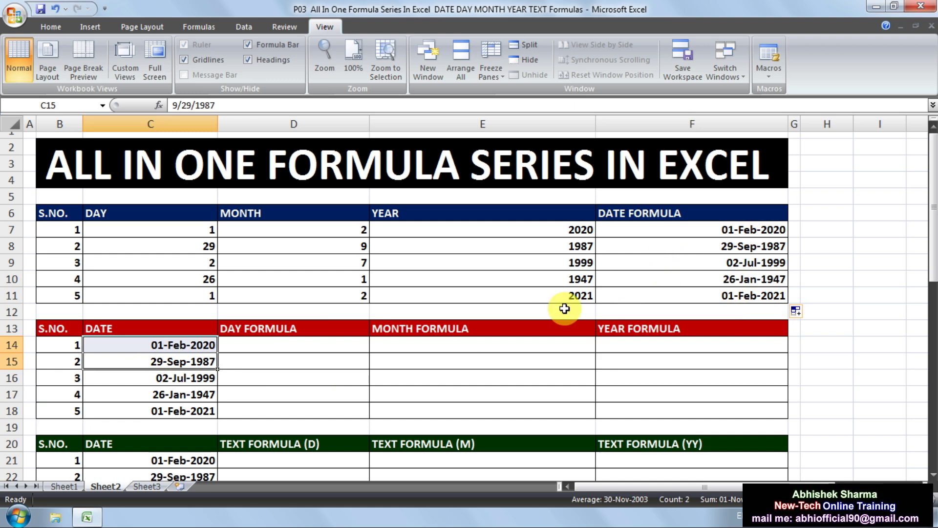
click(270, 347)
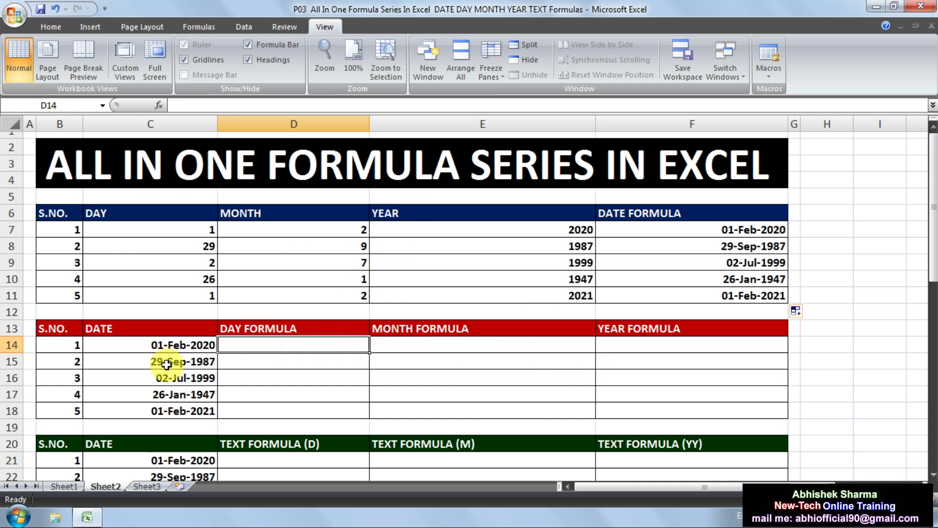
click(159, 347)
click(318, 351)
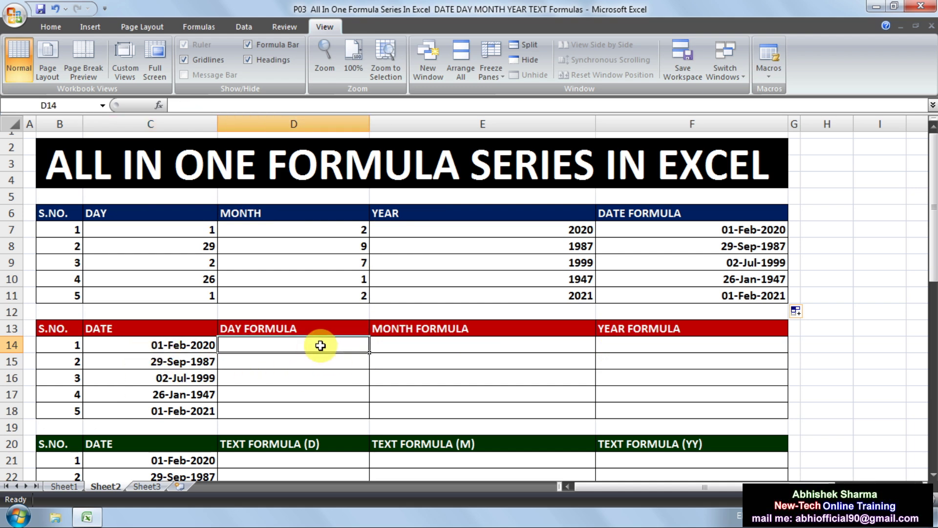
click(536, 348)
click(654, 345)
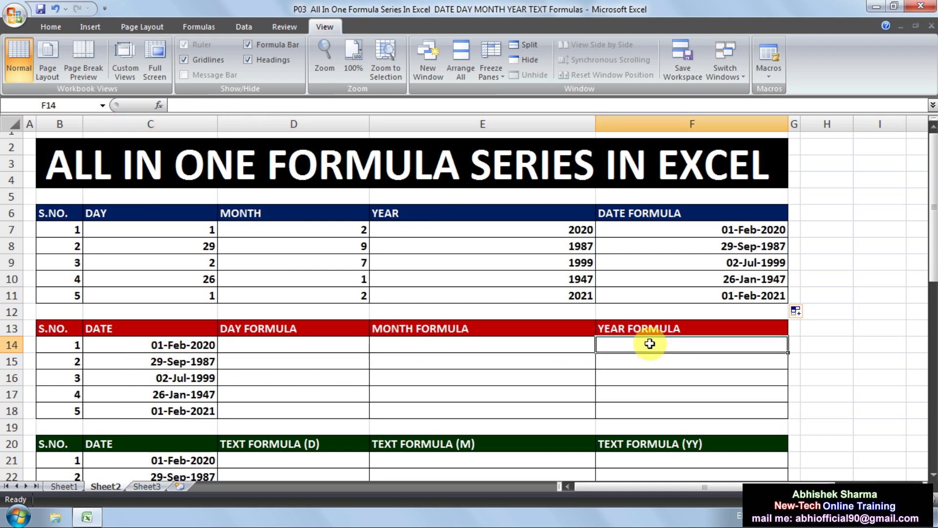
Enter =DAY(C14) in cell D14 to extract the day from the second table's first date.
scroll(650, 343, down, 1)
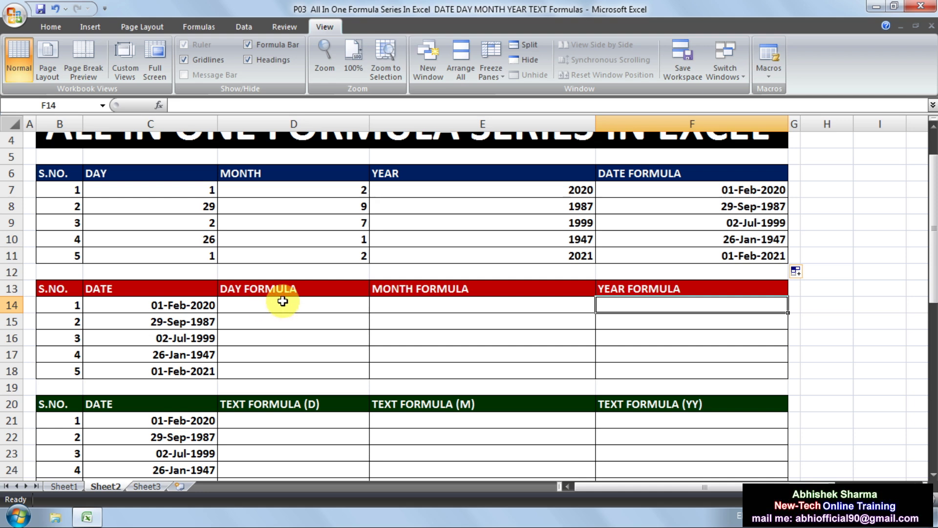
click(283, 301)
text(=)
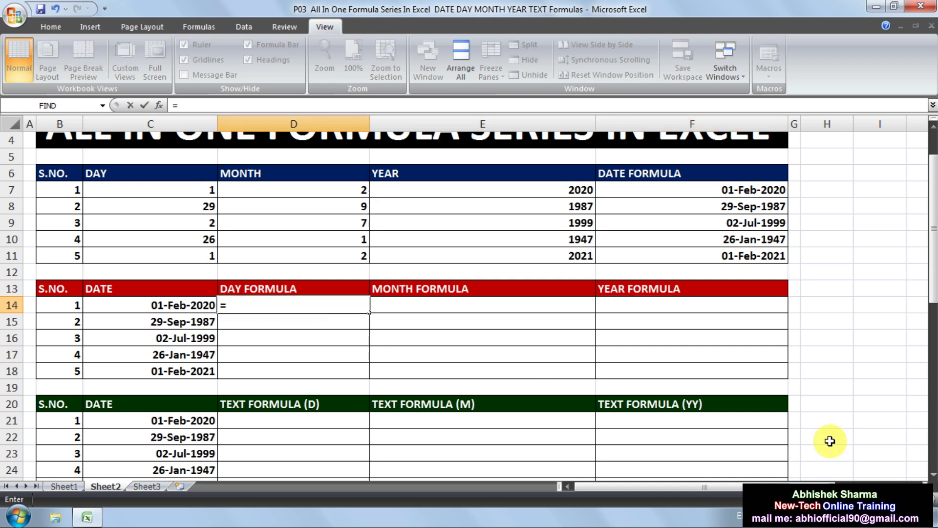
text(DAY)
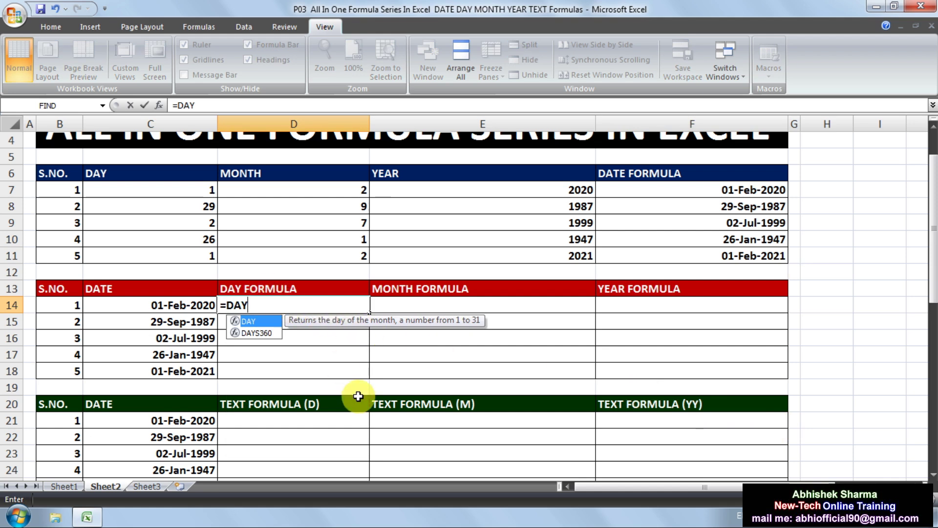
text(()
click(149, 306)
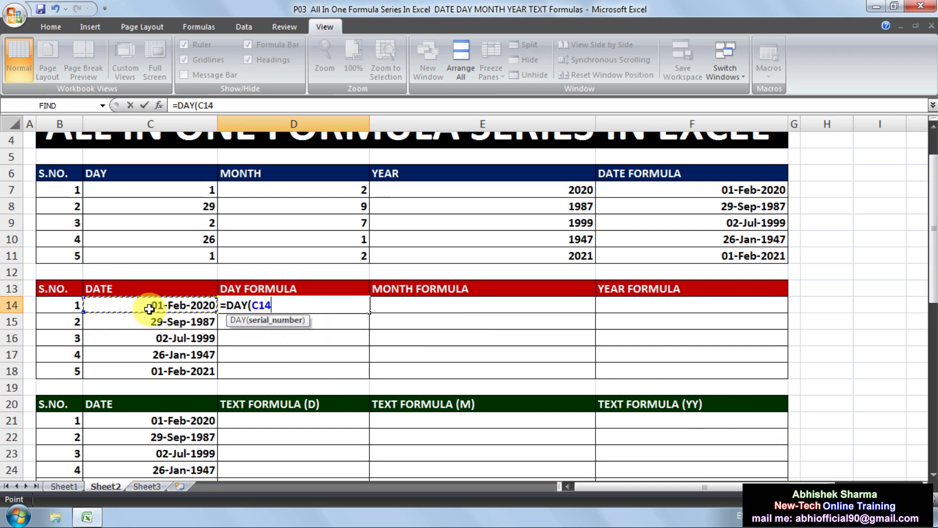
text())
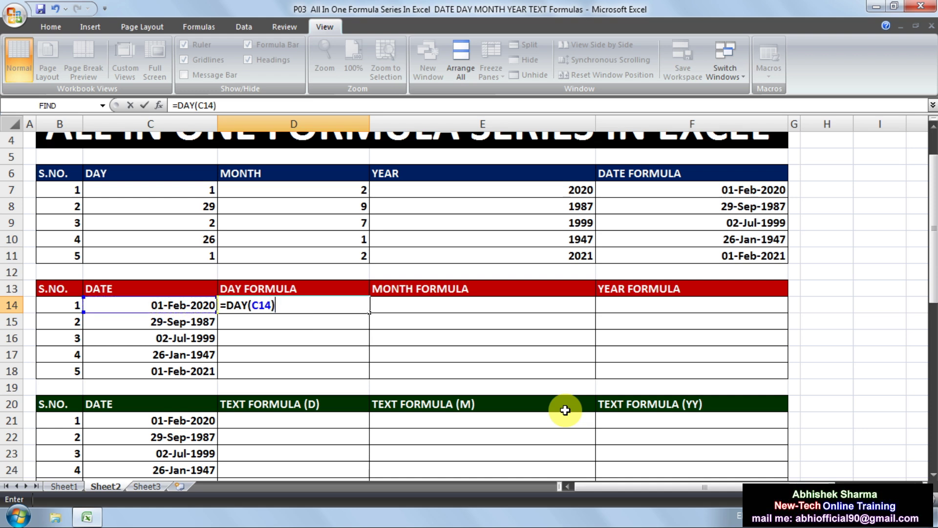
key(Return)
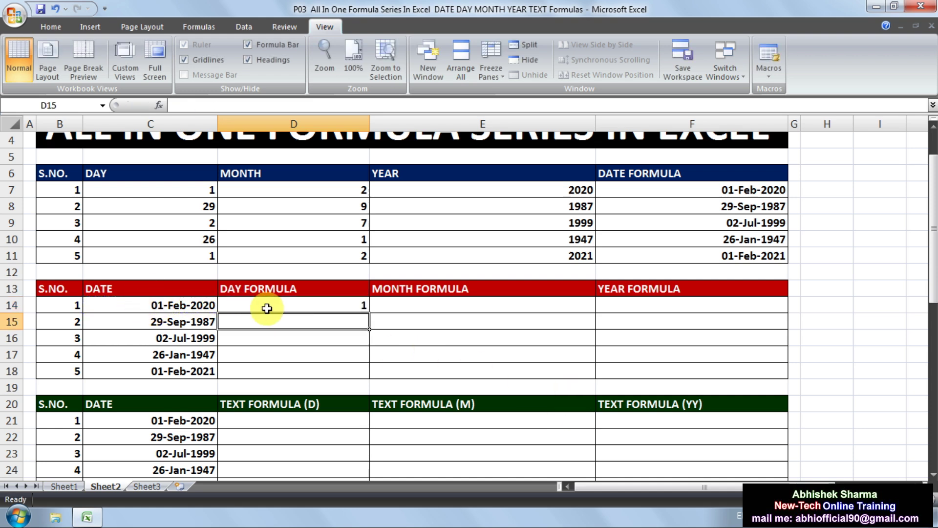
Enter =MONTH(C14) in cell E14 to extract the month number from the first date.
click(387, 303)
text(=MONTH)
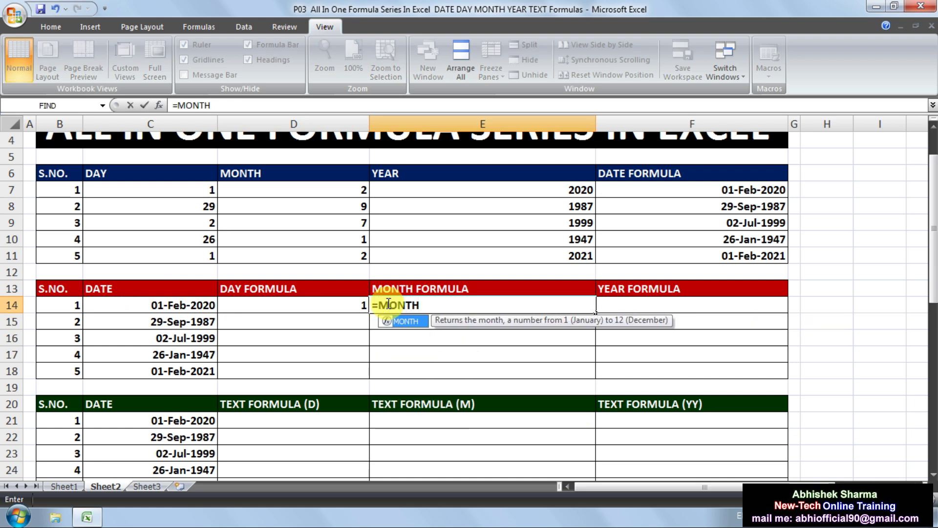
text(()
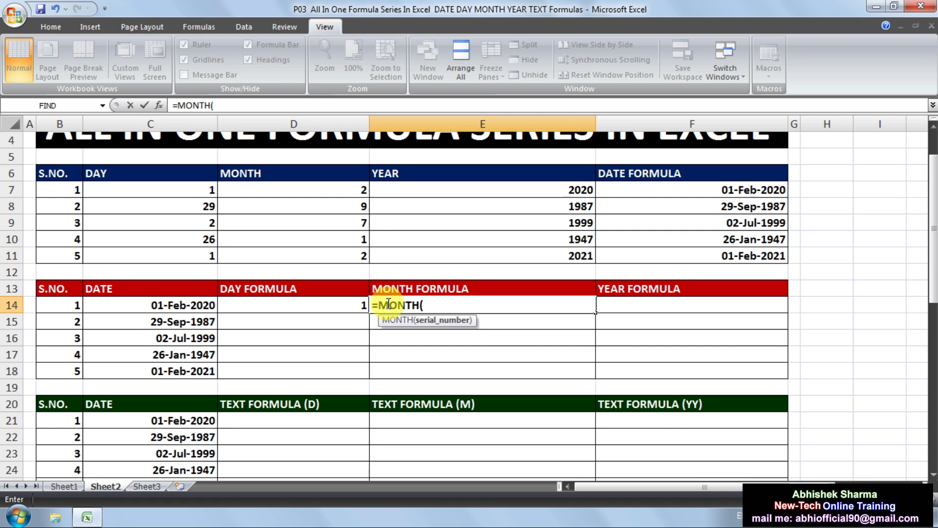
click(113, 304)
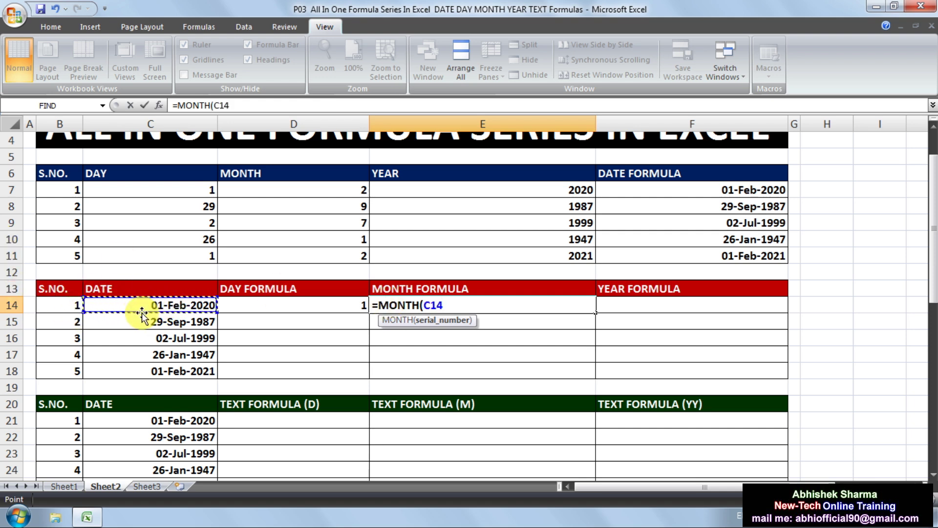
text())
key(Return)
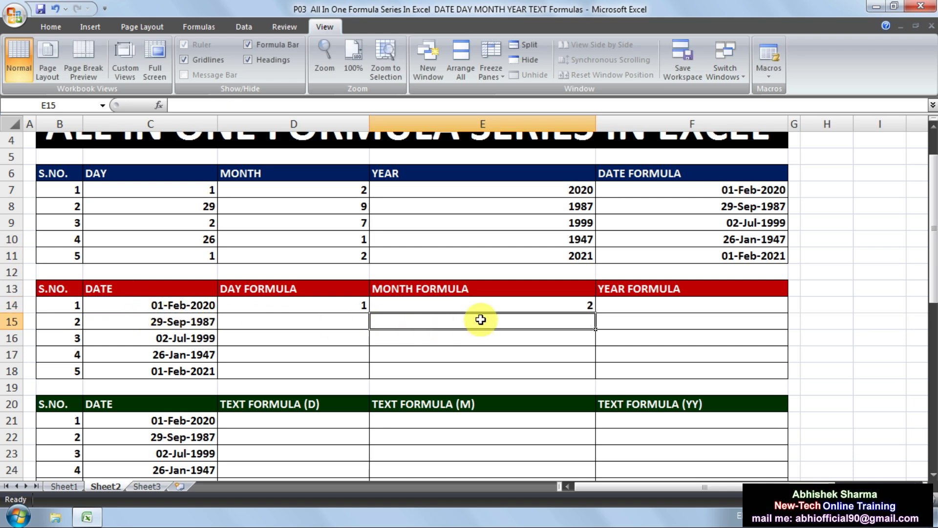
Enter =YEAR(C14) in cell F14 to extract the year from the first date.
click(632, 305)
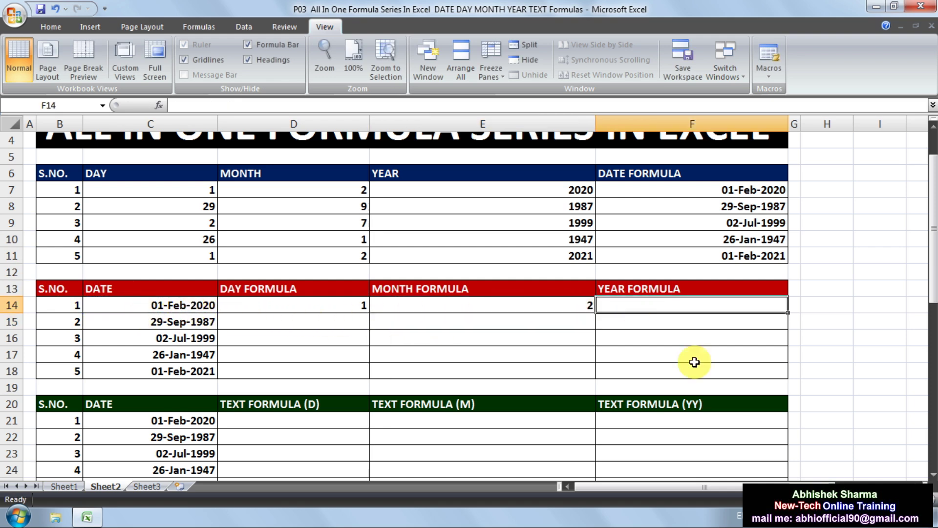
text(=)
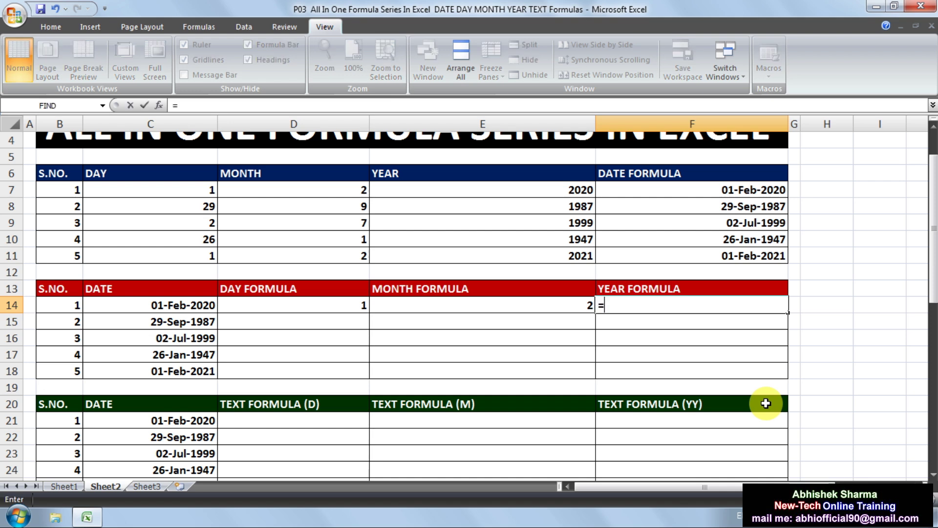
text(YEAR)
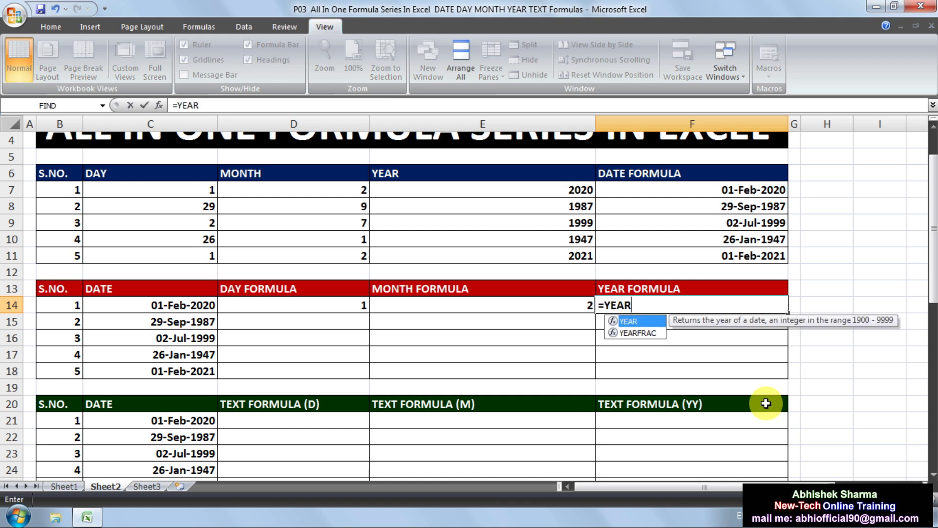
text((C14)
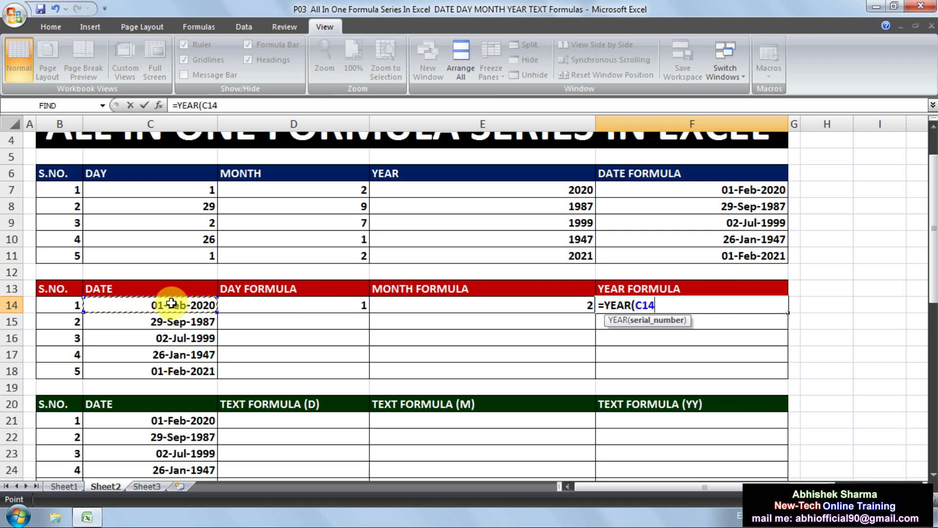
text())
key(Return)
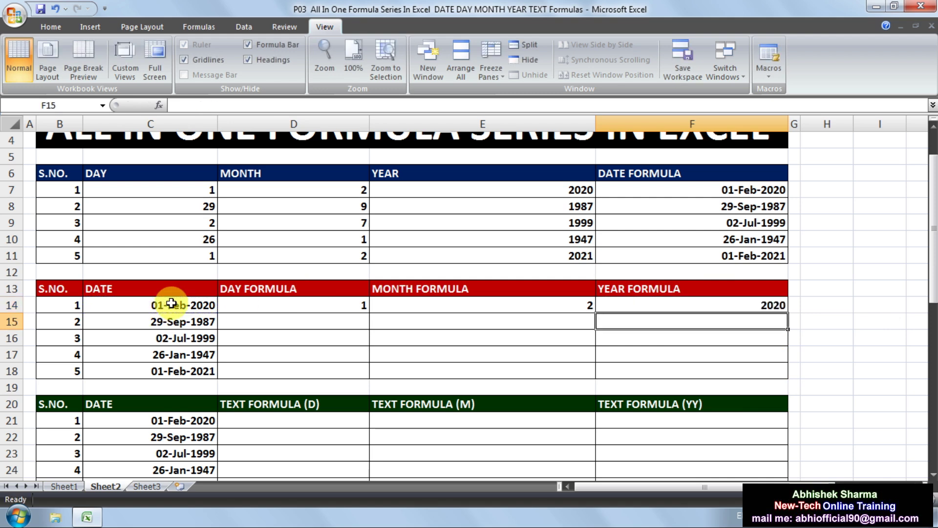
Compare the day, month, year and DATE formula in row 7 with the date and extraction formulas in row 14.
click(774, 302)
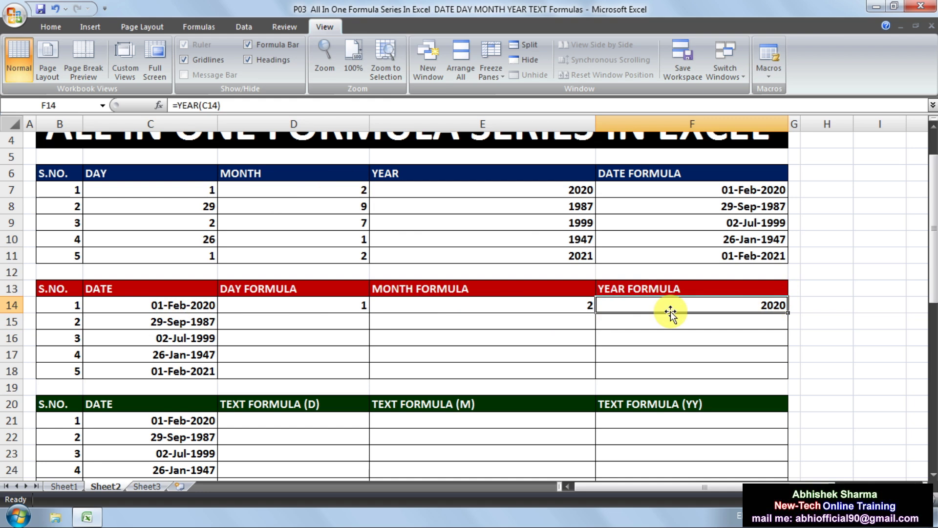
click(142, 191)
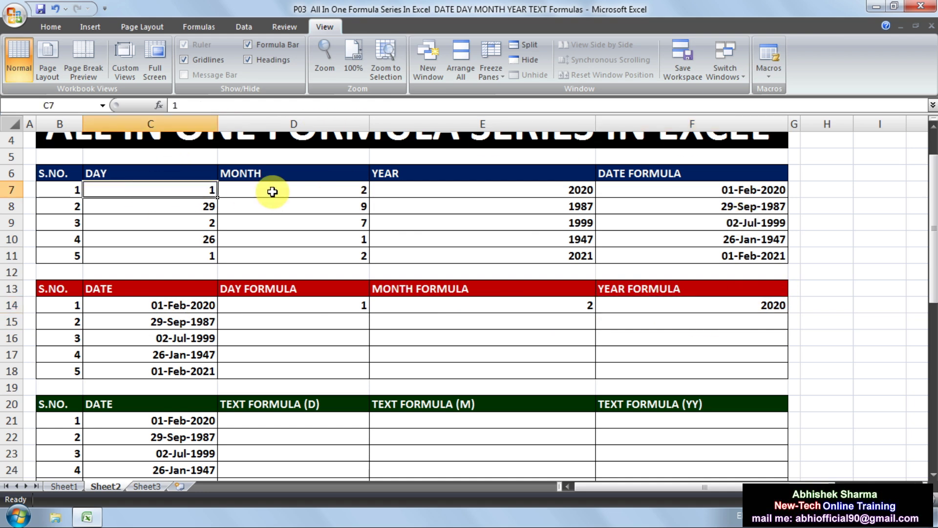
click(273, 191)
click(387, 189)
click(628, 190)
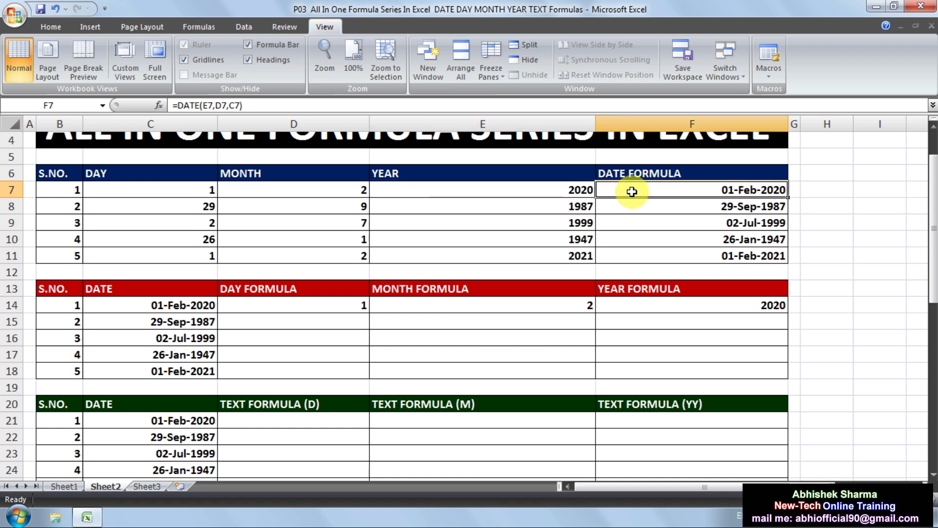
click(169, 305)
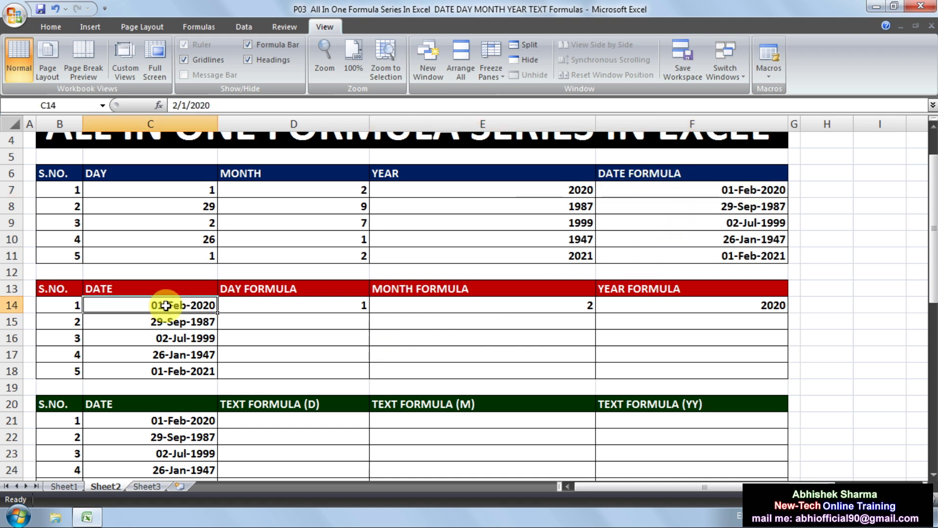
click(255, 303)
click(386, 302)
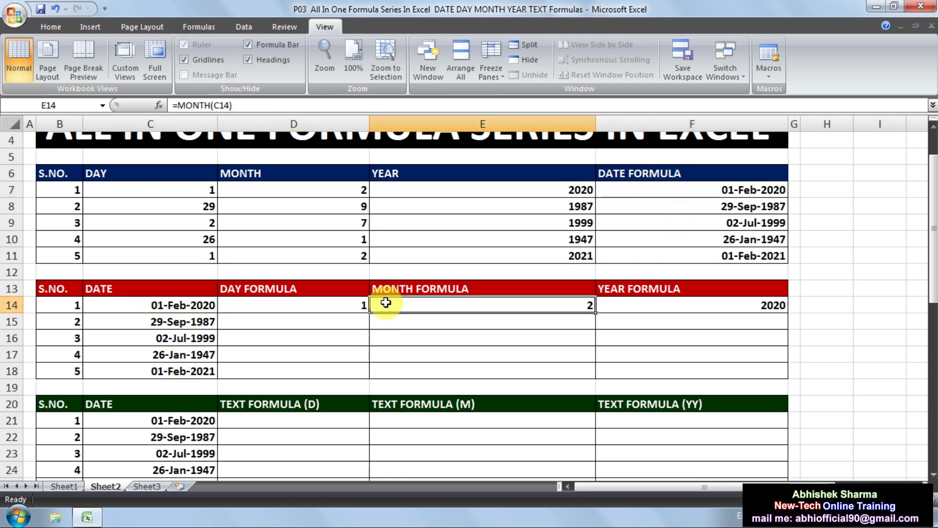
click(635, 304)
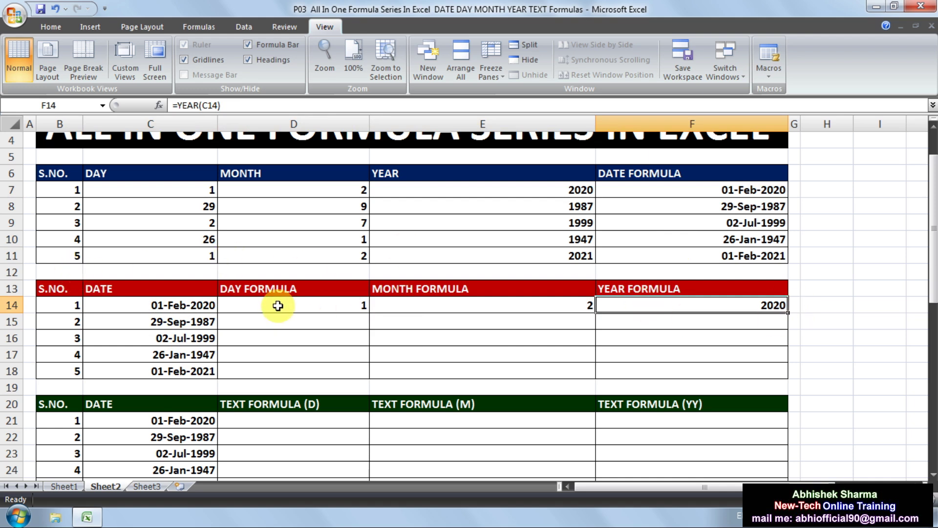
Fill the DAY, MONTH and YEAR formulas from D14:F14 down through row 18 of the second table.
drag(274, 306, 789, 376)
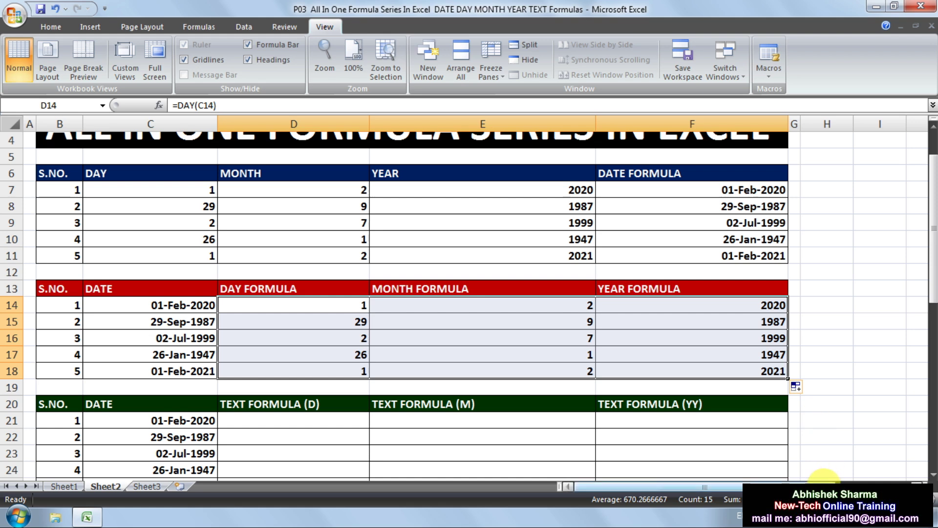
click(388, 299)
click(262, 301)
click(447, 301)
click(636, 305)
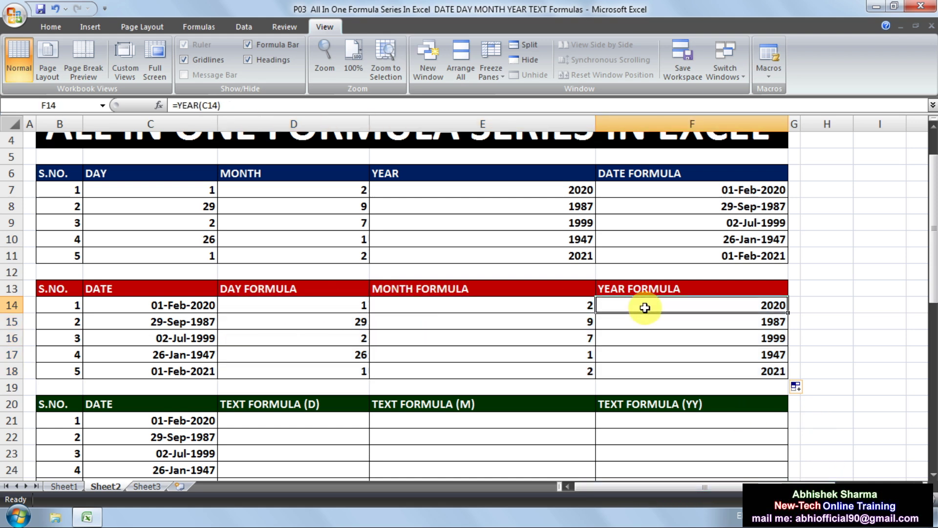
Review the first table's day, month, year and DATE formula cells, and look over the empty TEXT formula tables.
click(132, 194)
click(293, 195)
click(421, 199)
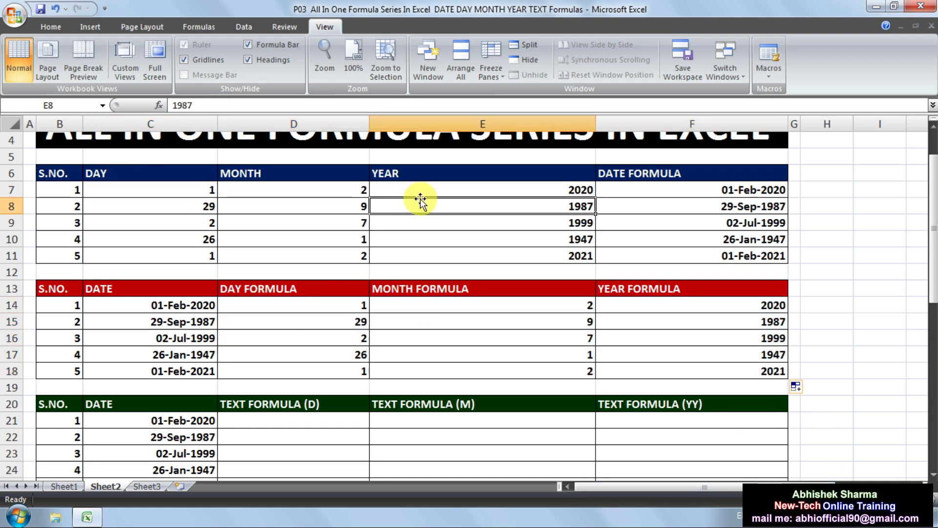
click(660, 193)
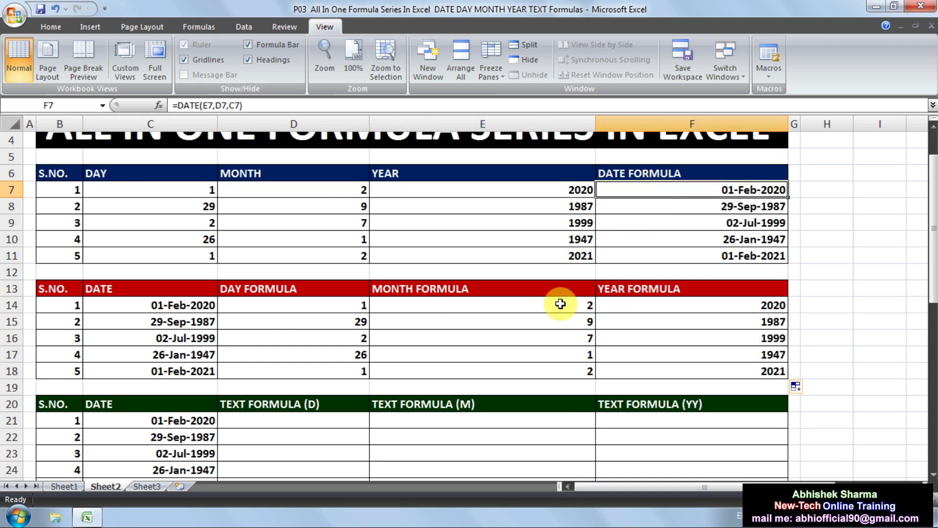
scroll(327, 228, down, 3)
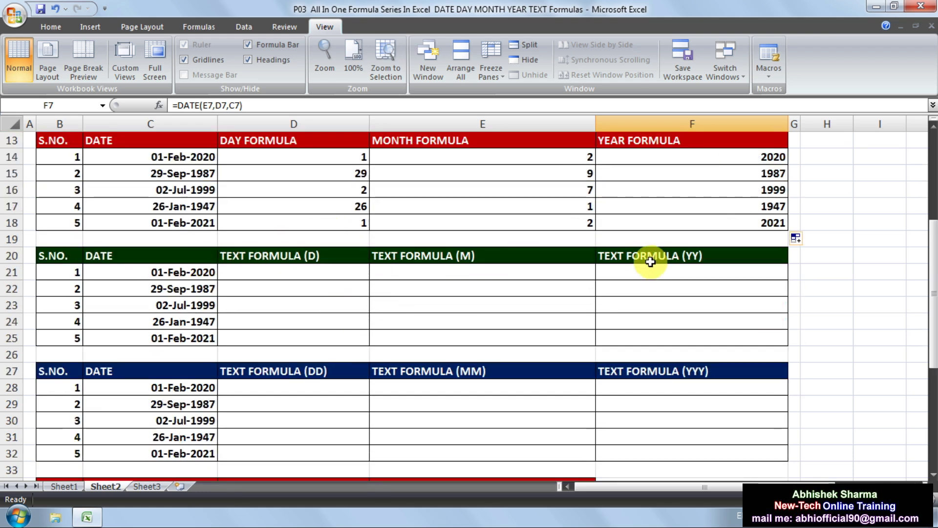
Compare the filled DATE, DAY, MONTH and YEAR tables with the dates and headings of the empty TEXT formula tables.
scroll(352, 310, up, 2)
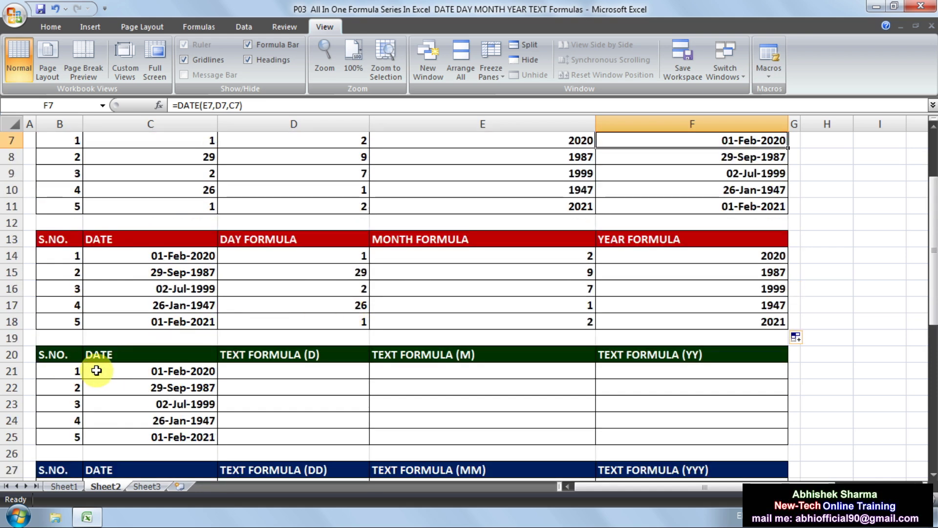
click(123, 377)
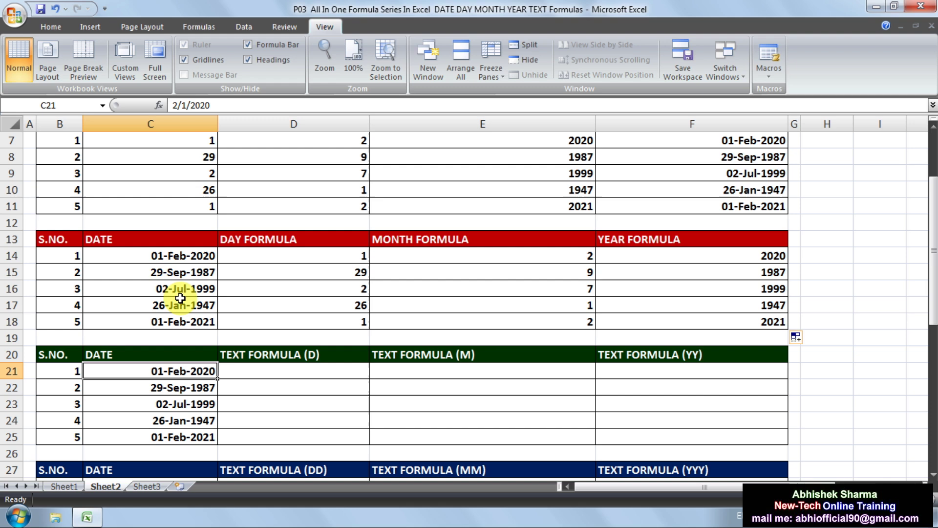
scroll(430, 360, down, 1)
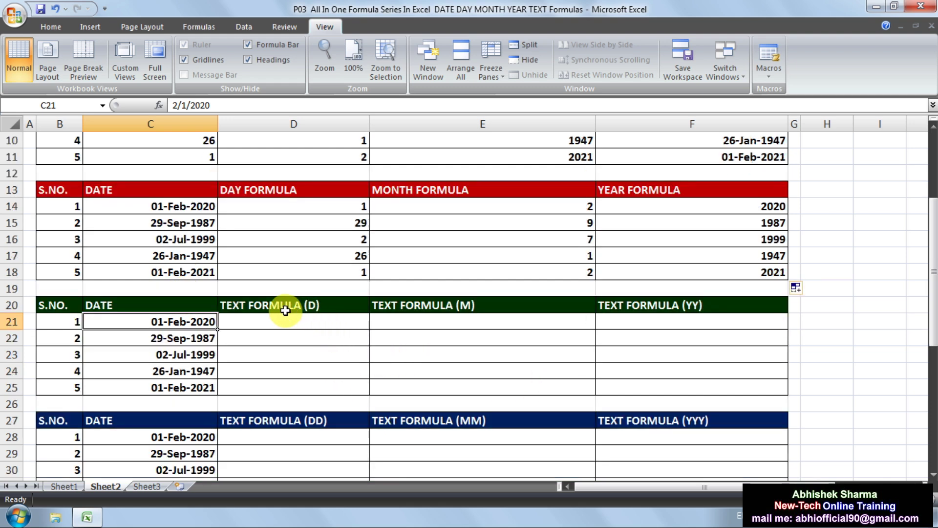
scroll(299, 412, down, 3)
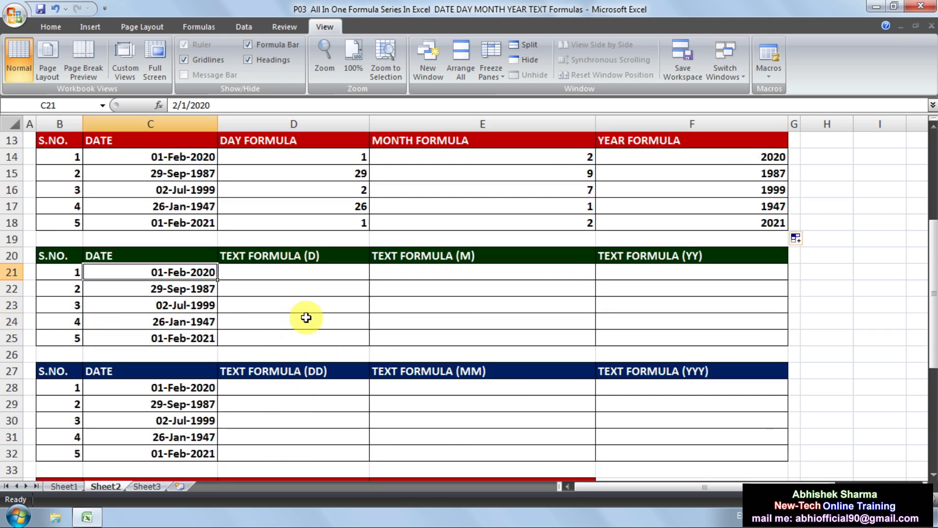
scroll(313, 412, up, 3)
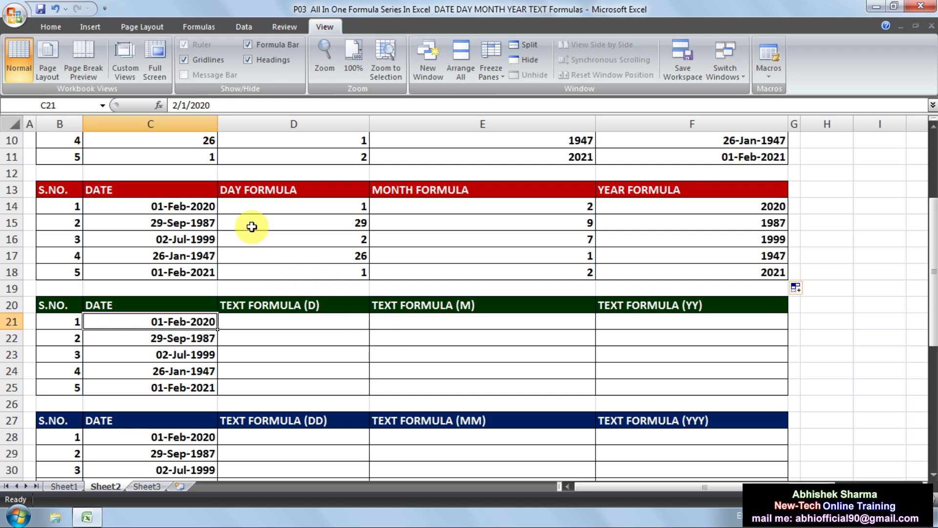
scroll(252, 226, up, 2)
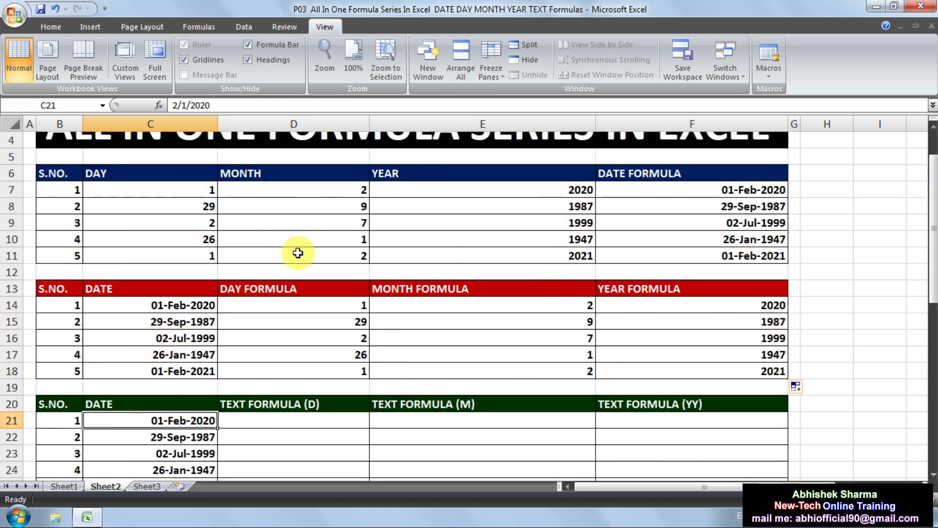
scroll(440, 331, down, 2)
scroll(304, 338, down, 1)
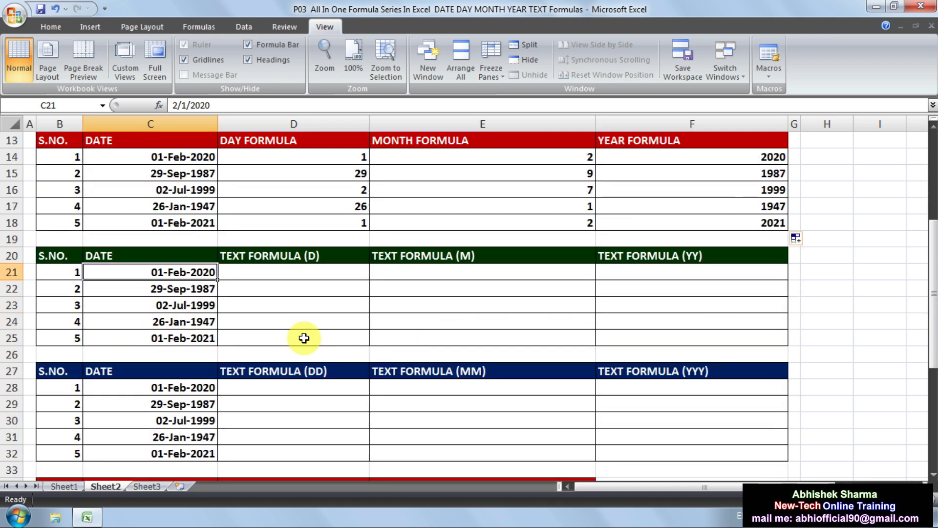
Select cell D21 and look over the TEXT formula table headings, from D, M and YY down to DDDD and MMMM.
click(320, 272)
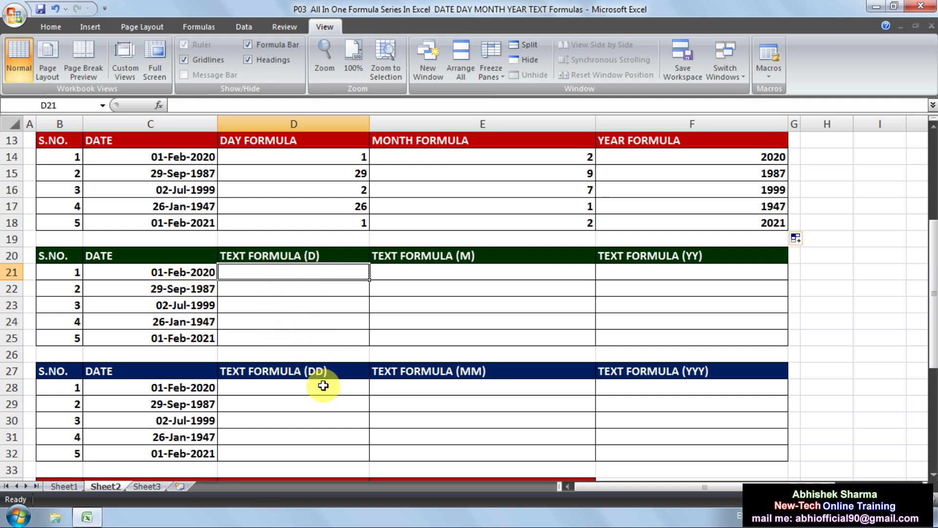
scroll(323, 385, down, 2)
scroll(346, 396, down, 2)
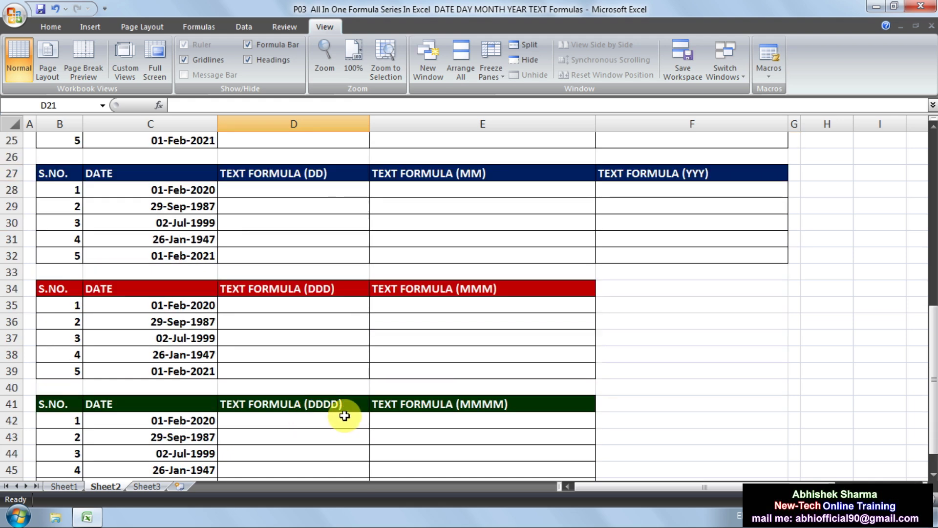
scroll(333, 418, down, 3)
scroll(313, 391, up, 6)
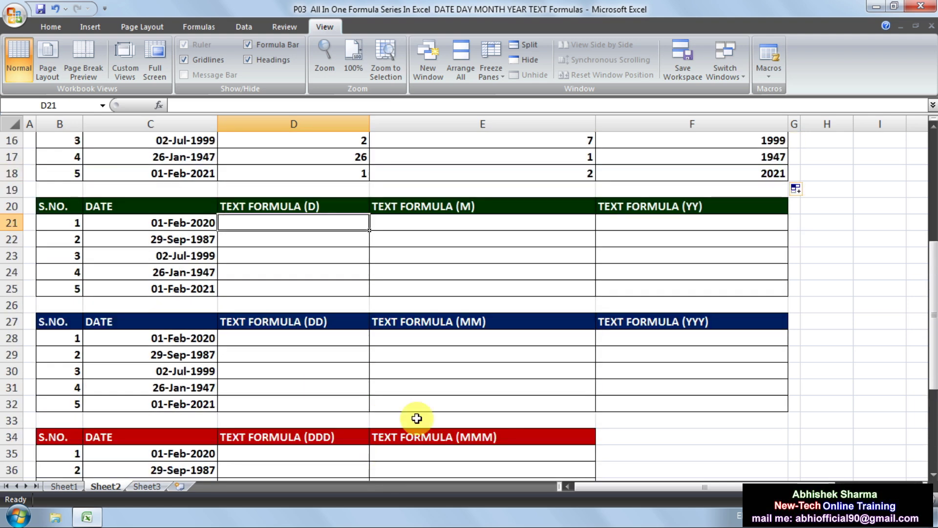
scroll(445, 259, up, 1)
scroll(477, 364, down, 1)
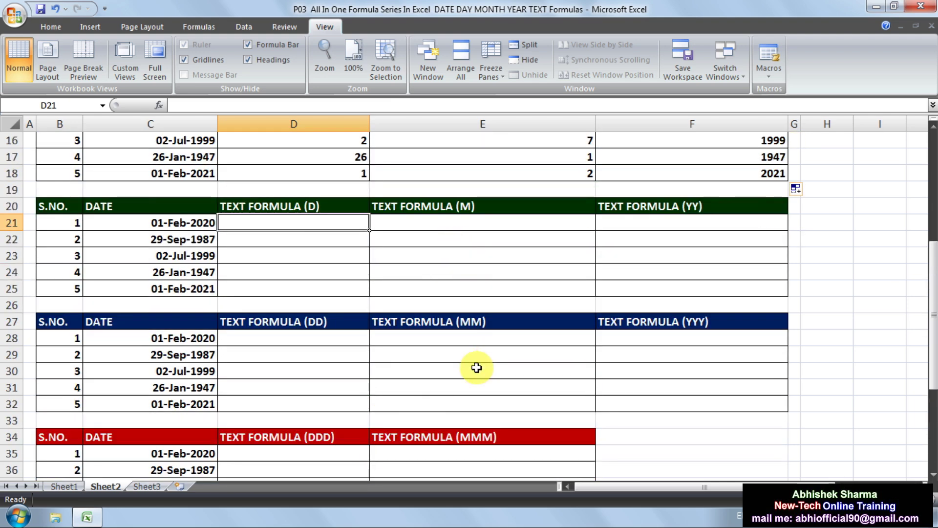
scroll(477, 369, down, 1)
scroll(484, 386, down, 3)
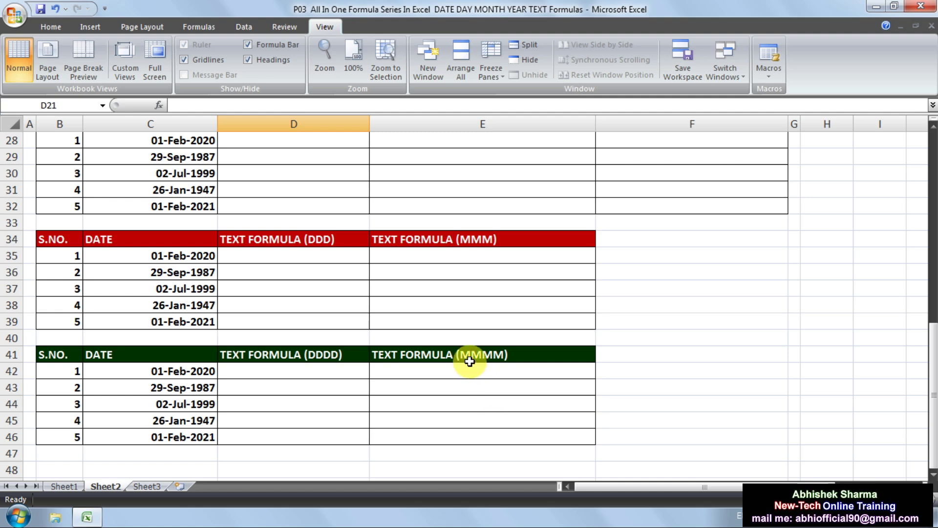
scroll(513, 421, up, 5)
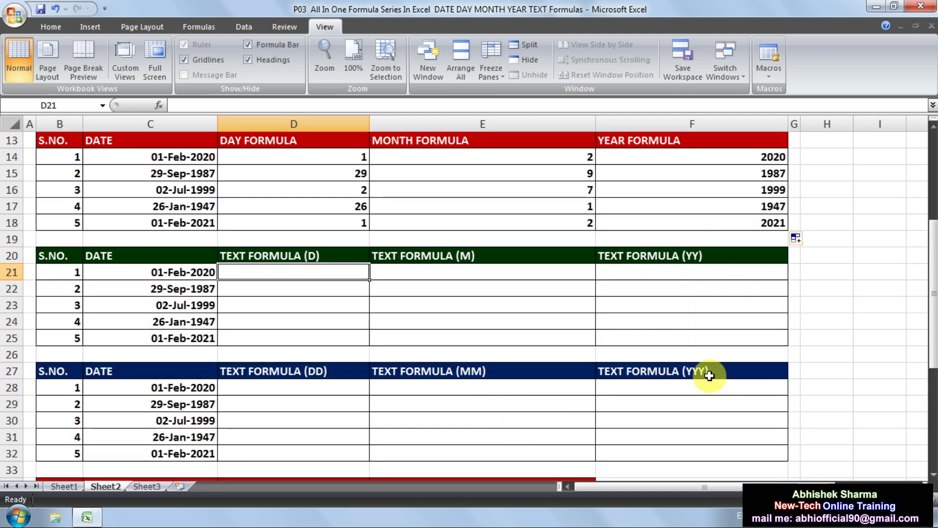
scroll(220, 346, up, 6)
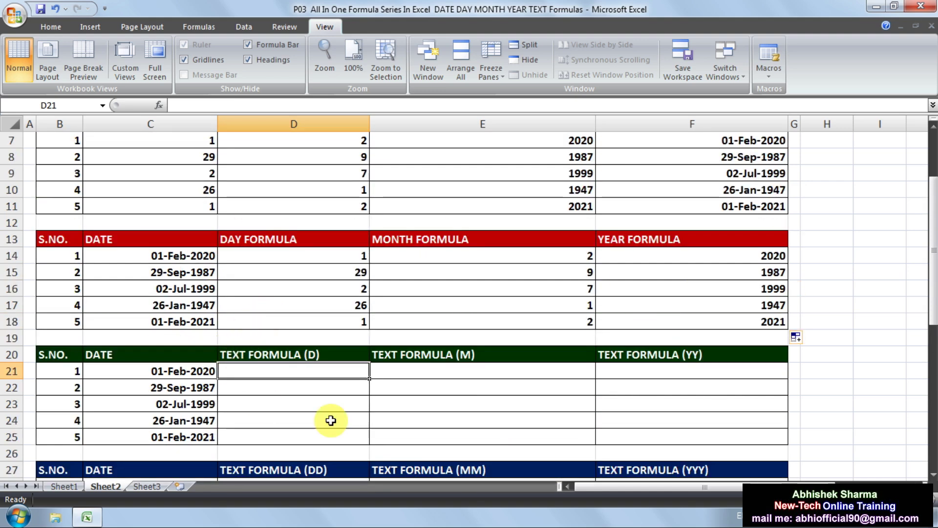
scroll(342, 405, down, 3)
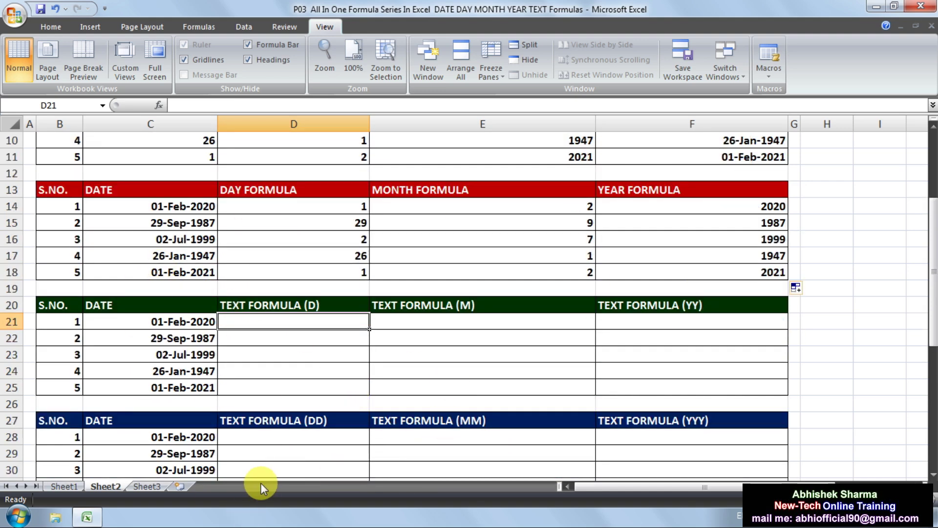
scroll(152, 440, down, 1)
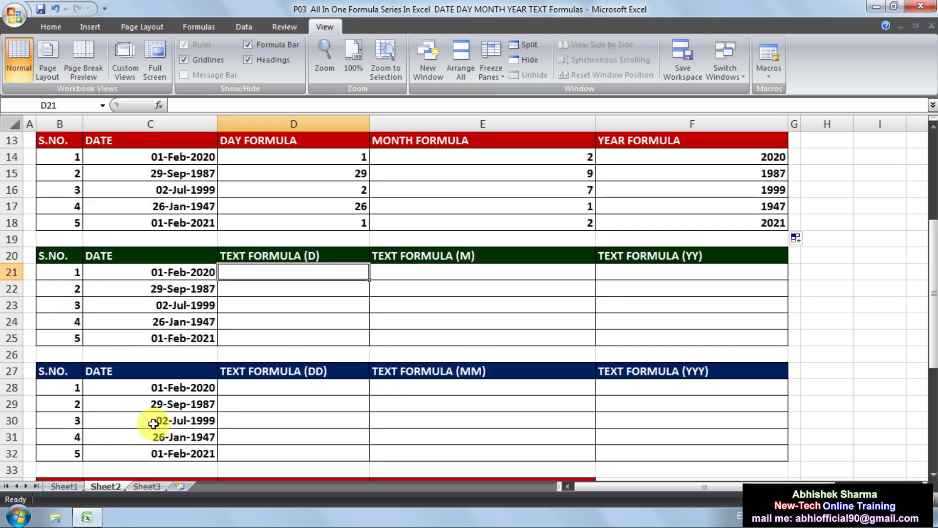
scroll(154, 469, down, 2)
scroll(168, 456, up, 4)
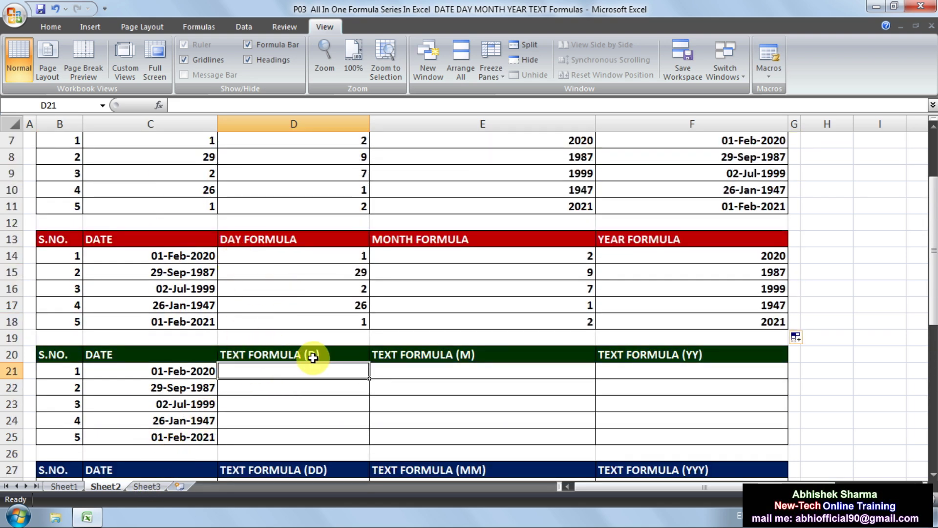
Enter =TEXT(C21,"D") in cell D21 to extract the day from the first date.
text(=TE)
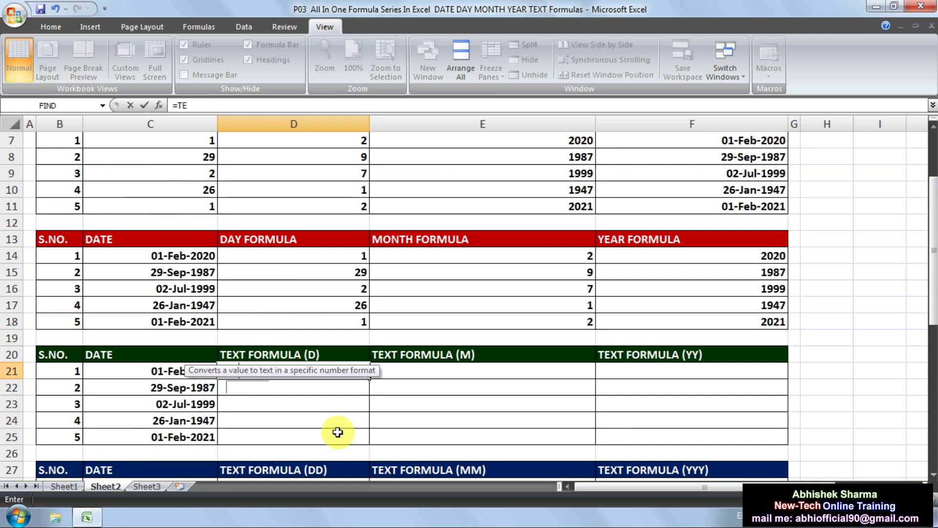
text(XT)
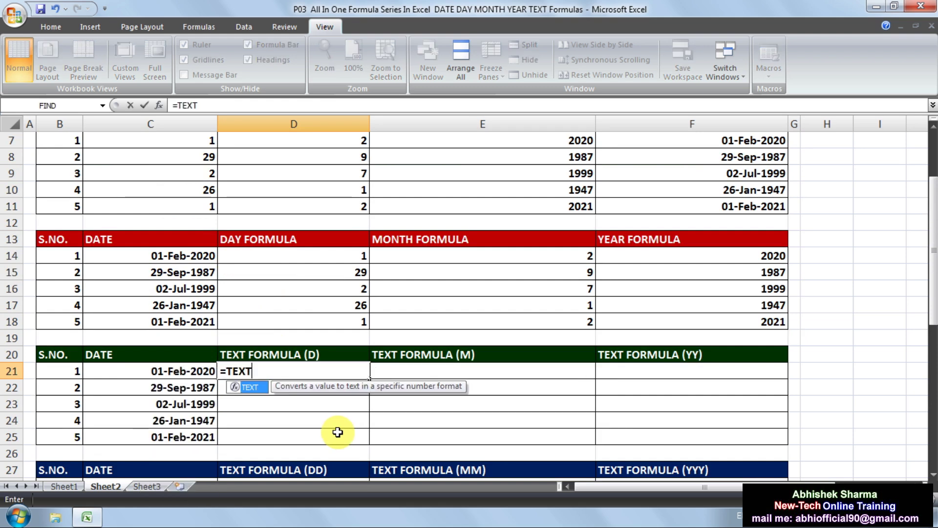
text(()
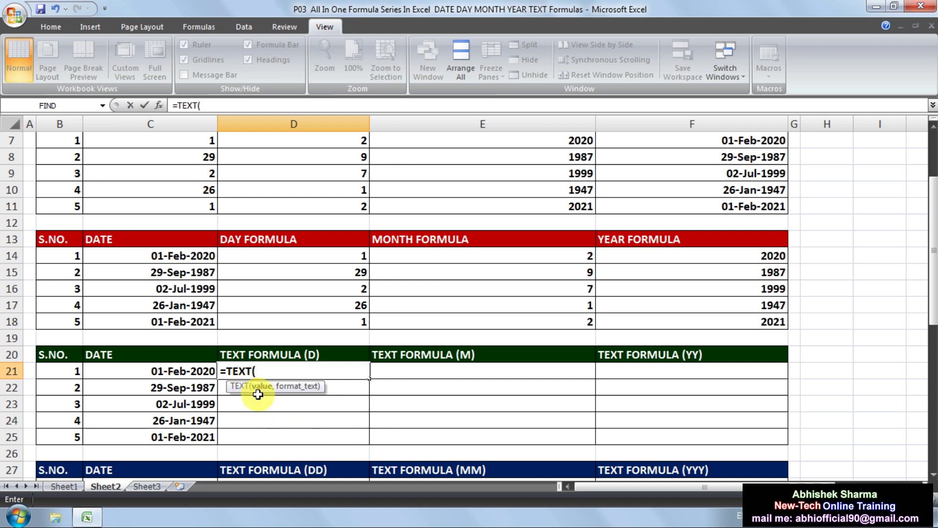
click(176, 376)
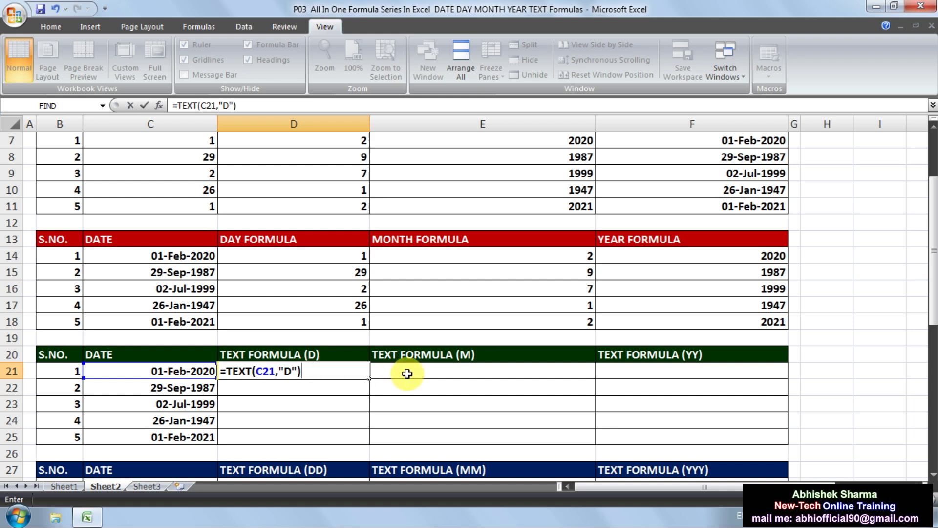
key(Return)
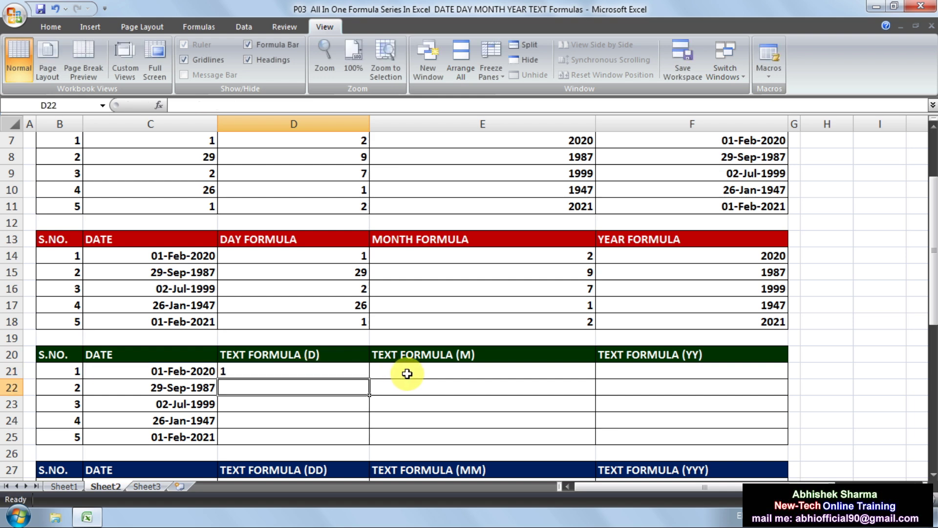
click(246, 369)
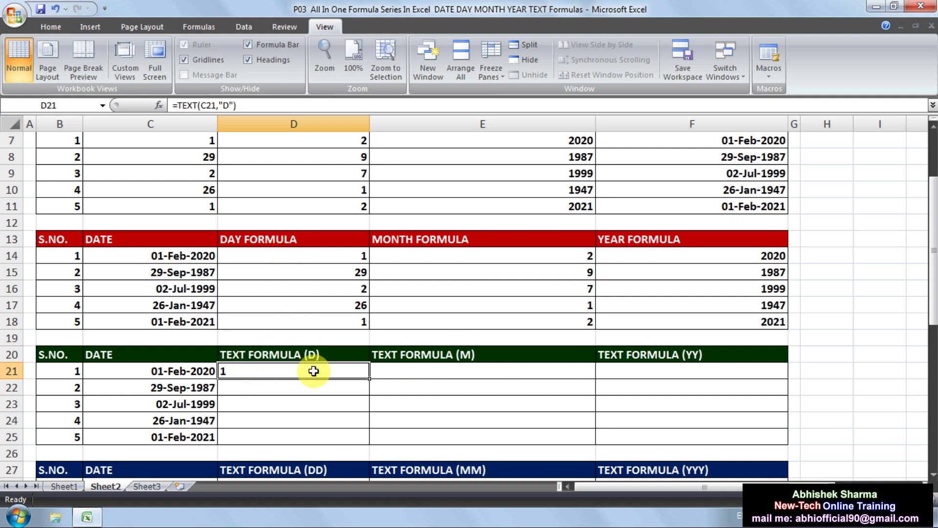
Enter =TEXT(C28,"DD") in cell D28 to extract the two-digit day from the first date.
scroll(314, 371, down, 2)
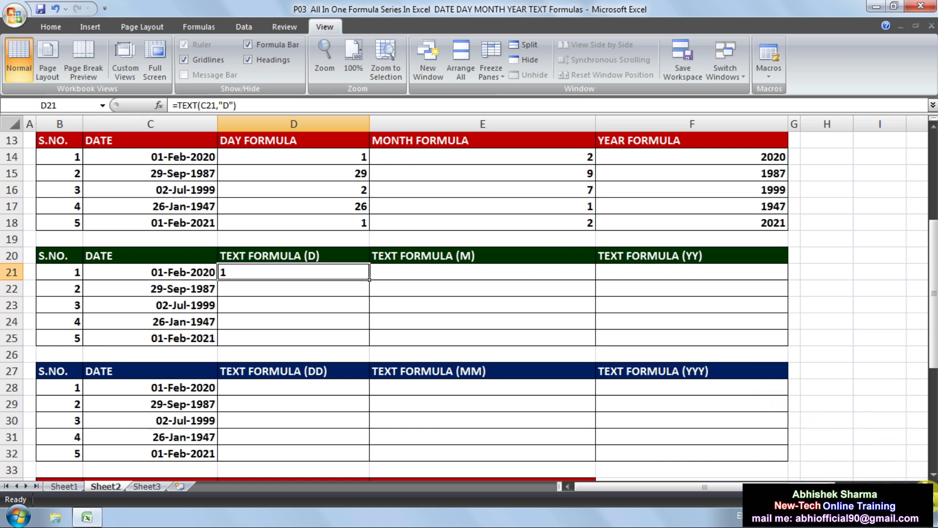
click(923, 498)
click(396, 357)
scroll(387, 342, down, 2)
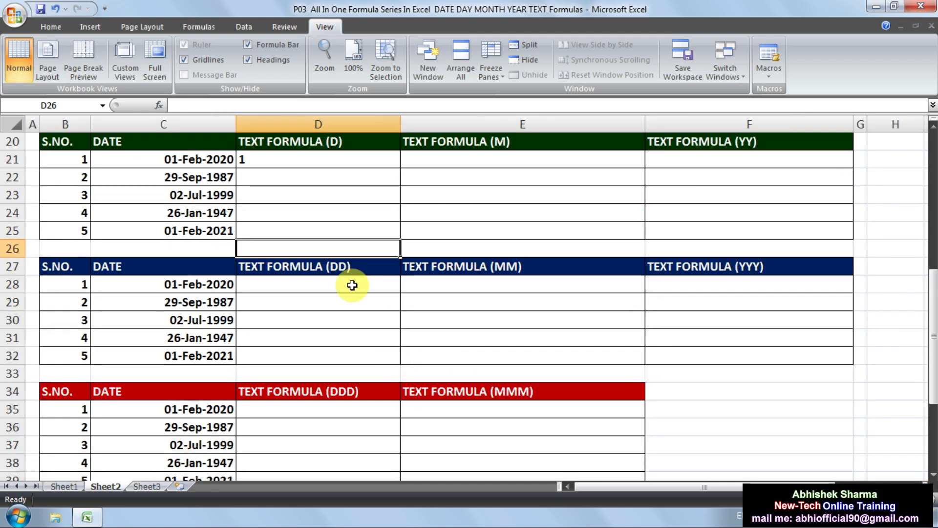
click(269, 281)
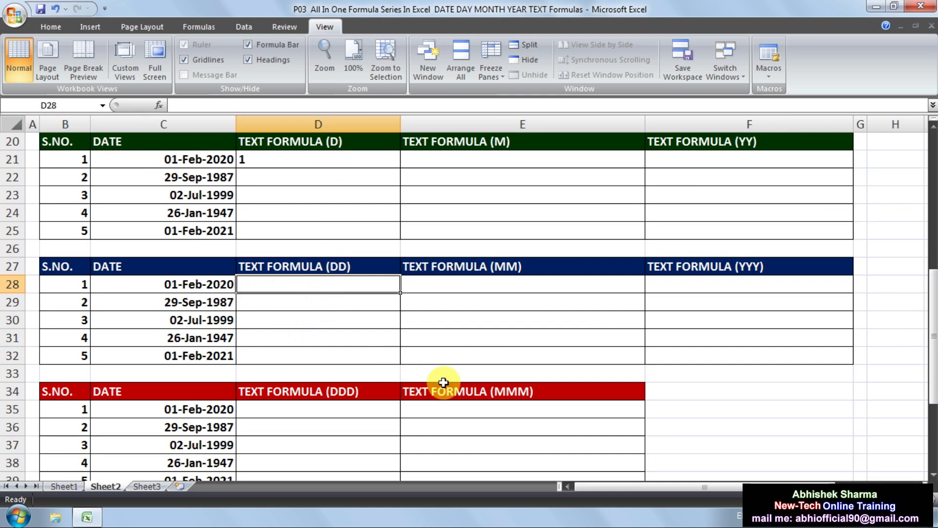
text(=TEXT)
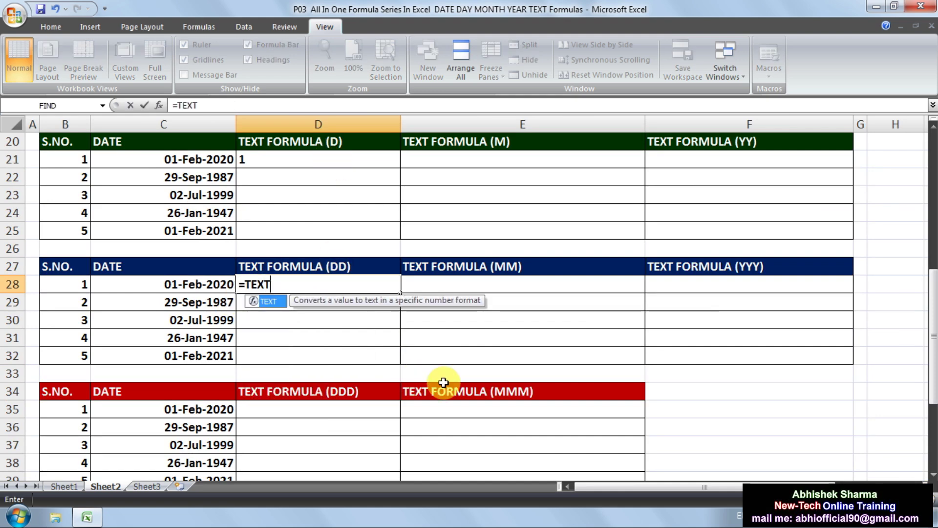
text(()
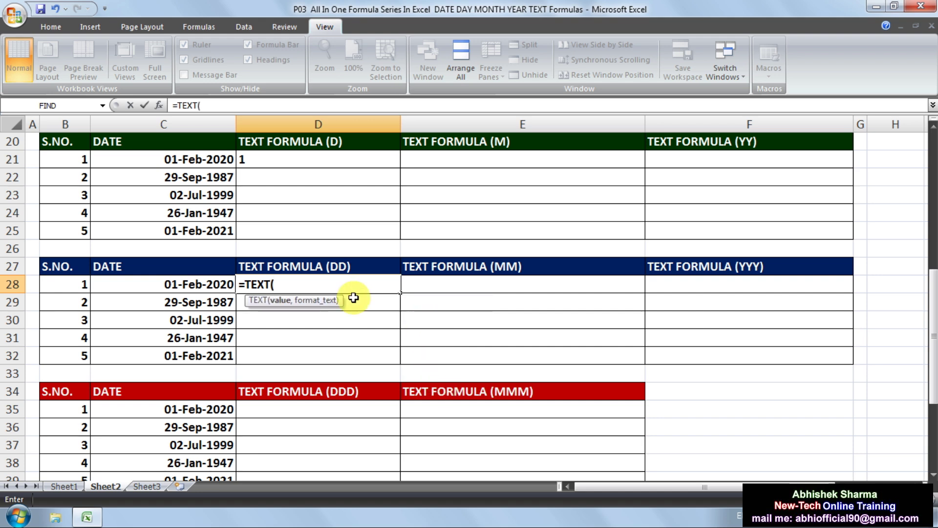
click(174, 285)
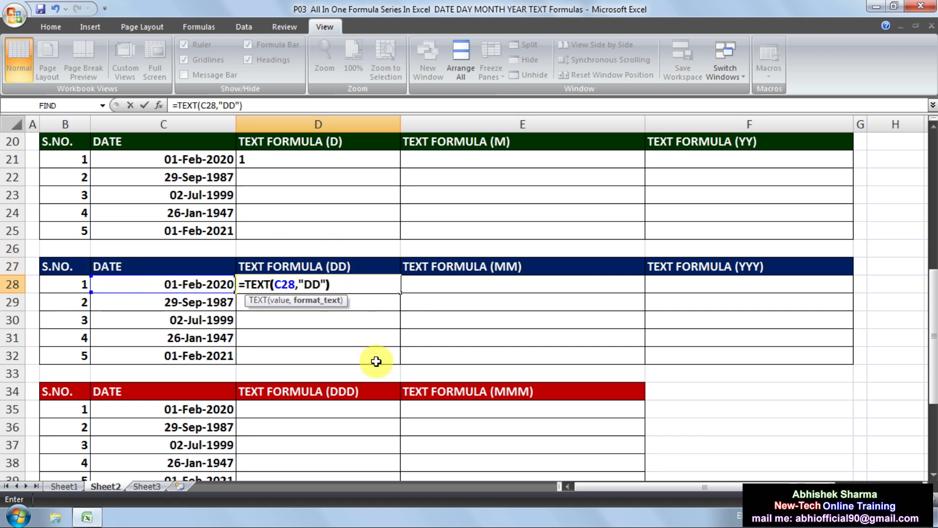
key(Return)
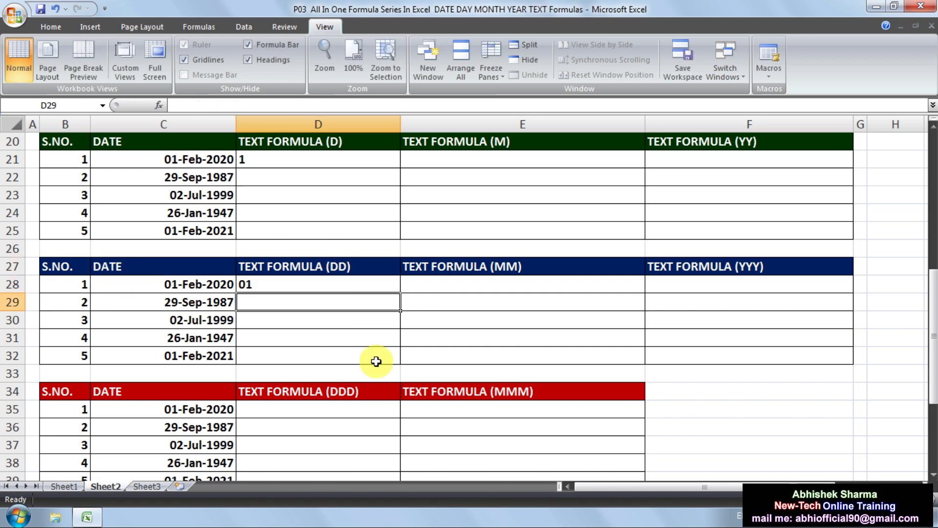
Fill the D format formula from D21 down to D25 and the DD format formula from D28 down to D32.
click(251, 160)
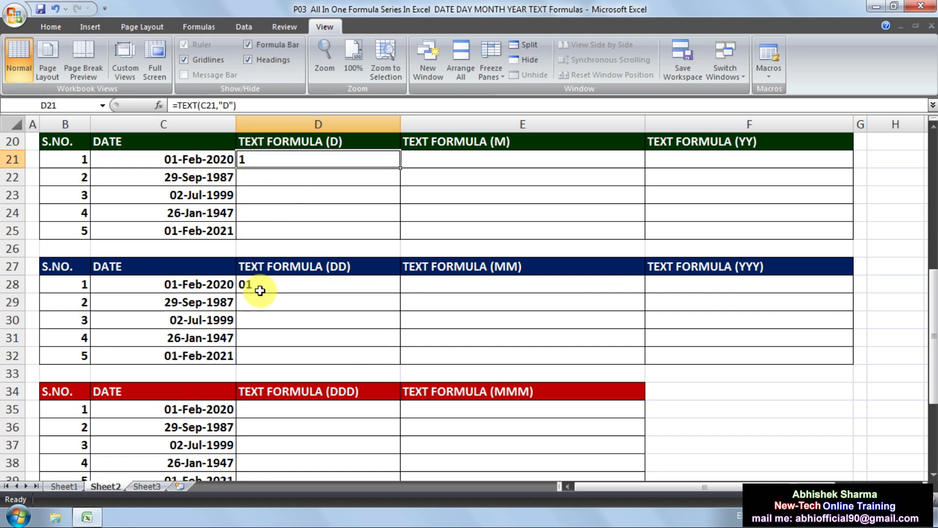
drag(400, 167, 398, 235)
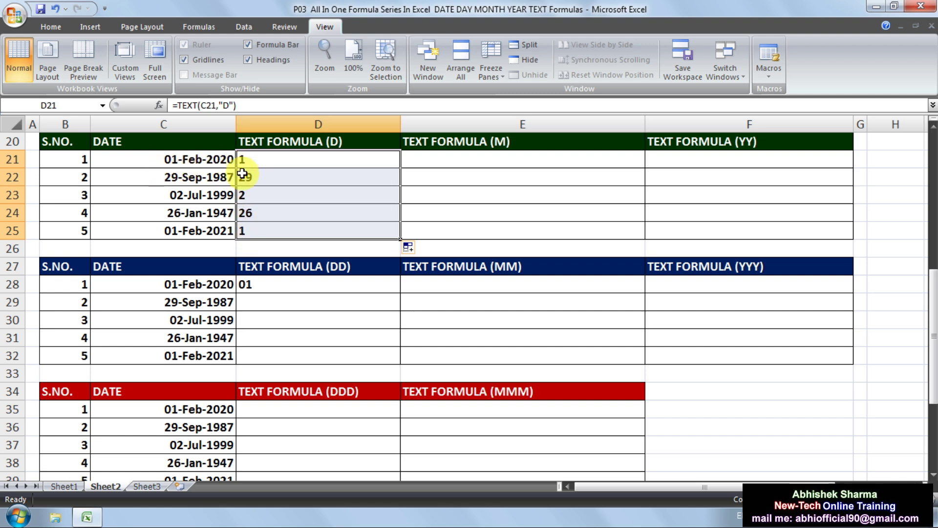
click(263, 284)
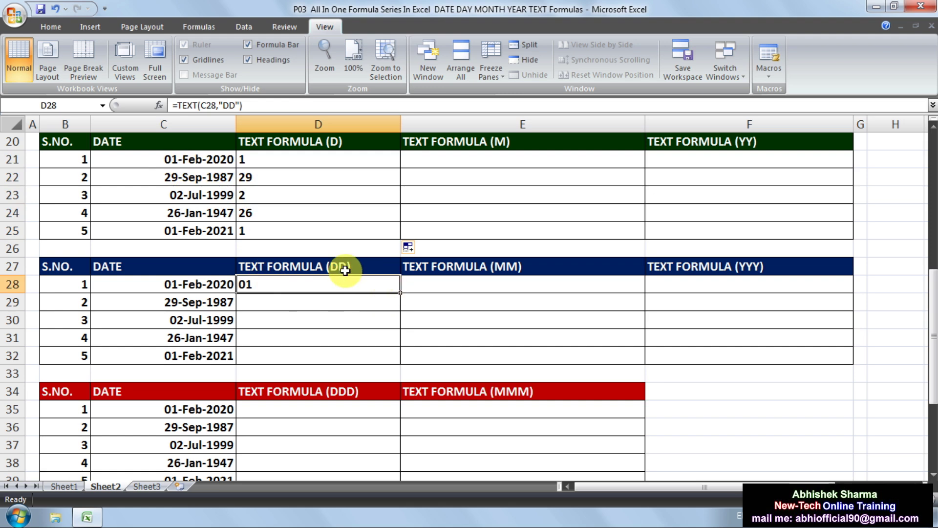
drag(400, 292, 391, 360)
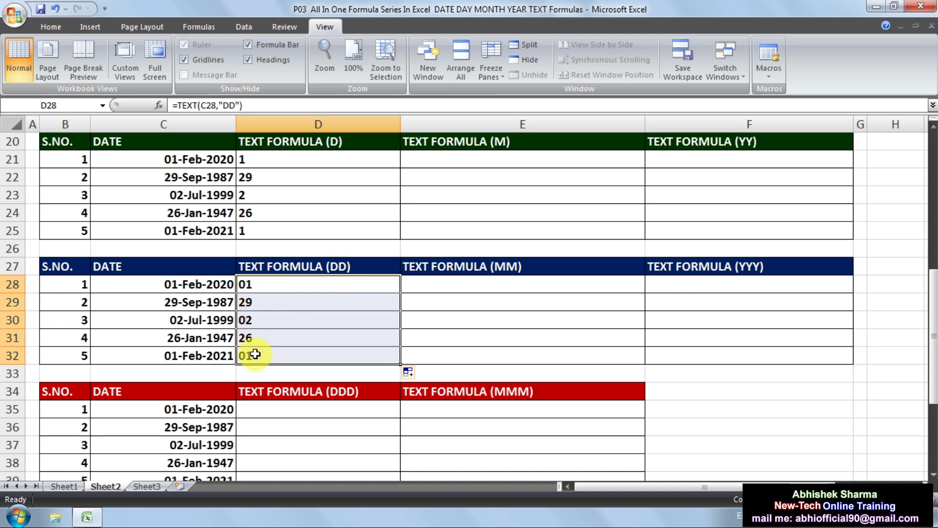
Enter =TEXT(C35,"DDD") in cell D35 to extract the abbreviated weekday name from the first date.
scroll(406, 372, down, 1)
click(332, 357)
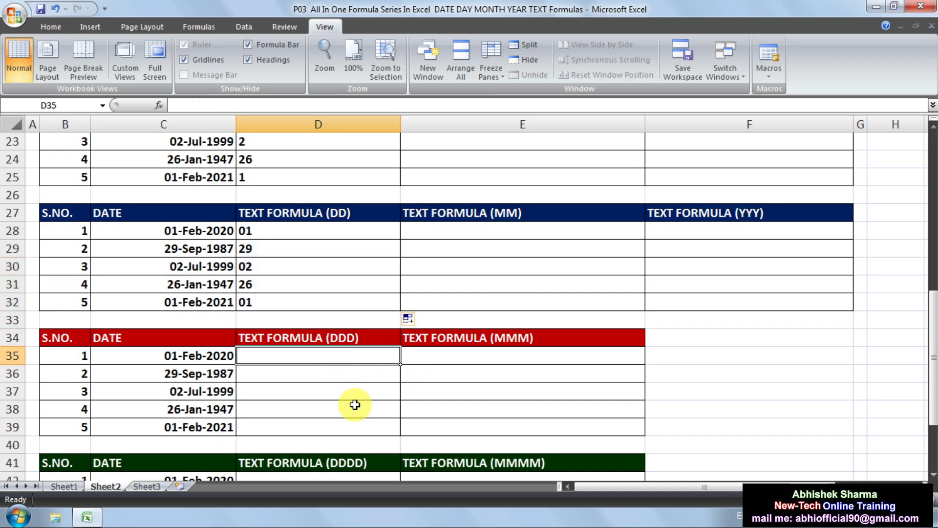
text(=TE)
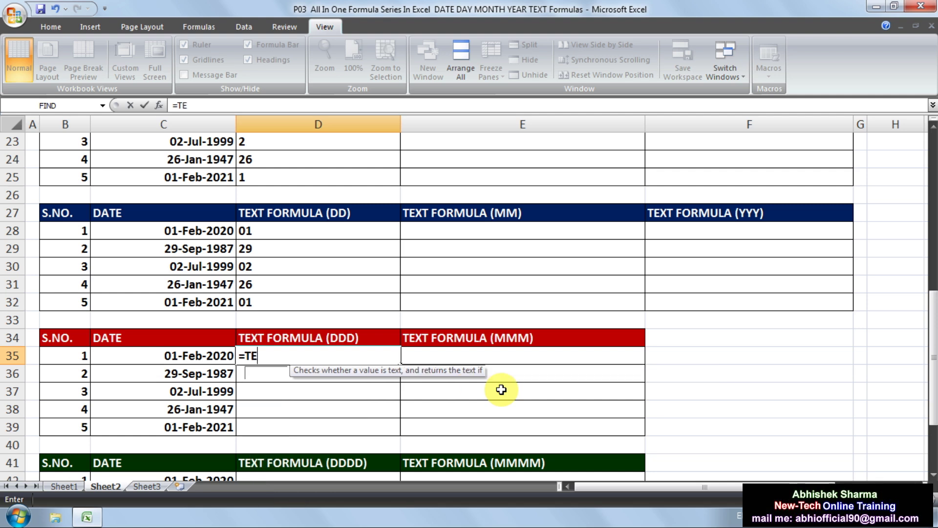
text(XT()
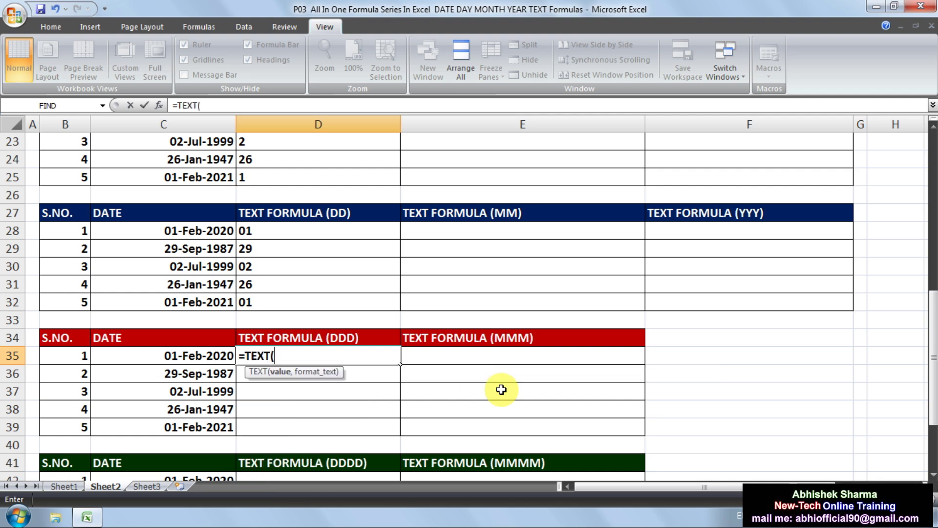
click(222, 356)
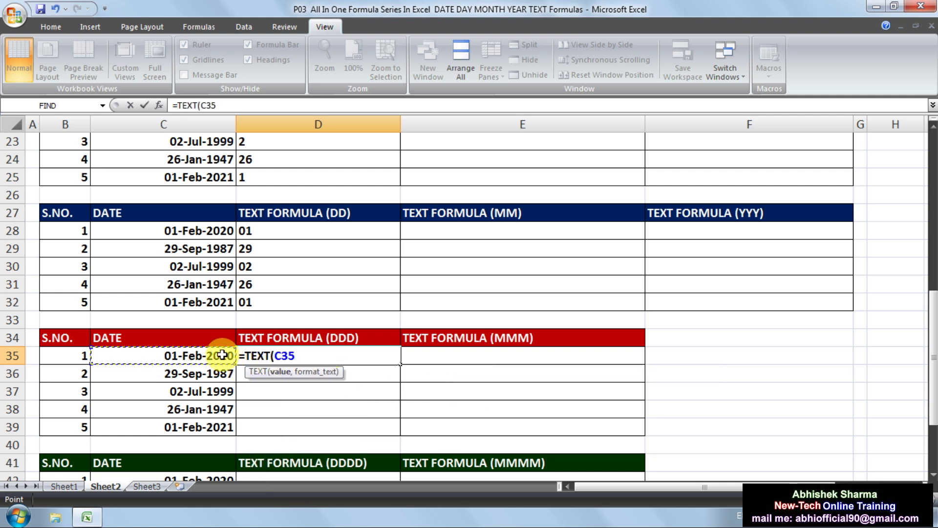
text(,)
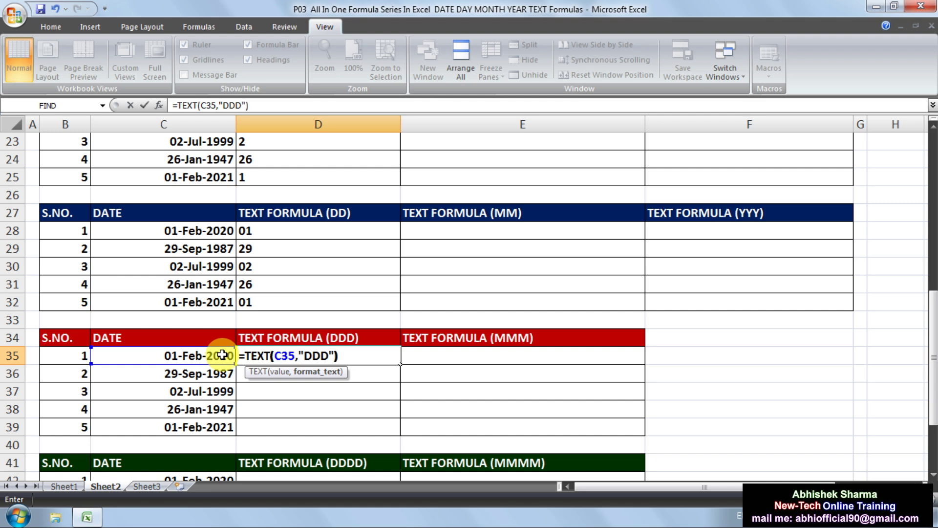
text("DDD"))
key(Return)
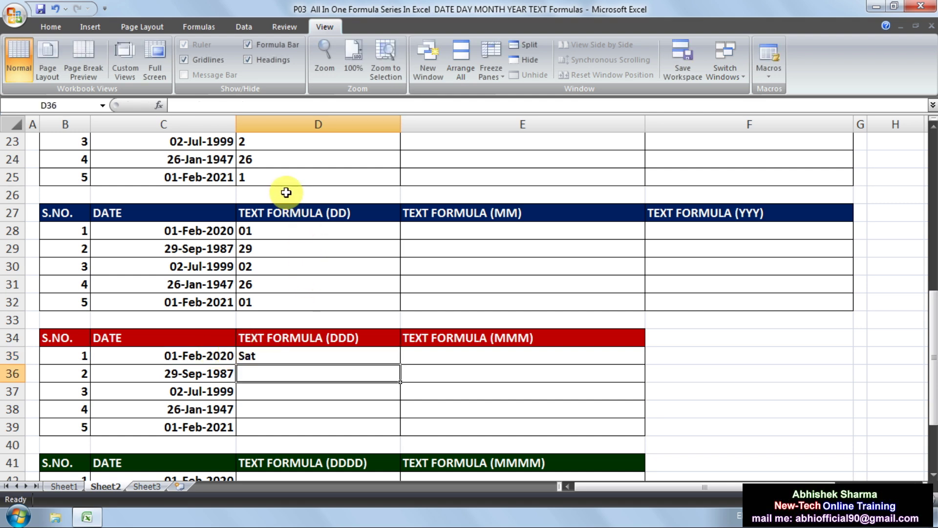
Review the D and DD formulas in D21 and D28, and fill the DDD formula from D35 down to D39.
scroll(279, 191, up, 1)
click(250, 158)
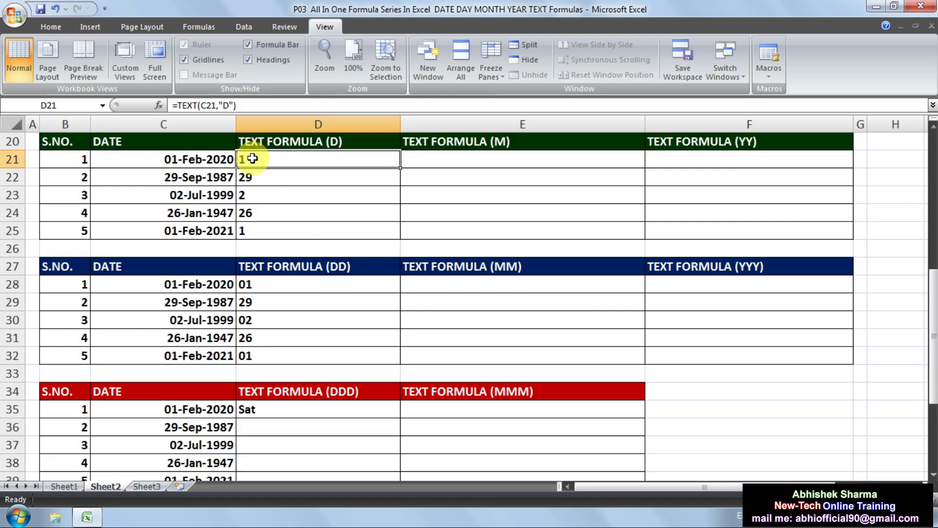
click(257, 283)
scroll(272, 355, down, 1)
click(257, 356)
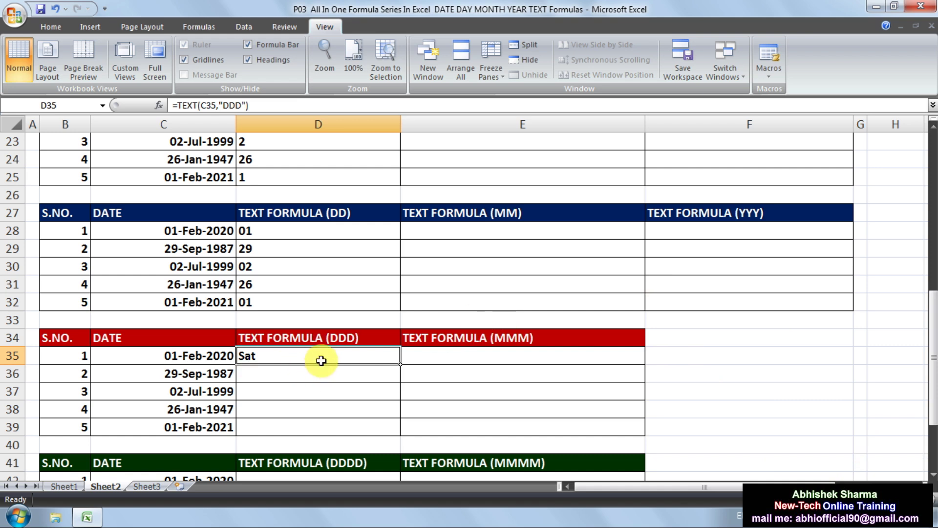
drag(400, 366, 399, 435)
Check the dates in C36 and C35 against the DDD column and compare the formulas in D35, D28 and D21.
click(189, 374)
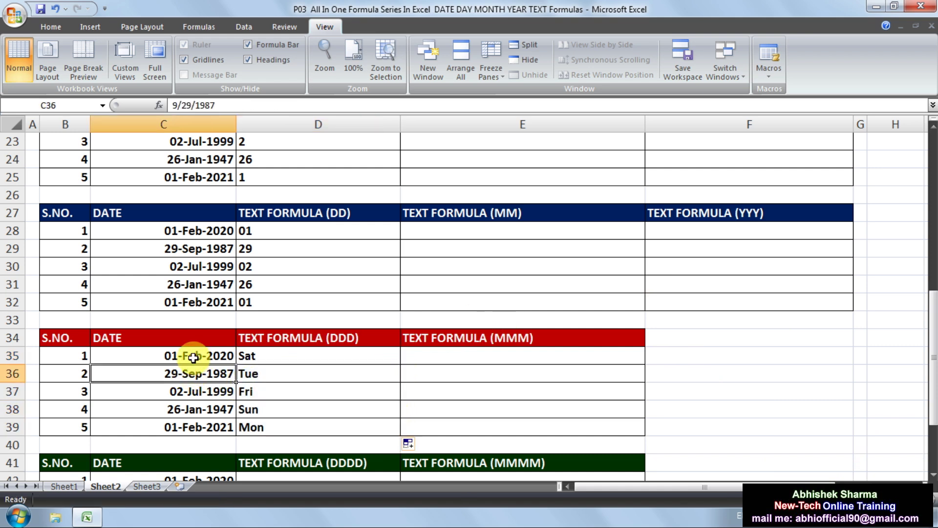
click(185, 358)
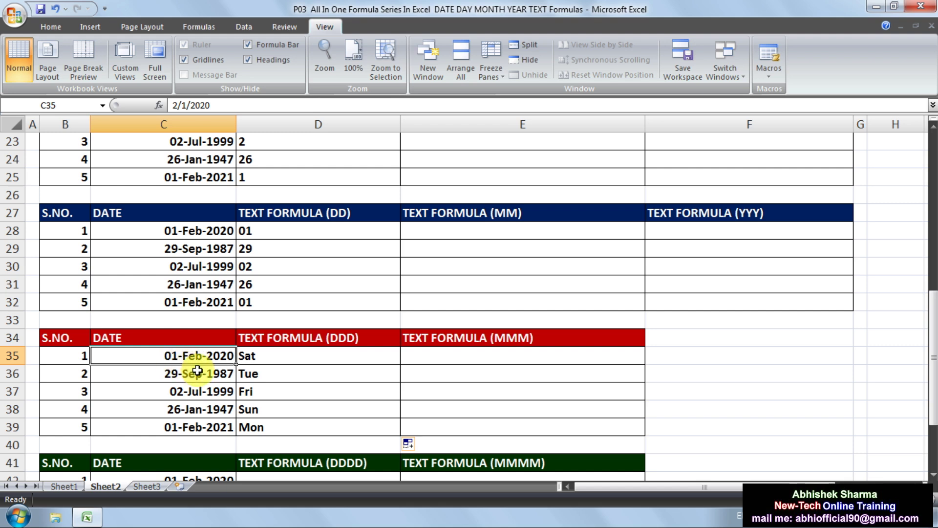
click(312, 355)
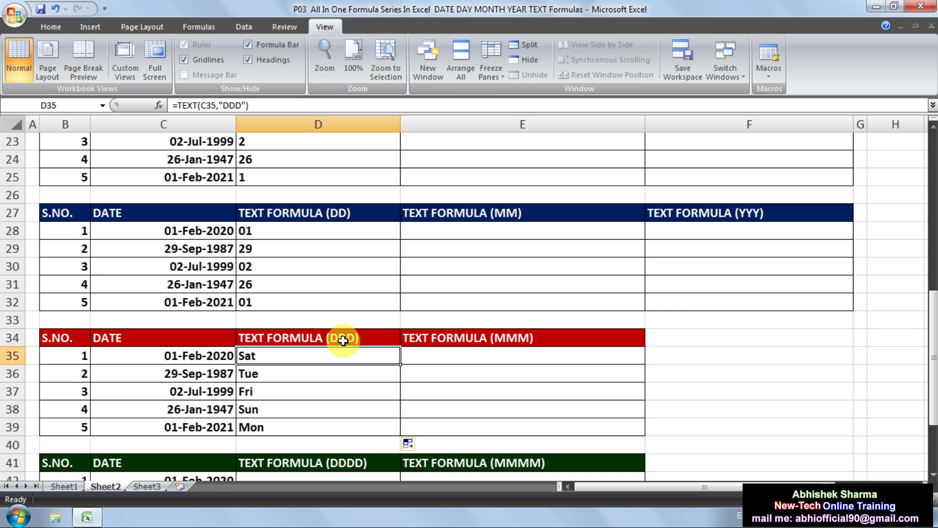
scroll(344, 341, up, 1)
click(261, 285)
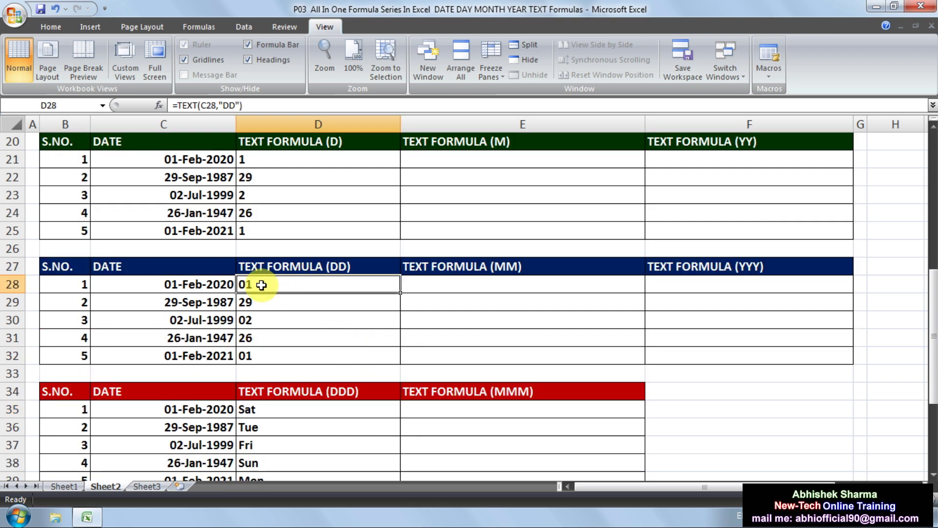
click(309, 156)
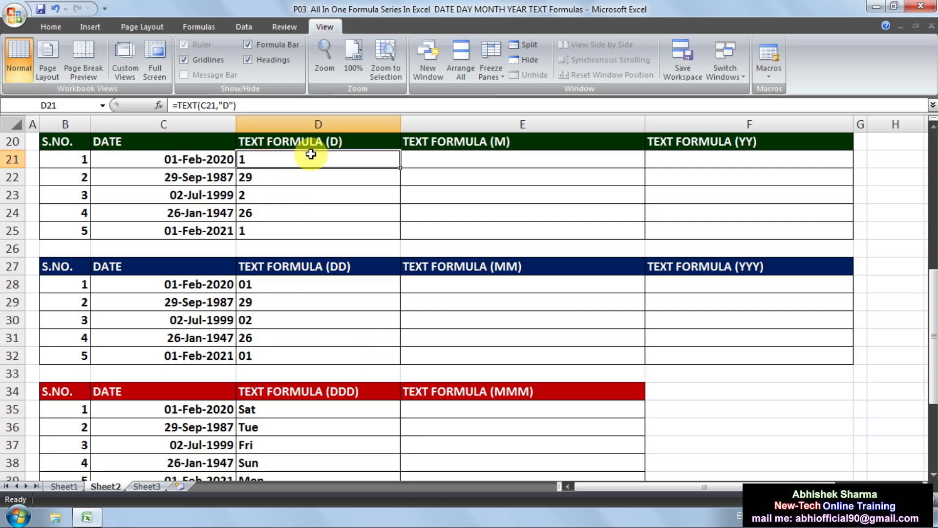
Enter =TEXT(C42,"DDDD") in cell D42 to extract the full weekday name and fill it down to D46.
scroll(328, 317, down, 3)
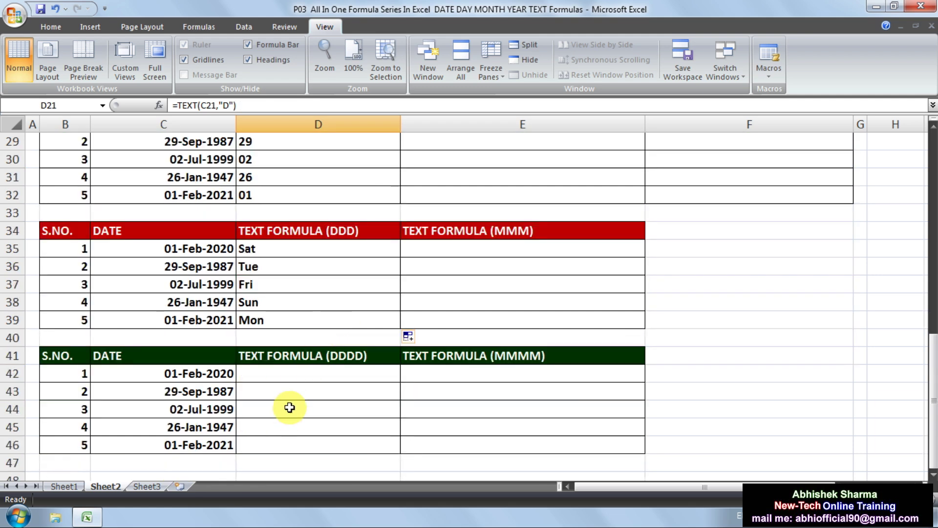
click(290, 375)
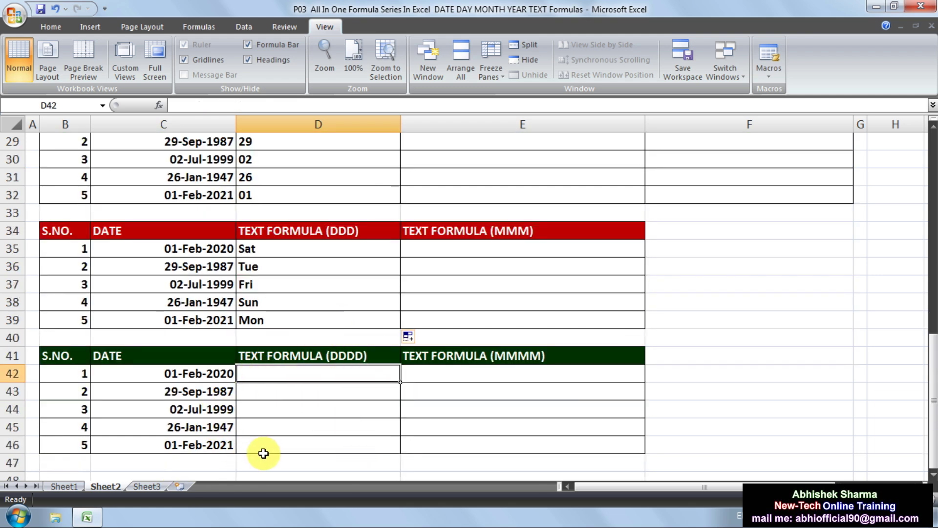
scroll(264, 452, up, 3)
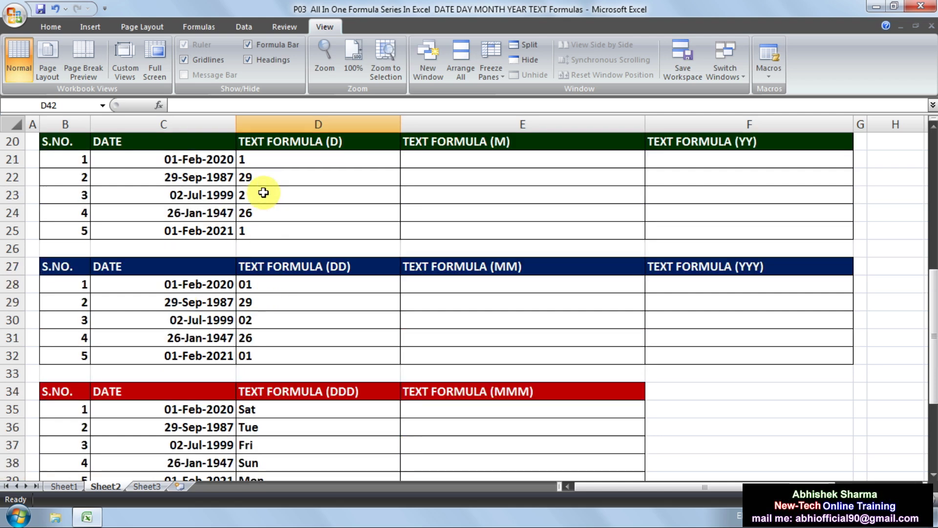
scroll(301, 391, down, 3)
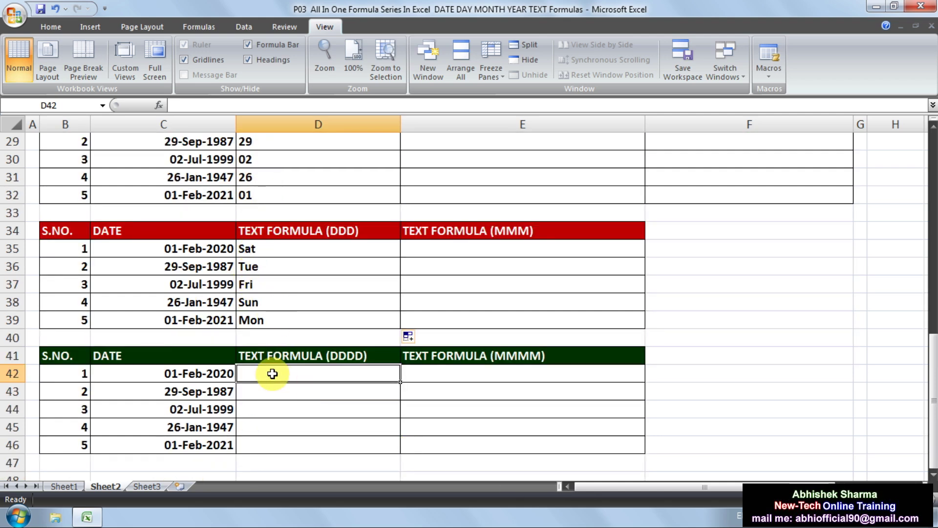
text(=)
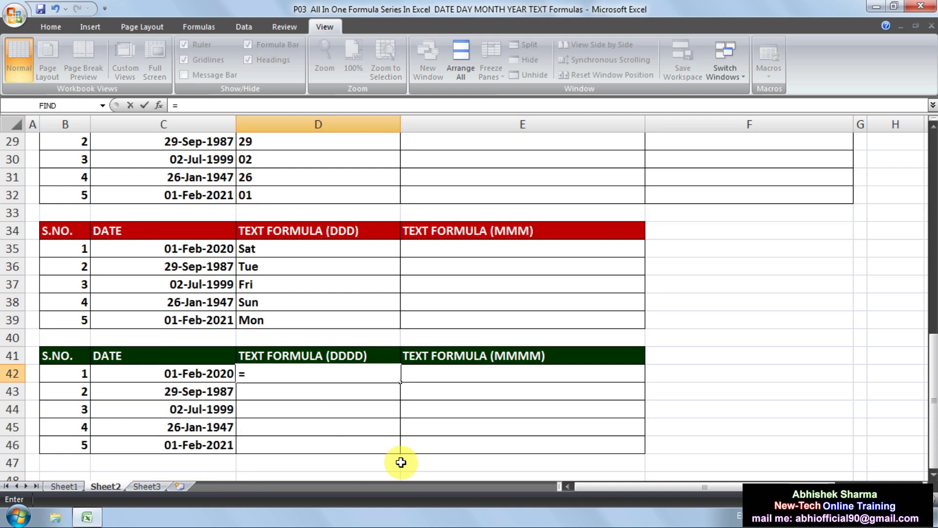
text(TEXT)
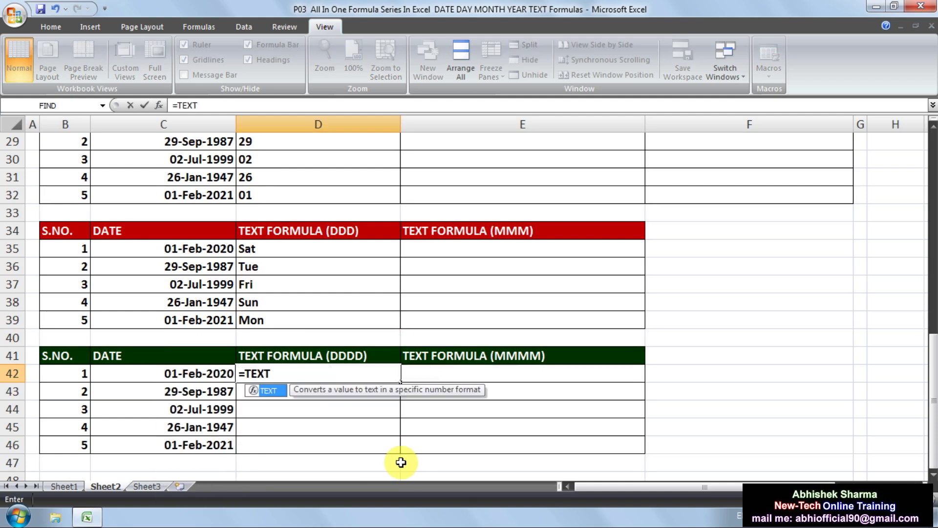
text(()
click(202, 376)
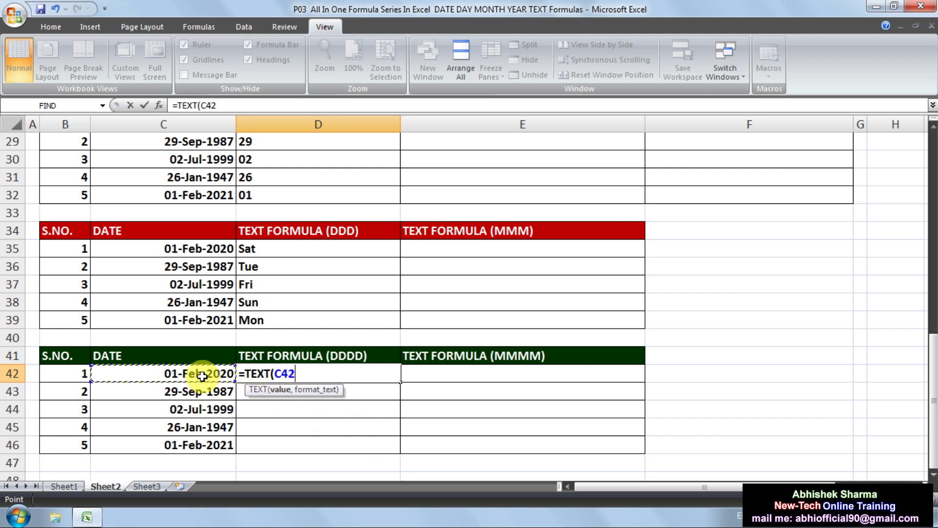
text(,"DDDD)
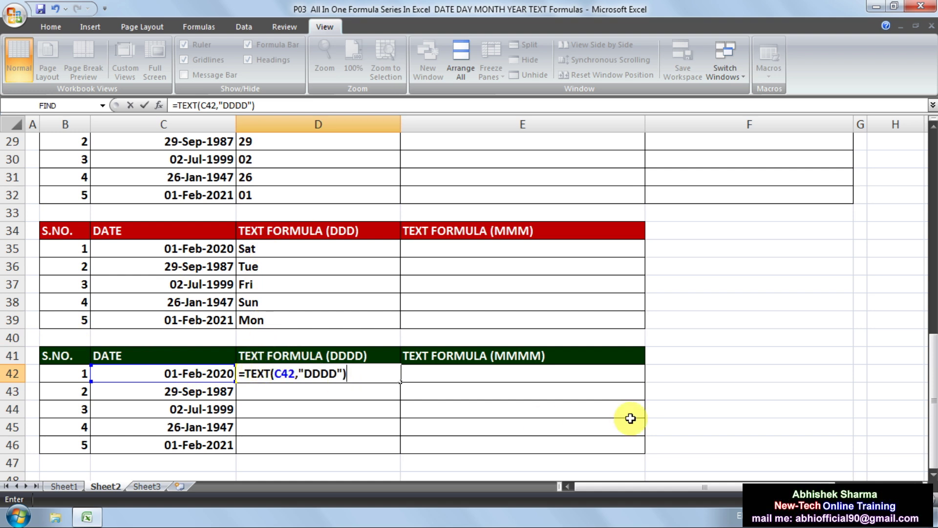
key(Return)
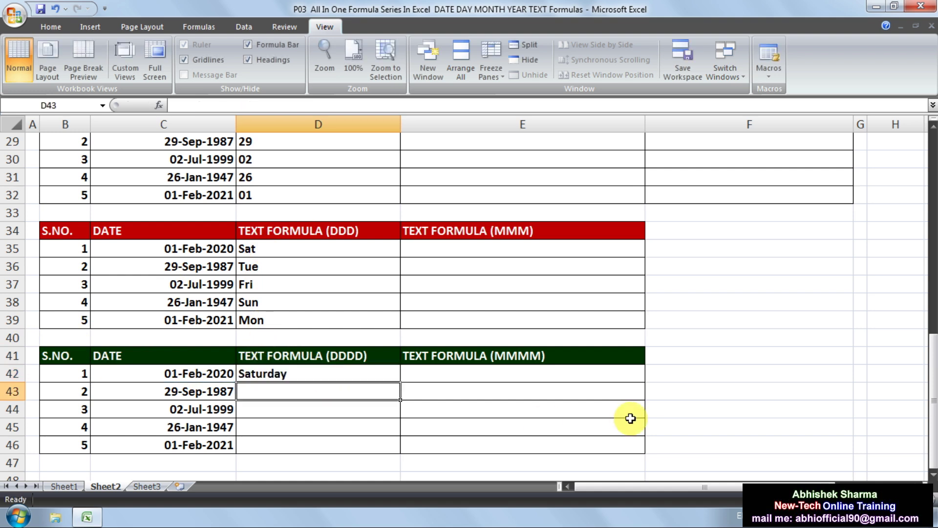
click(371, 371)
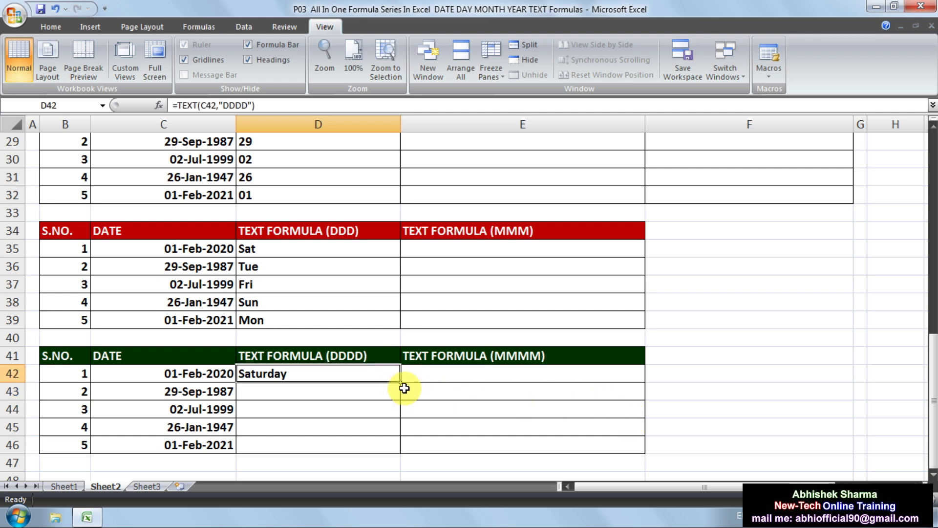
drag(402, 385, 405, 464)
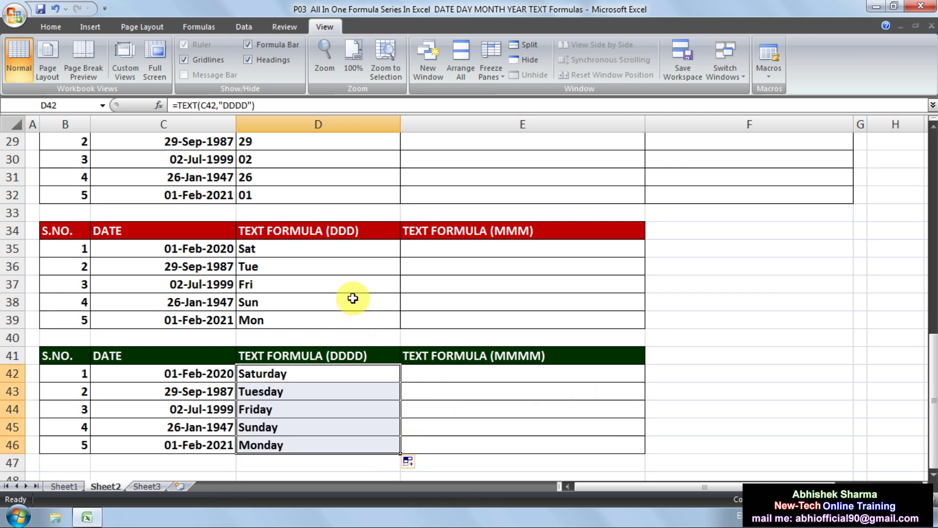
Review the D, DD, DDD and DDDD formulas in D21, D28, D35 and D42 along with the values in their columns.
scroll(344, 269, up, 5)
click(268, 266)
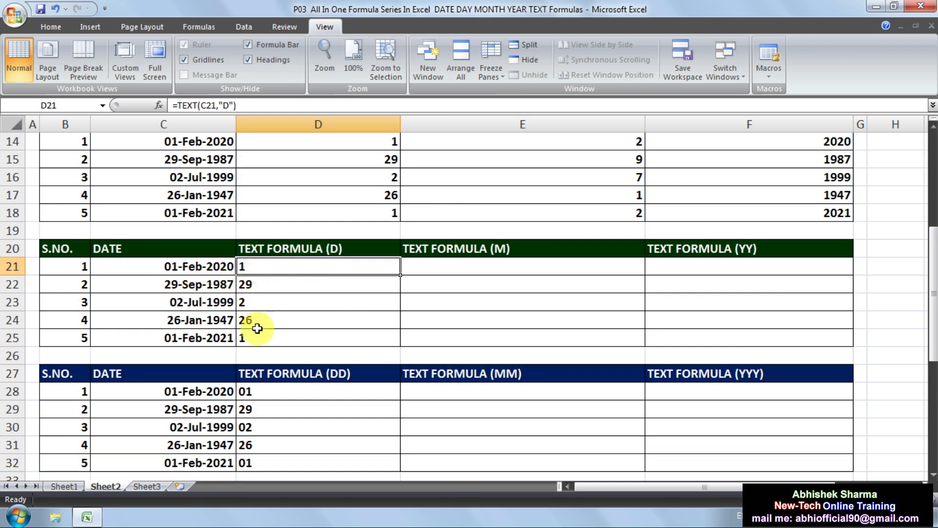
scroll(386, 374, down, 2)
click(358, 286)
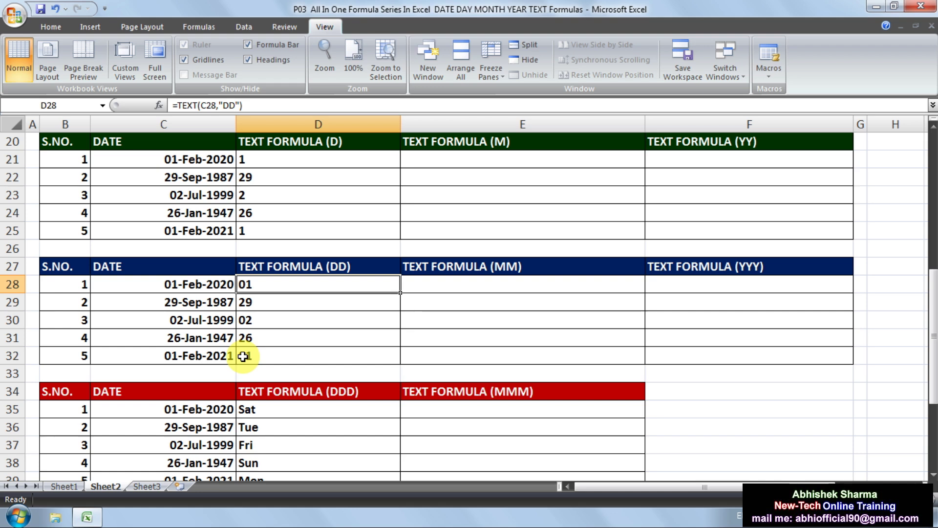
scroll(415, 338, down, 3)
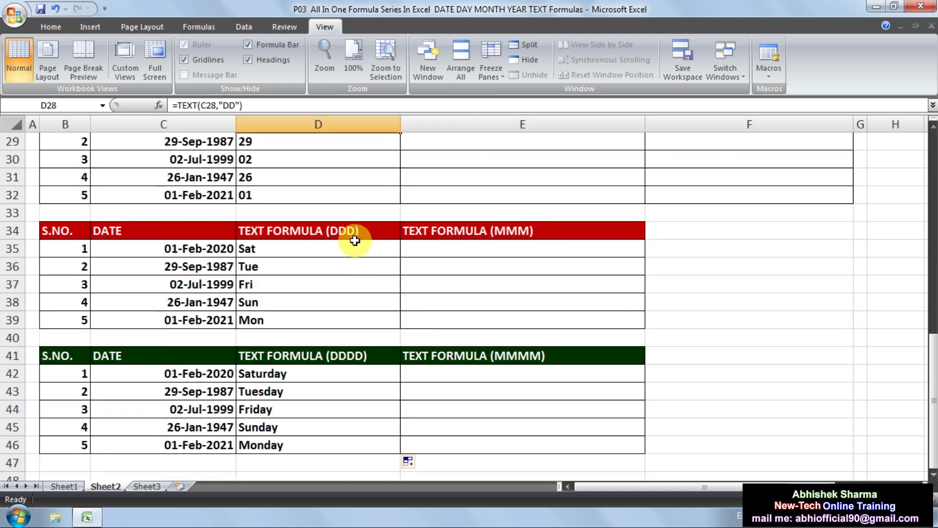
click(274, 248)
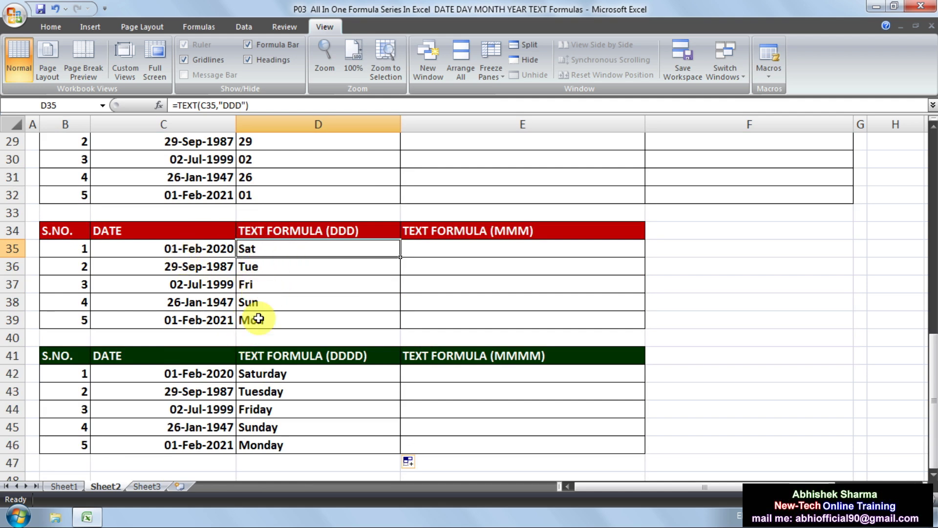
scroll(300, 300, down, 2)
click(271, 267)
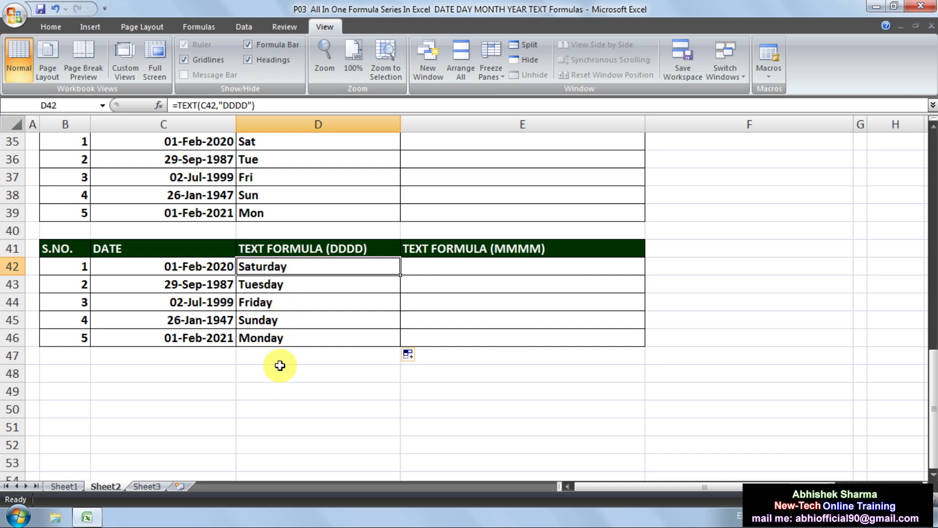
Enter =TEXT(C21,"M") in cell E21 to extract the month number and fill it down to E25.
scroll(597, 362, up, 10)
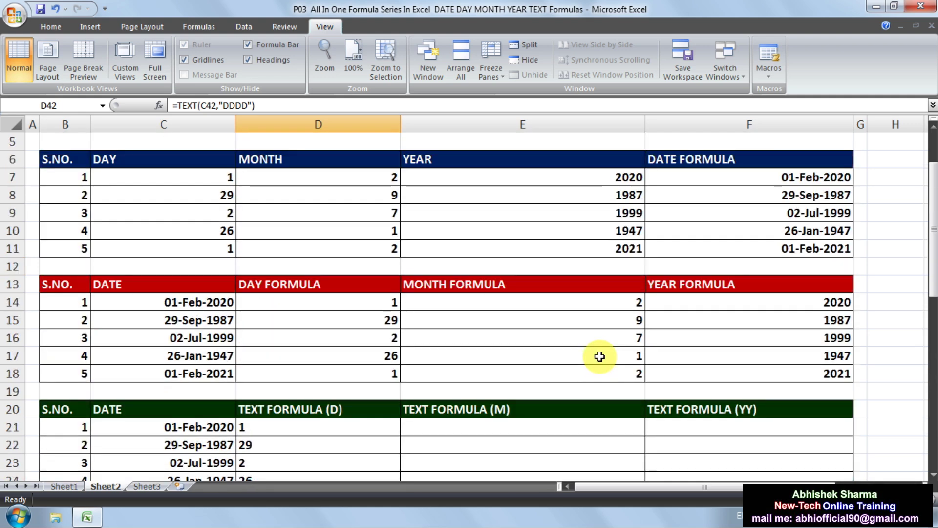
scroll(600, 357, down, 2)
click(503, 319)
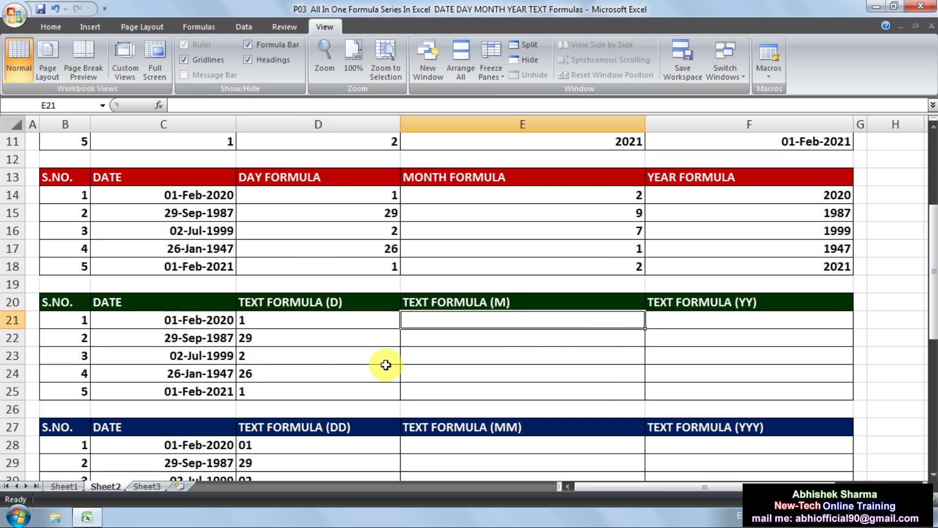
text(=TE)
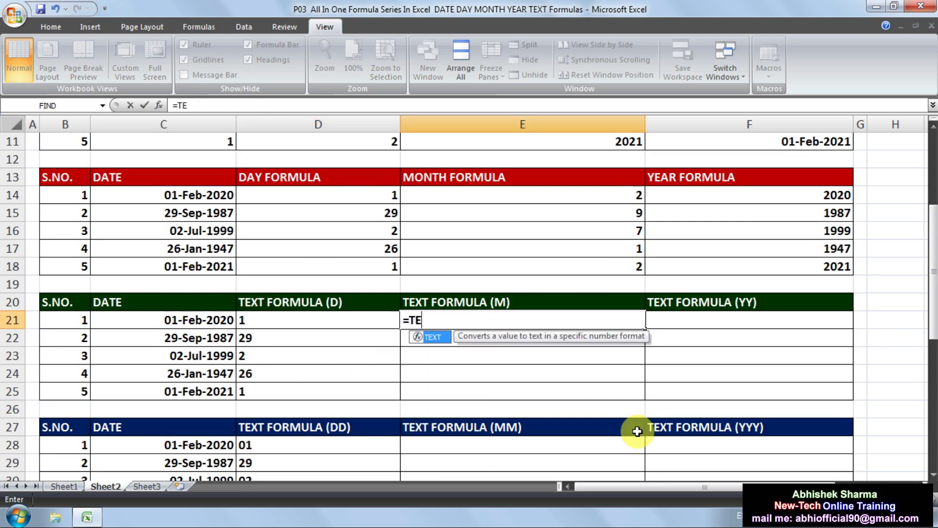
text(XT()
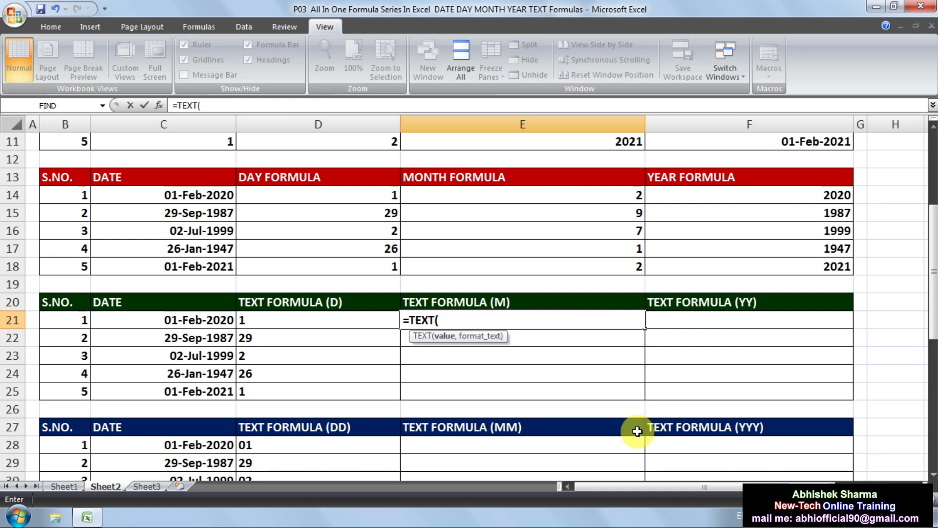
click(194, 322)
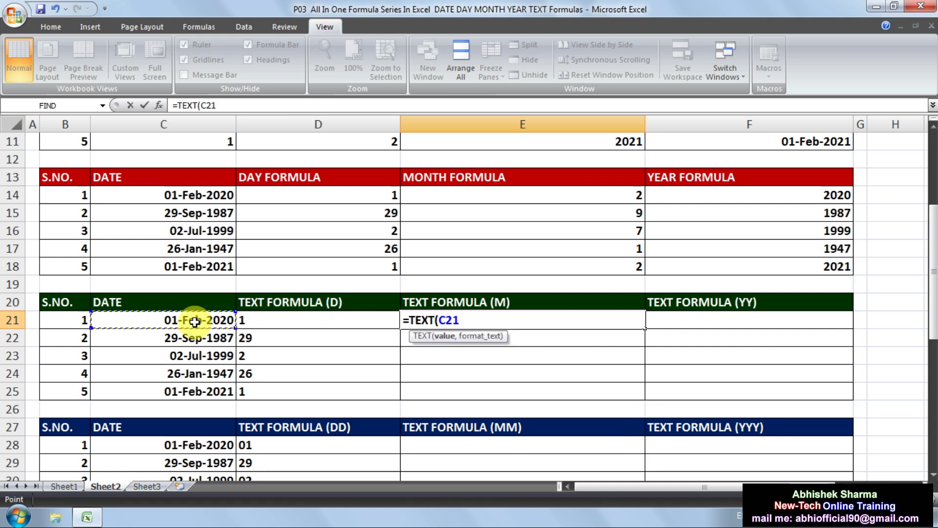
text(,"M)
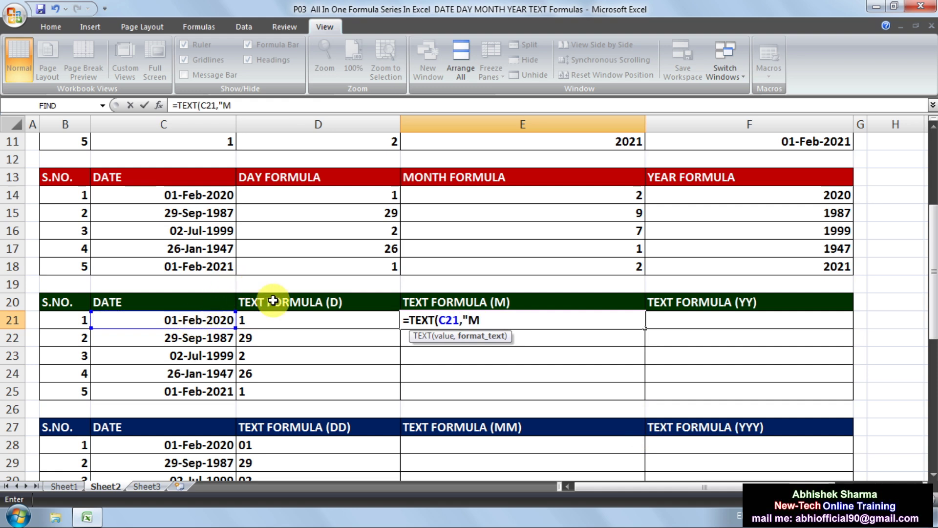
key(Return)
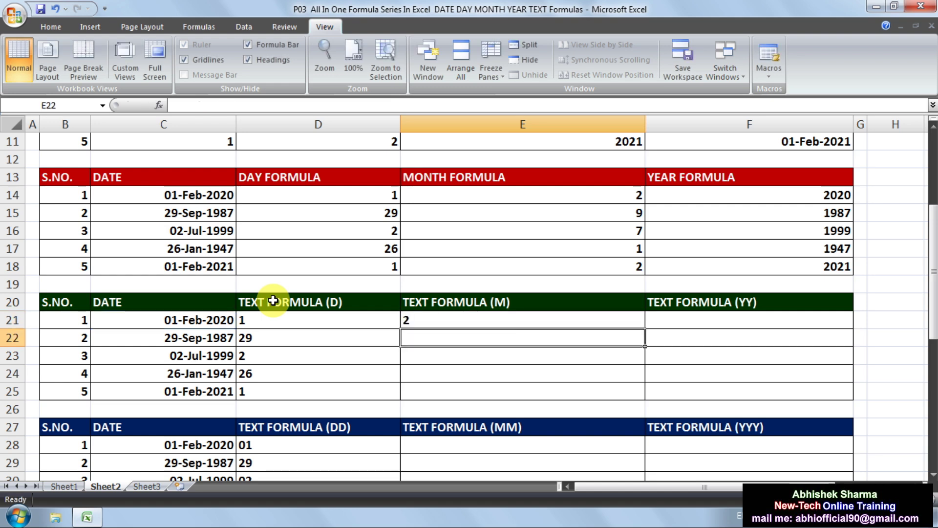
click(527, 322)
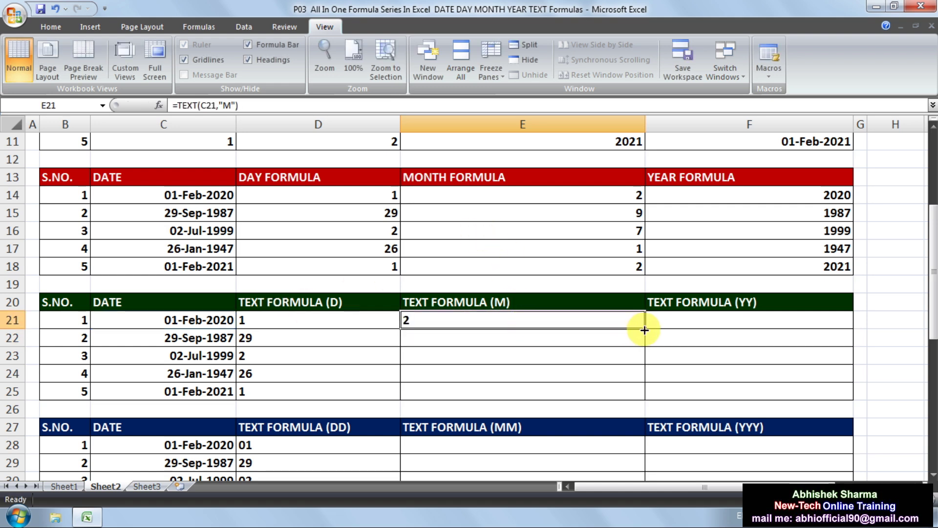
drag(645, 328, 643, 397)
Enter =TEXT(C28,"MM") in cell E28 to extract the two-digit month and fill it down to E32.
scroll(520, 318, down, 1)
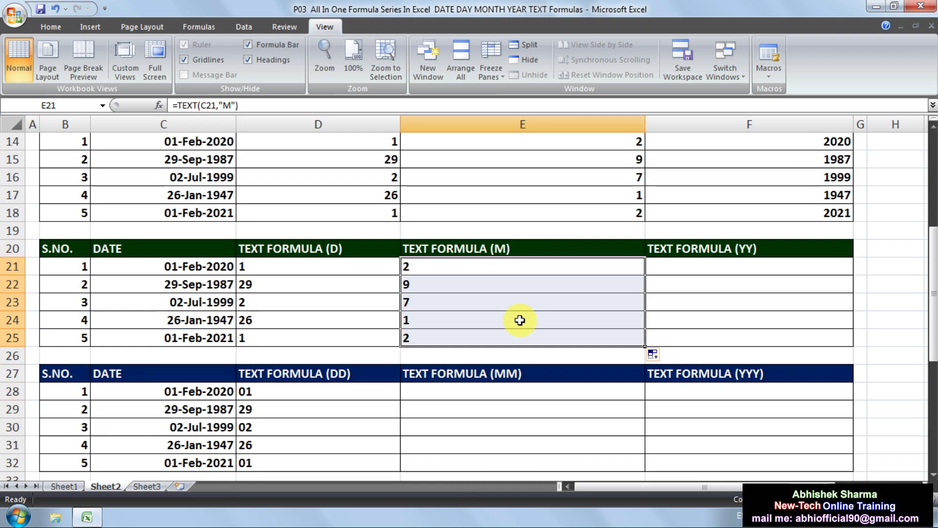
click(500, 391)
text(=)
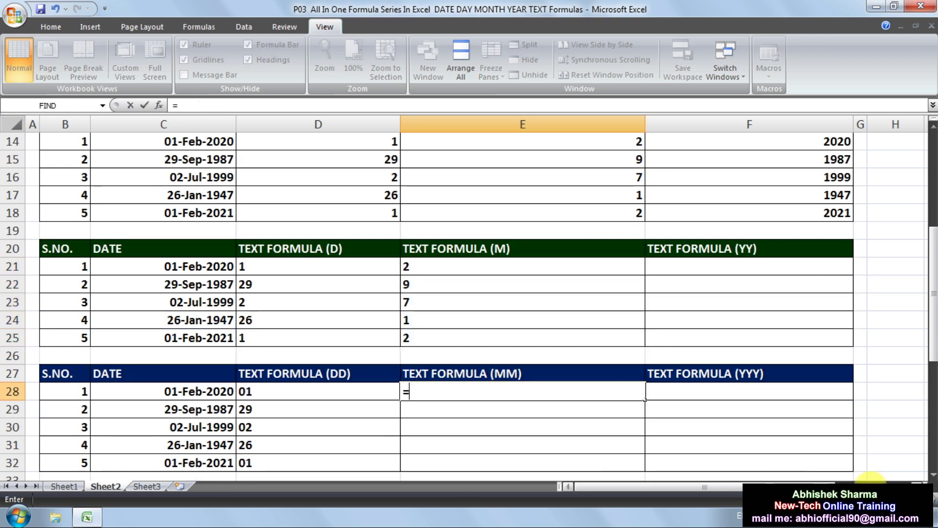
text(TEXT)
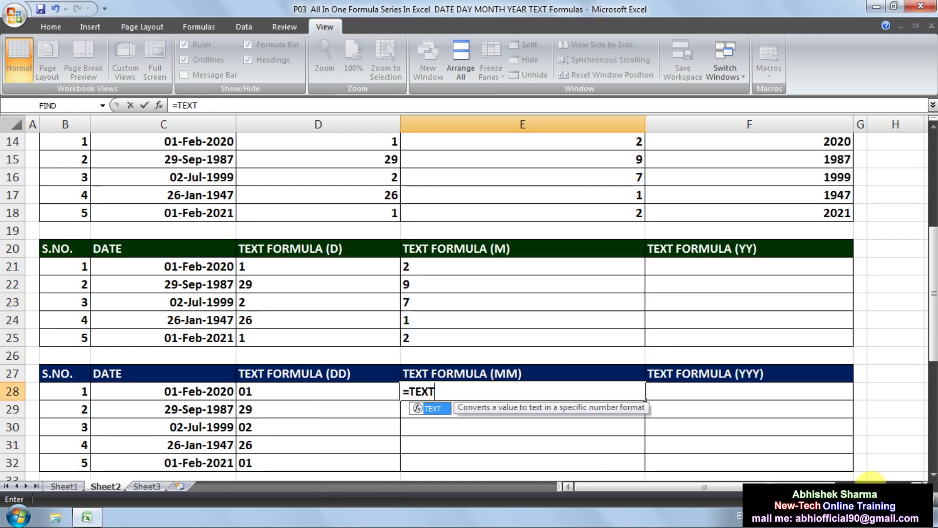
text(()
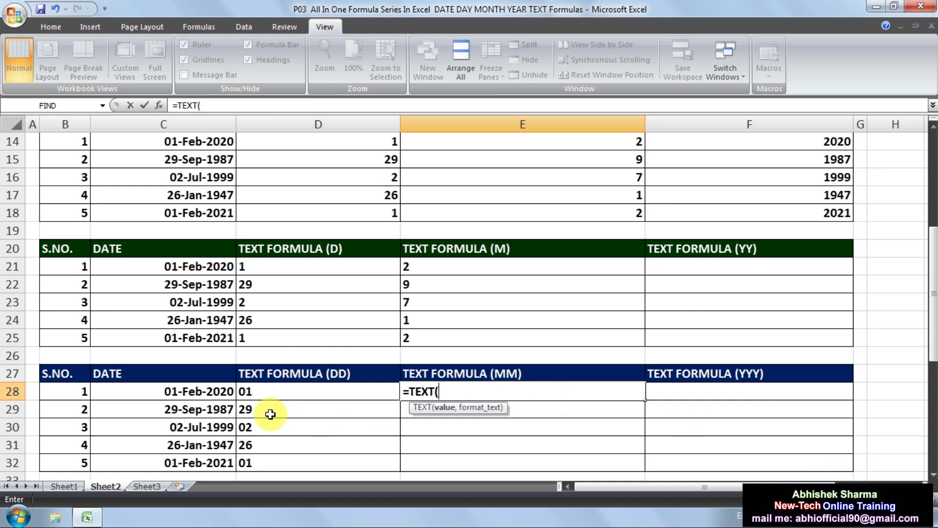
click(219, 393)
text(,"MM)
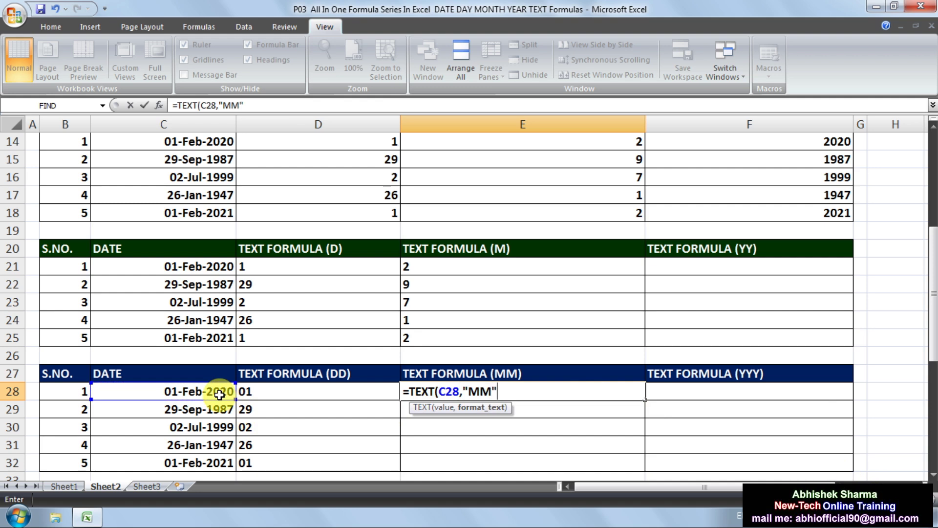
key(Return)
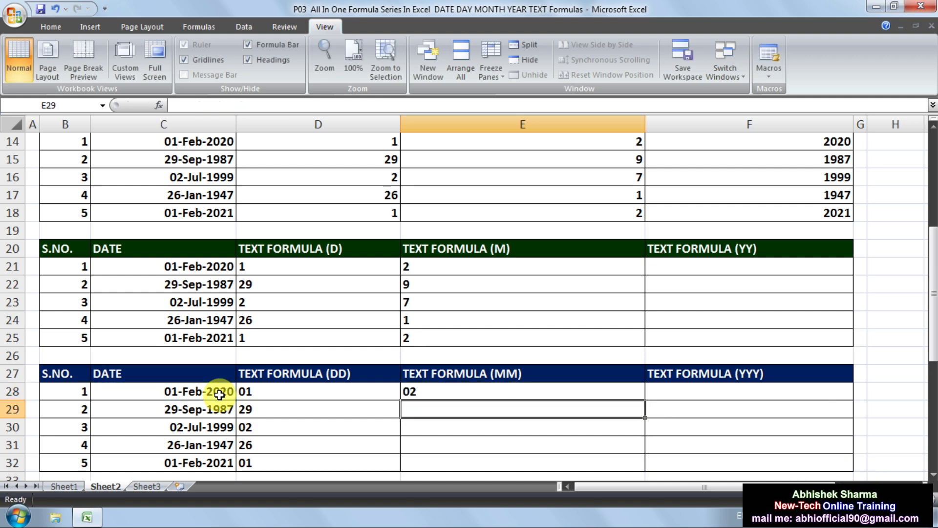
click(416, 393)
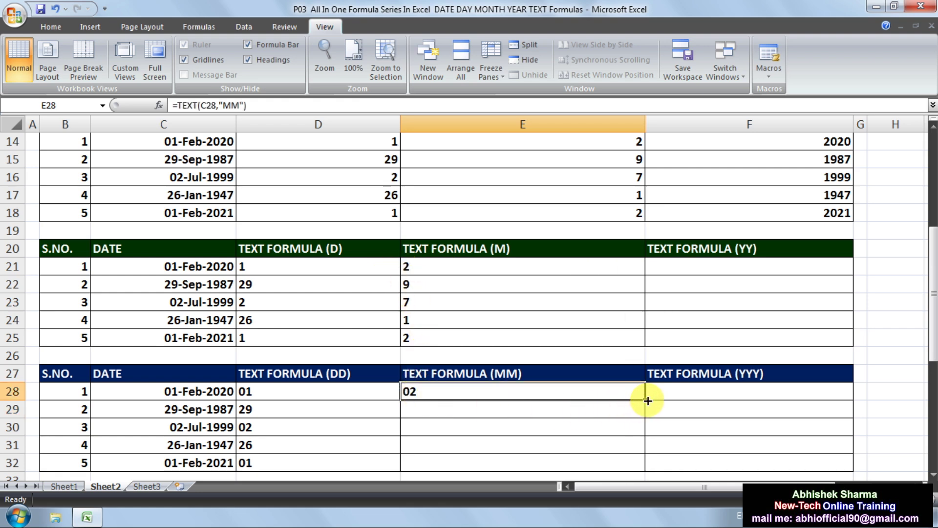
drag(645, 400, 639, 427)
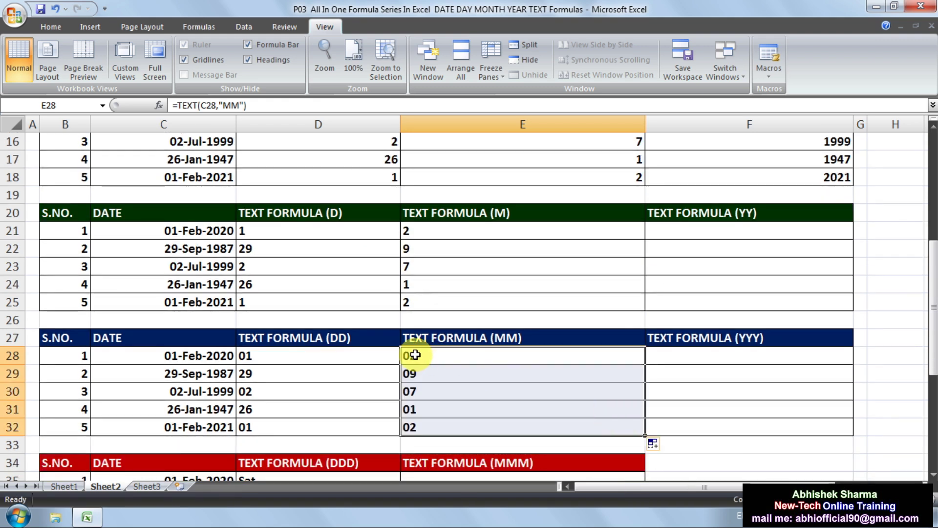
Enter =TEXT(C35,"MMM") in cell E35 to extract the short month name and fill it down to E39.
scroll(457, 447, down, 2)
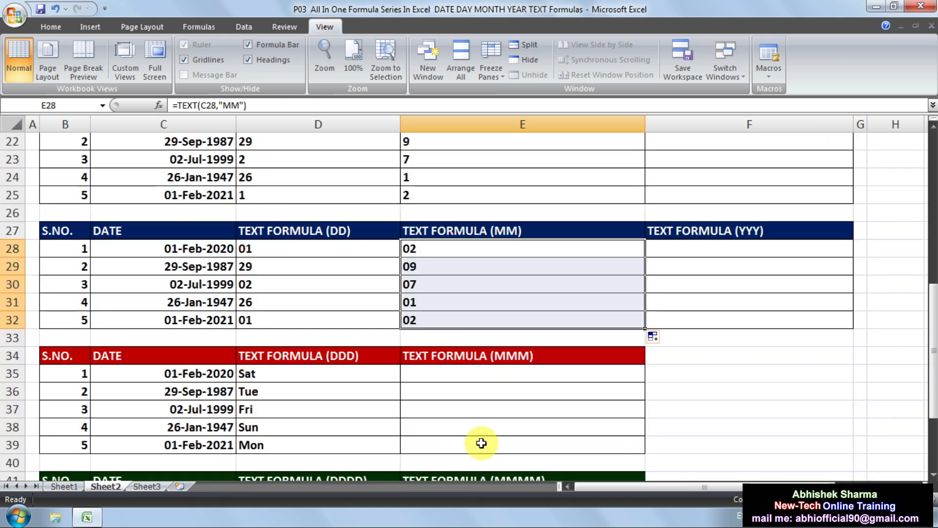
click(454, 378)
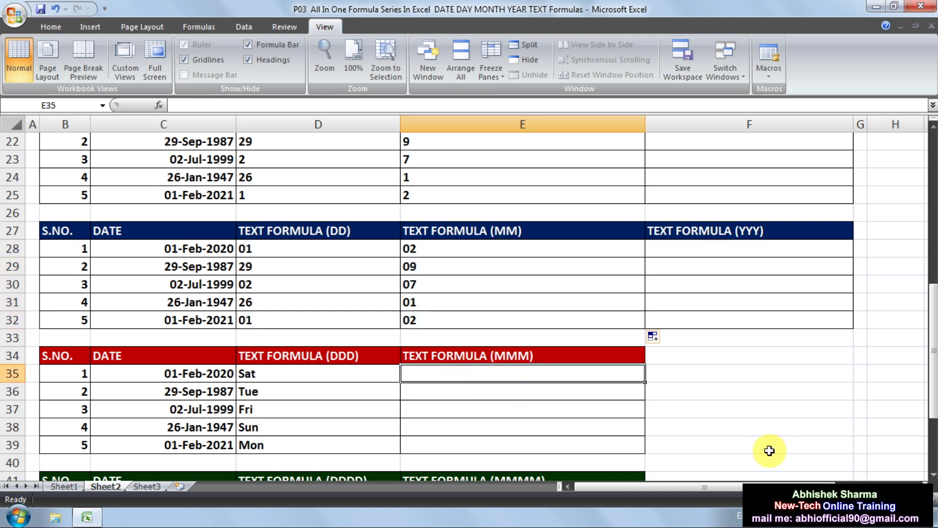
text(=TEX)
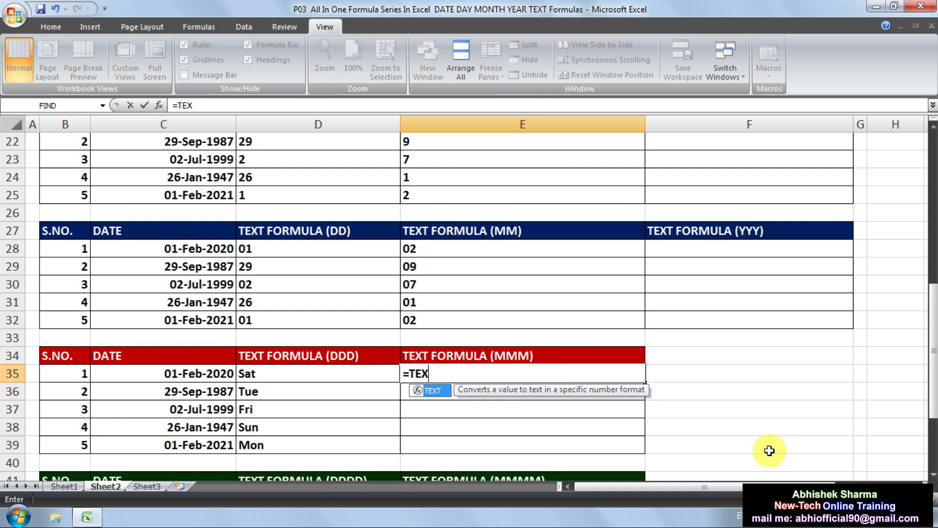
text(T()
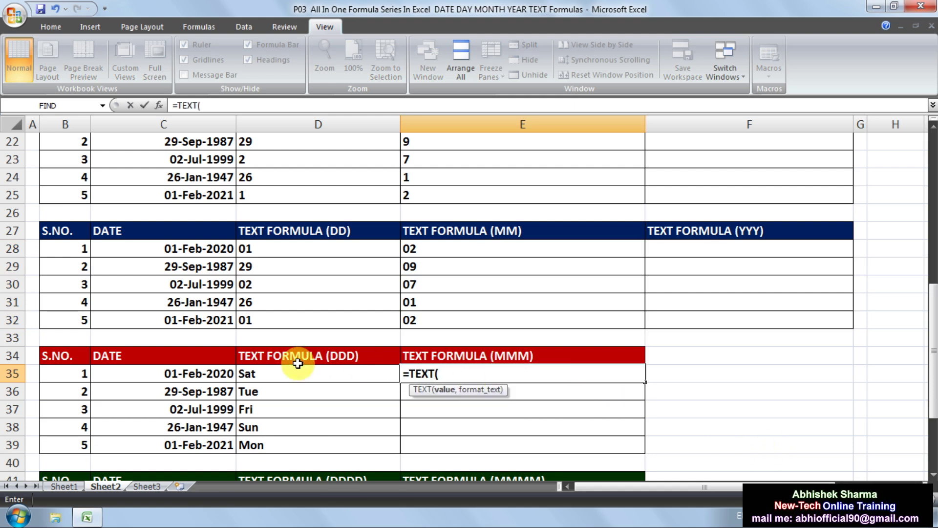
click(178, 377)
text(,"MMM)
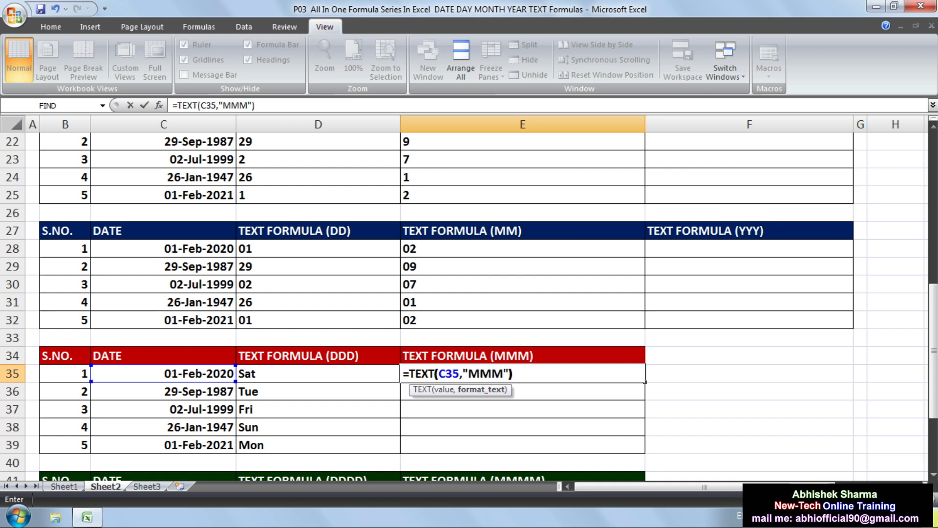
key(Return)
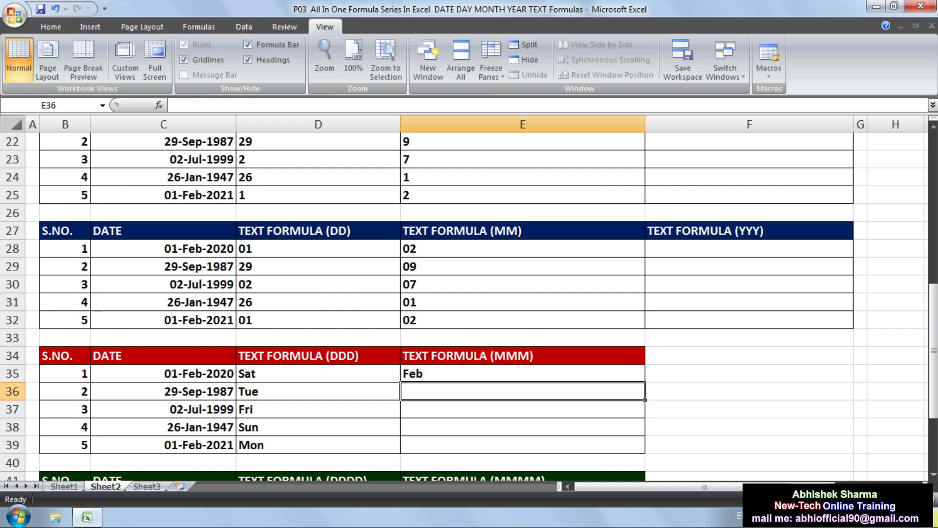
click(498, 378)
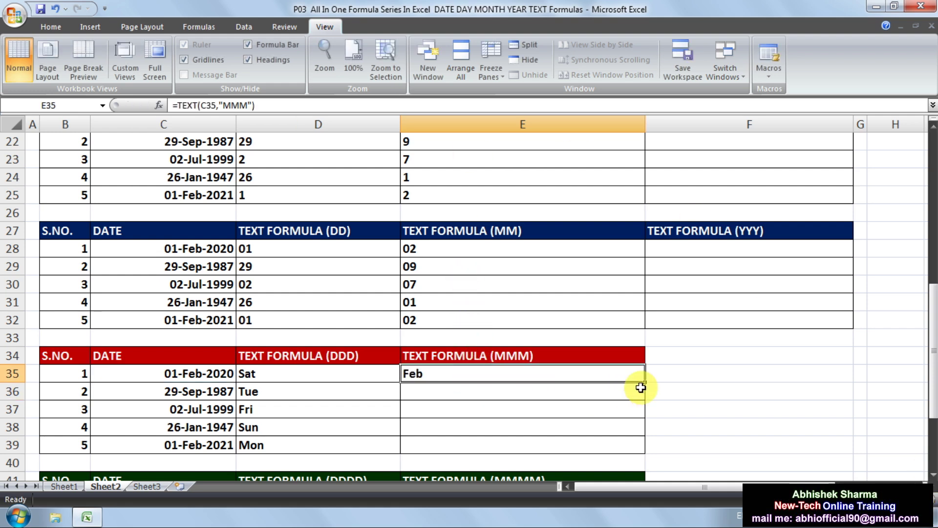
drag(641, 382, 640, 452)
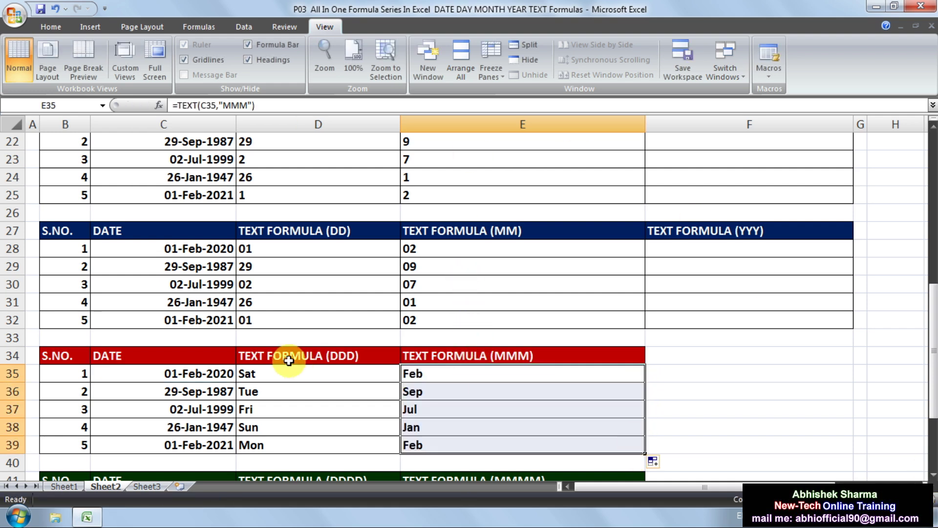
click(250, 373)
click(485, 368)
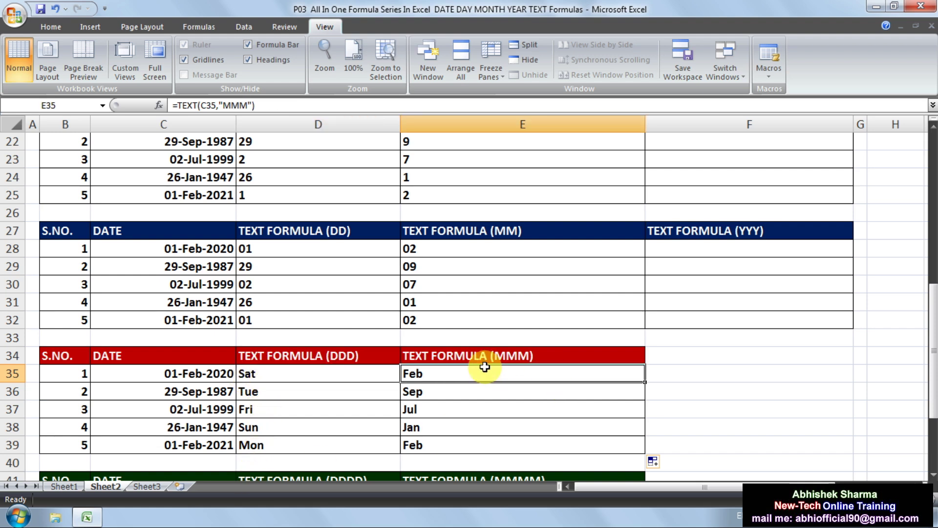
Enter =TEXT(C42,"MMMM") in cell E42 to extract the full month name and fill it down to E46.
scroll(489, 391, down, 3)
click(483, 343)
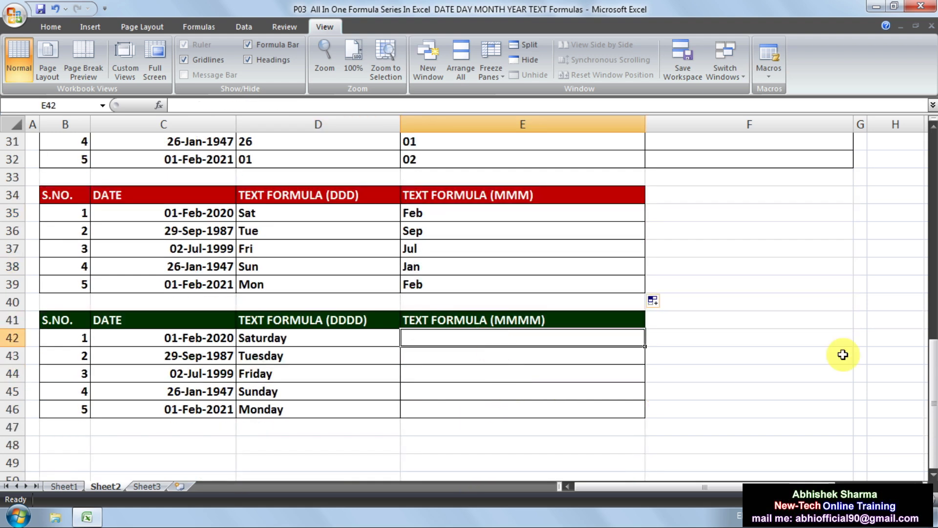
text(=TE)
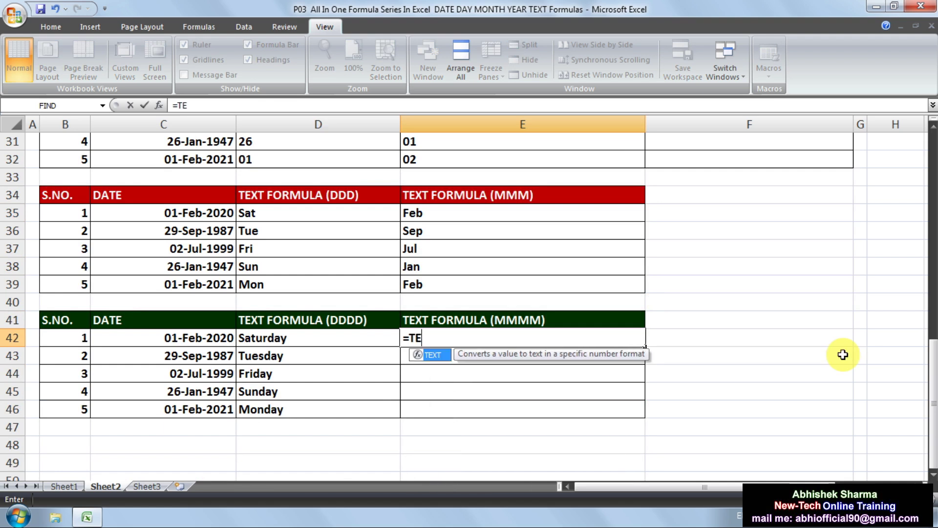
text(XT()
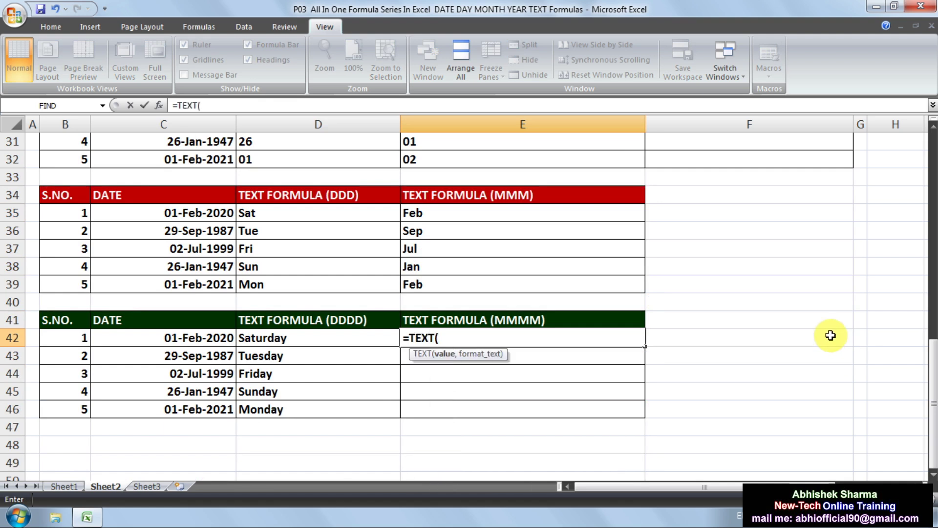
click(218, 337)
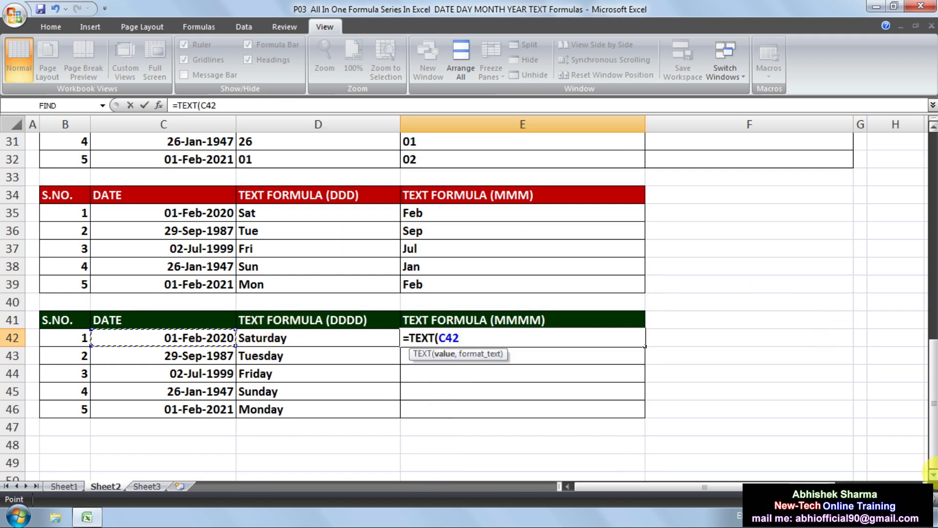
text(,)
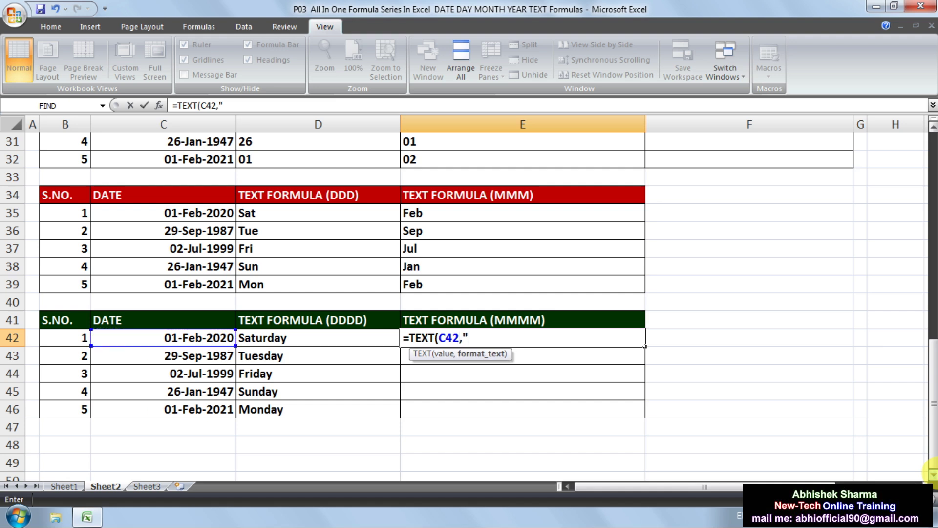
text(MMMM)
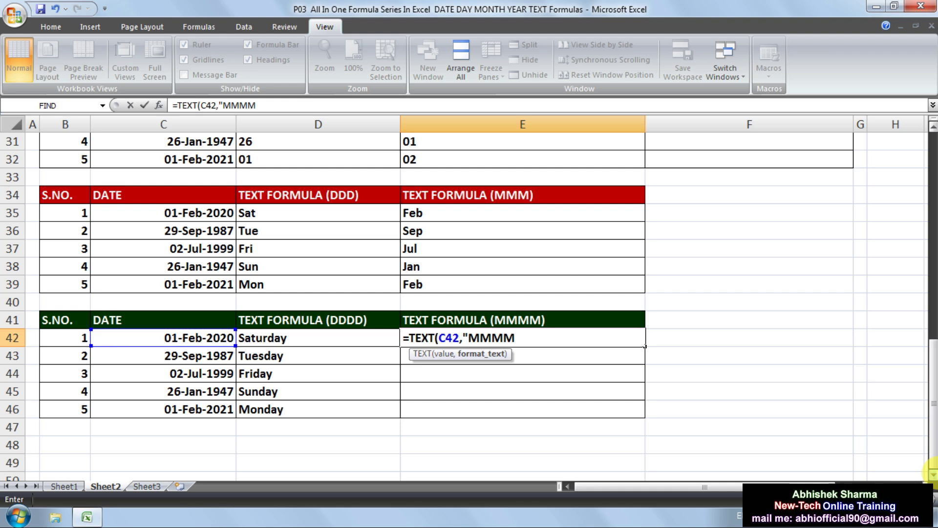
text("))
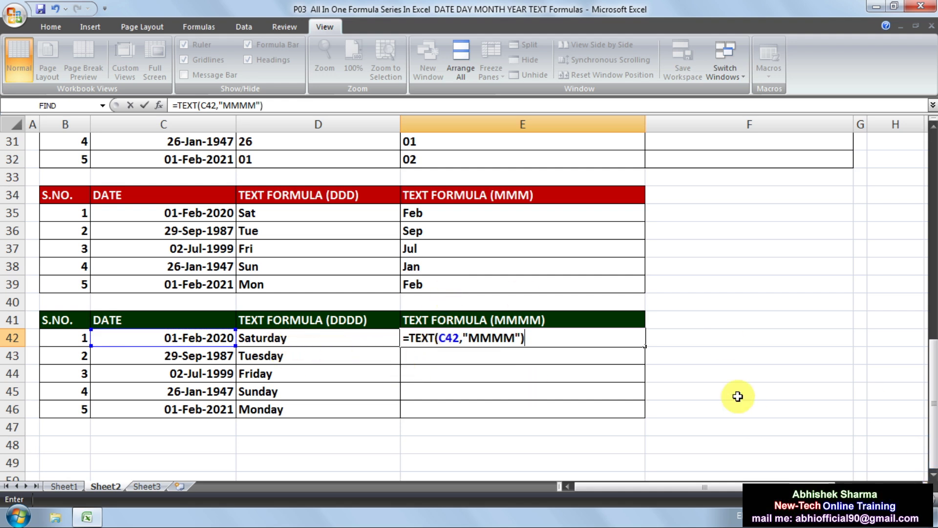
key(Return)
click(501, 330)
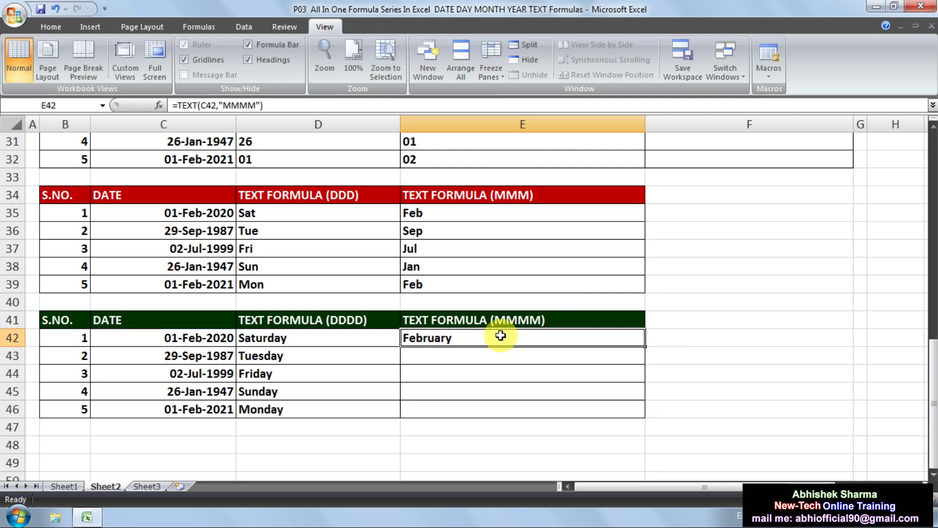
drag(644, 346, 635, 419)
Examine the TEXT FORMULA (YY) and TEXT FORMULA (YYY) columns in F21:F25 and F28:F32.
scroll(522, 250, up, 4)
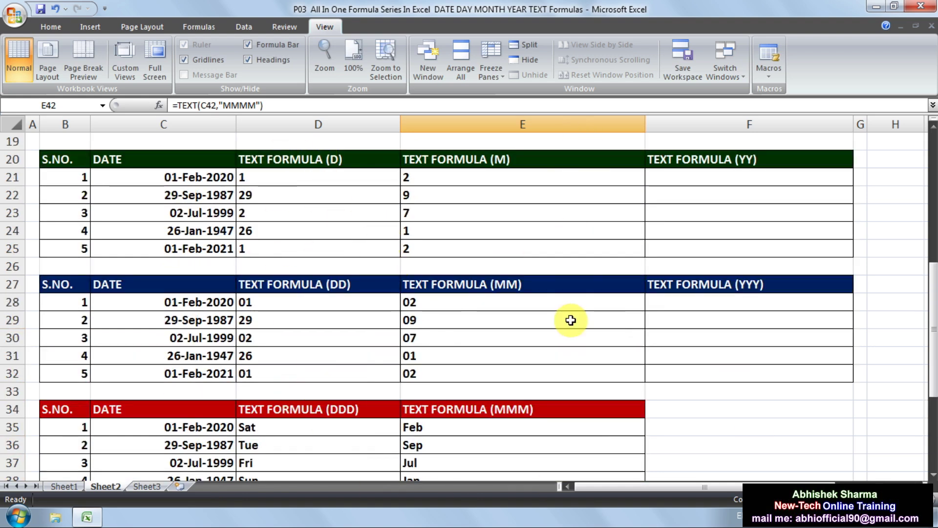
scroll(782, 226, up, 1)
click(756, 229)
click(743, 374)
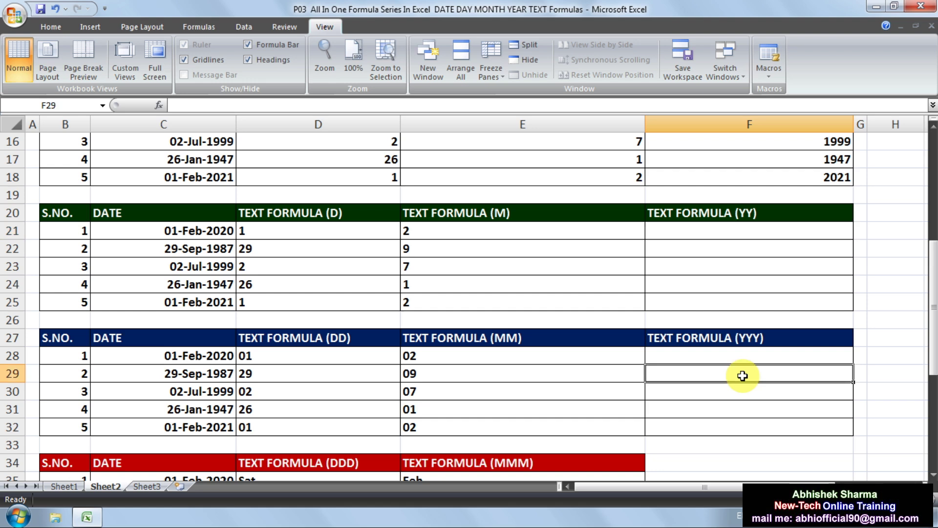
click(765, 215)
click(771, 422)
click(788, 250)
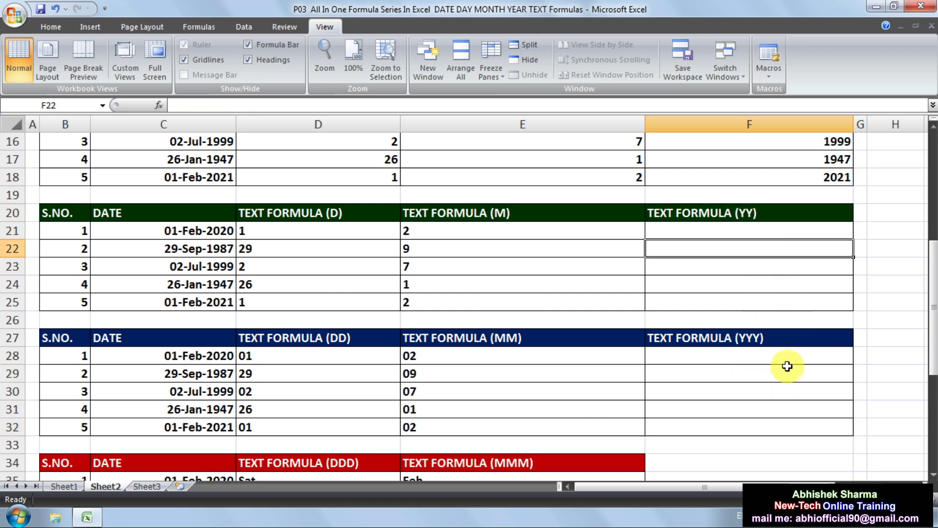
click(786, 371)
scroll(785, 234, up, 1)
scroll(648, 383, down, 2)
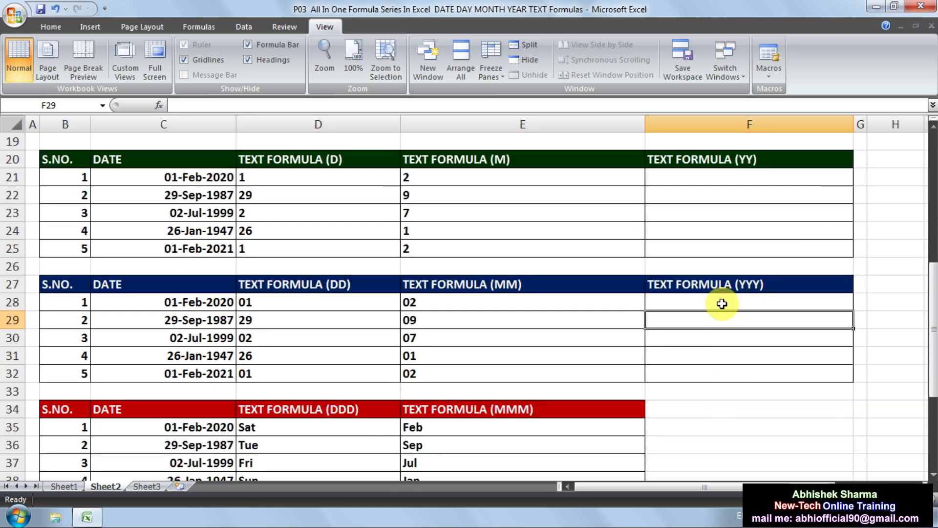
Enter =TEXT(C21,"YY") in cell F21 to extract the two-digit year and fill it down to F25.
click(694, 178)
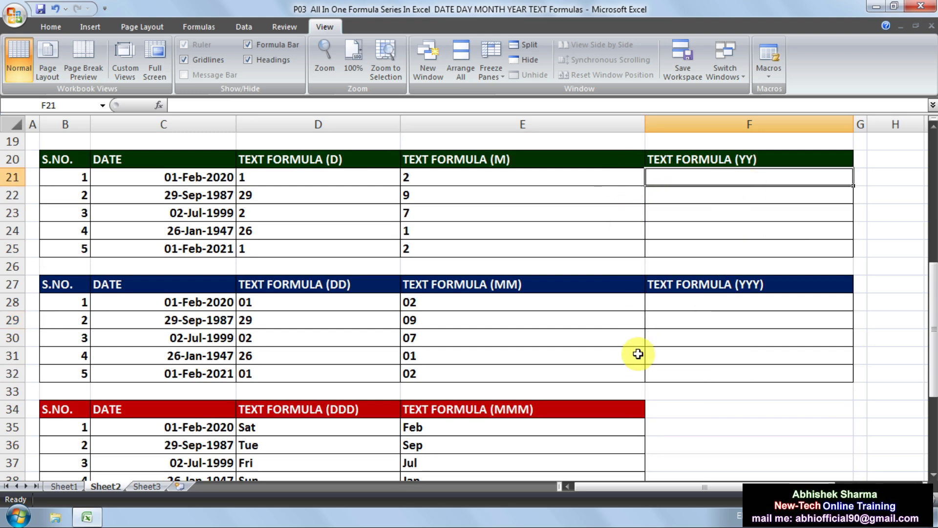
text(=R)
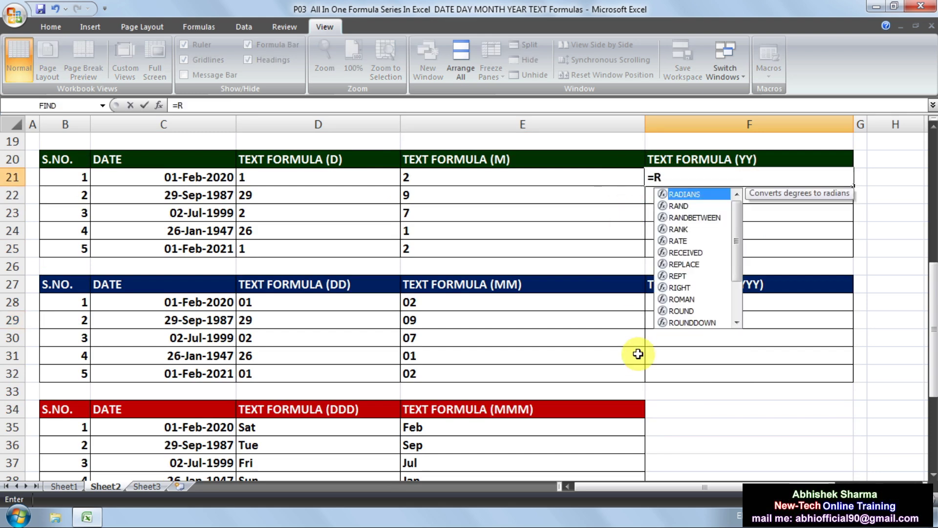
key(BackSpace)
text(TEXT)
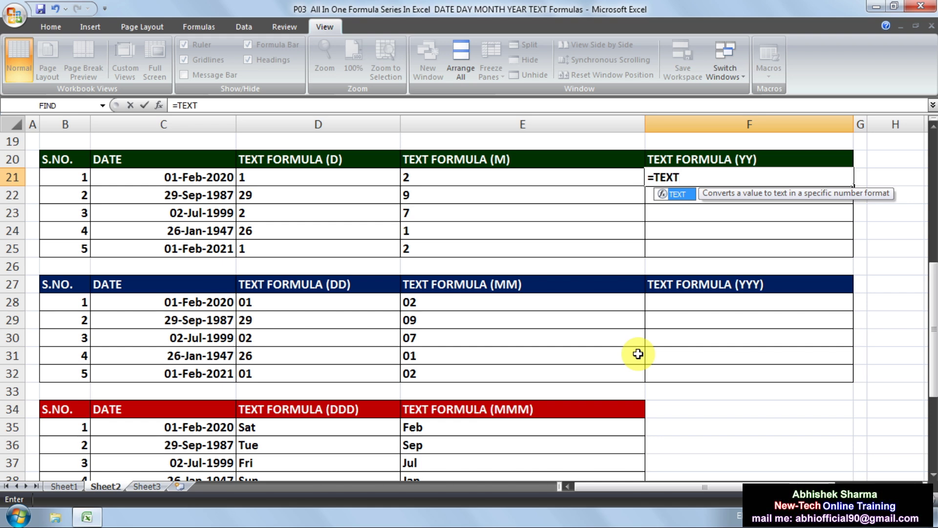
text(()
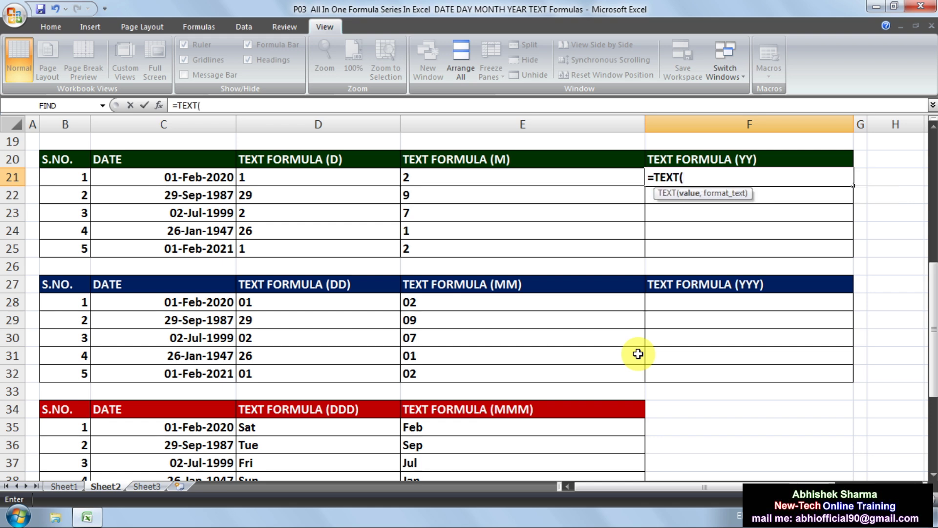
click(174, 181)
text(,)
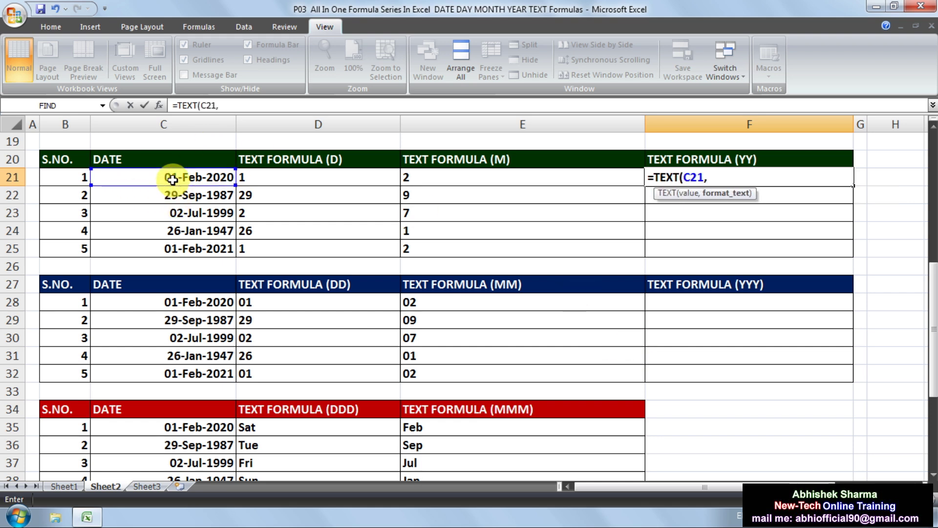
text("YY"))
key(Return)
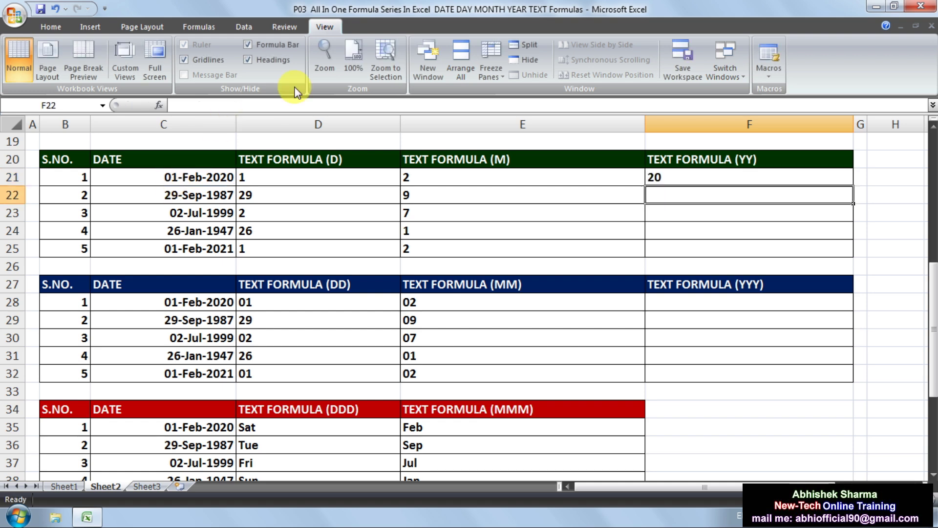
click(701, 180)
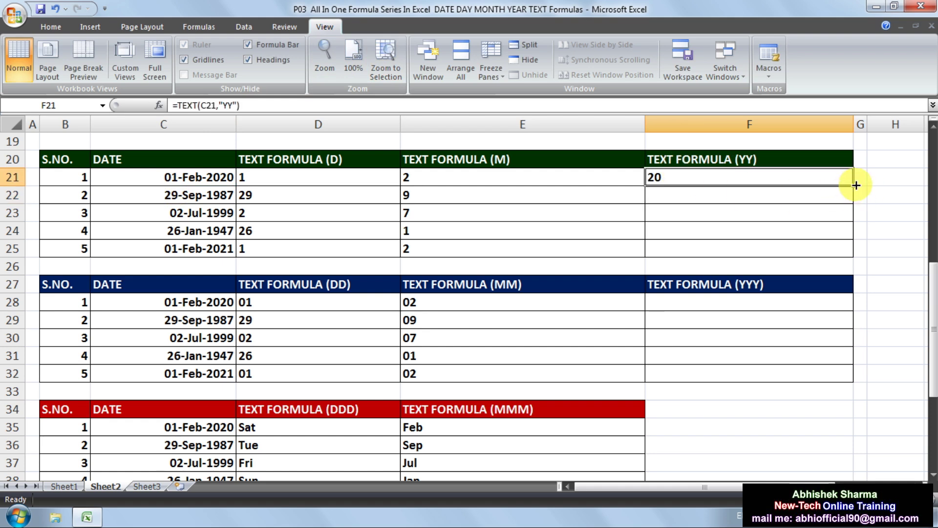
drag(853, 186, 848, 256)
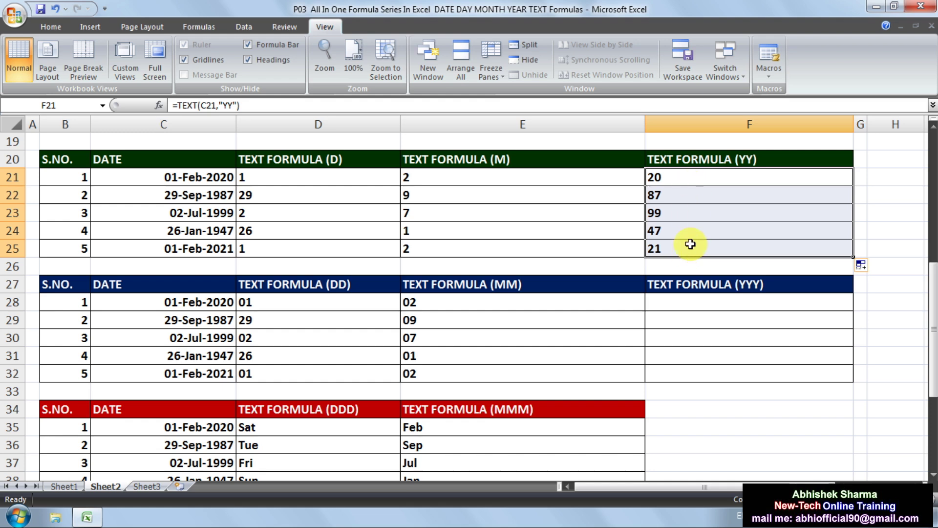
Enter =TEXT(C28,"YYY") in cell F28 to extract the four-digit year and fill it down to F32.
click(690, 303)
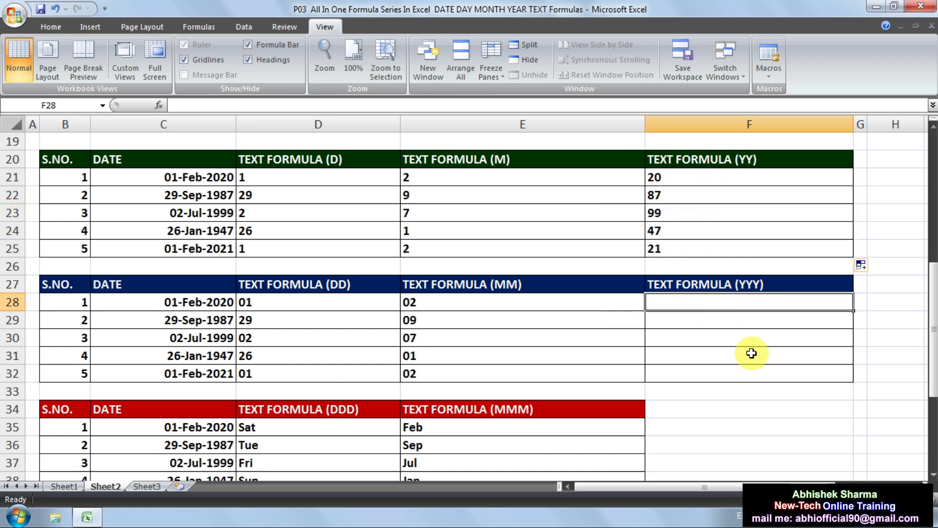
text(=Y)
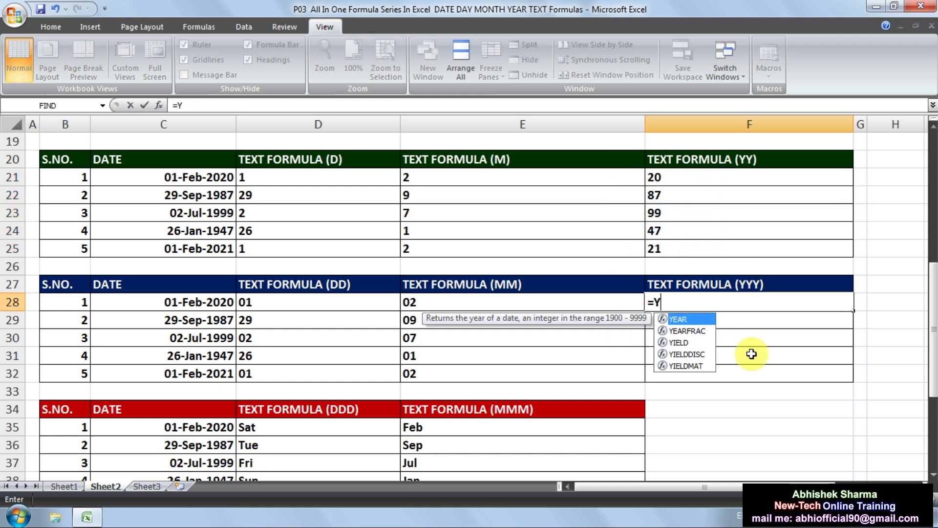
key(BackSpace)
text(TEXT()
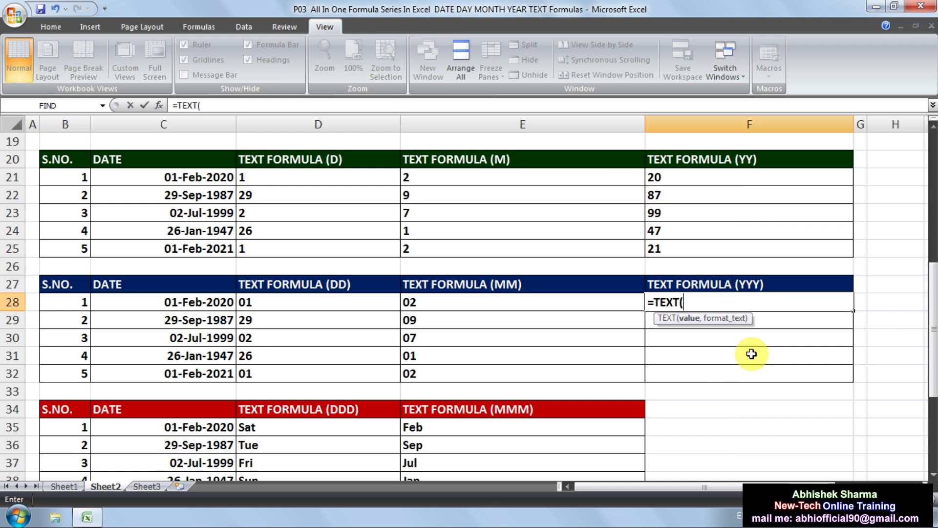
click(164, 299)
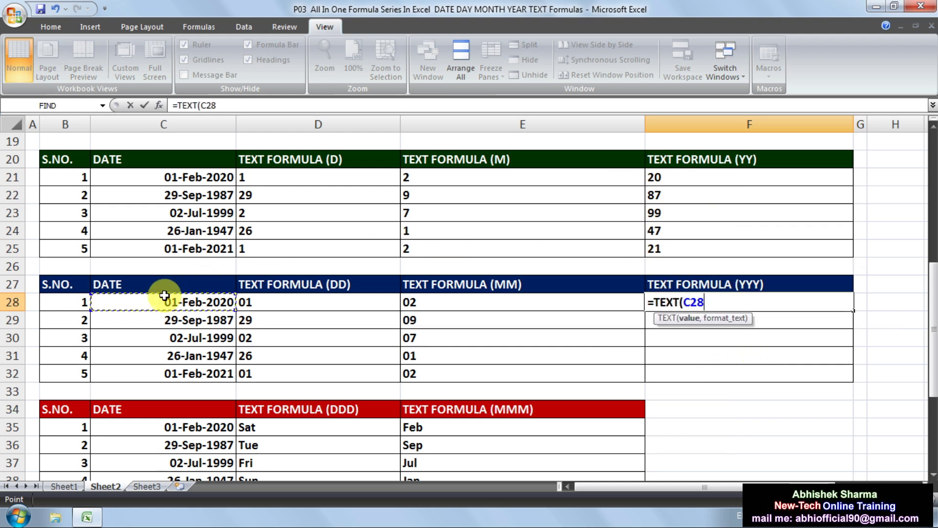
text(,)
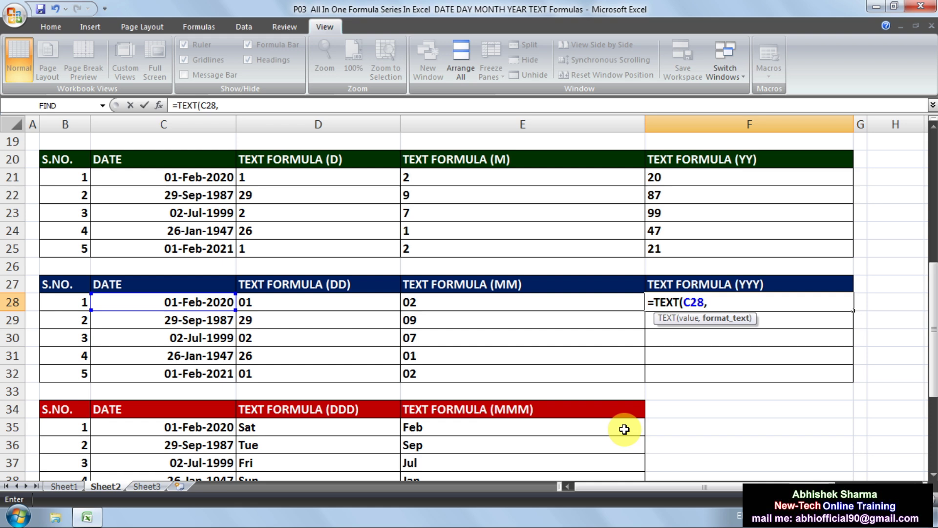
text("YYY"))
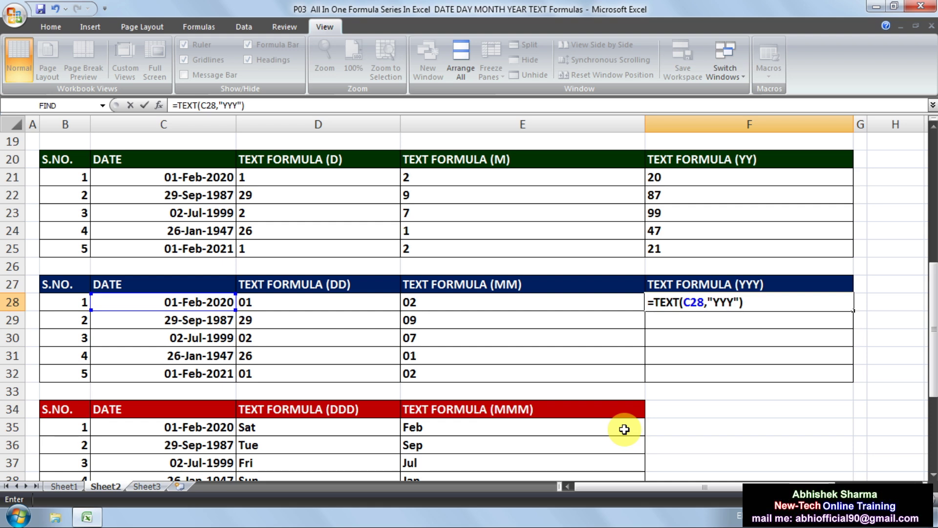
key(Return)
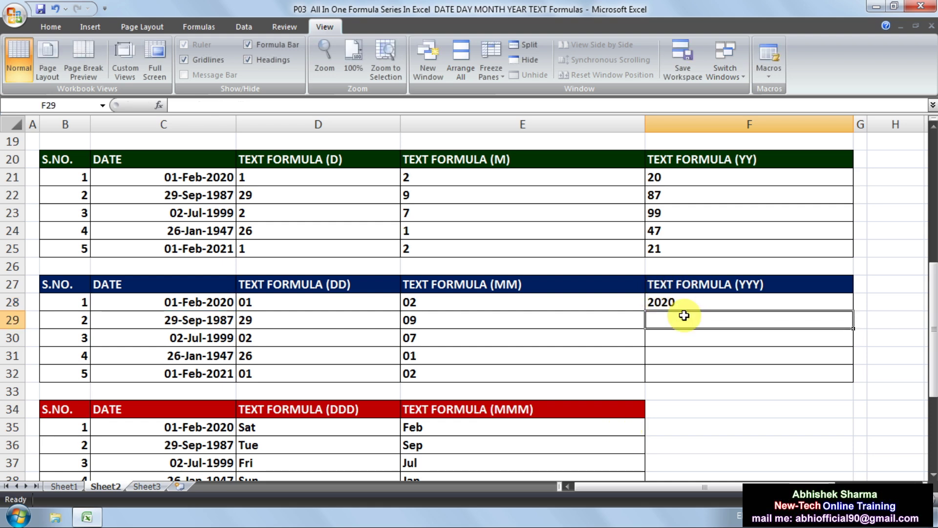
key(Up)
drag(852, 311, 848, 383)
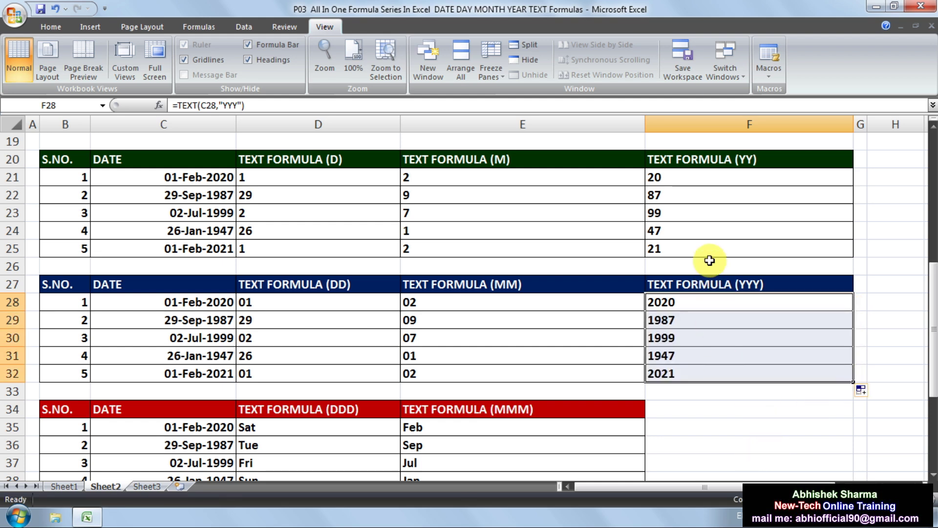
Compare the year TEXT formulas (YY, YYY) and the month TEXT formulas from M to MMMM across the tables.
click(737, 341)
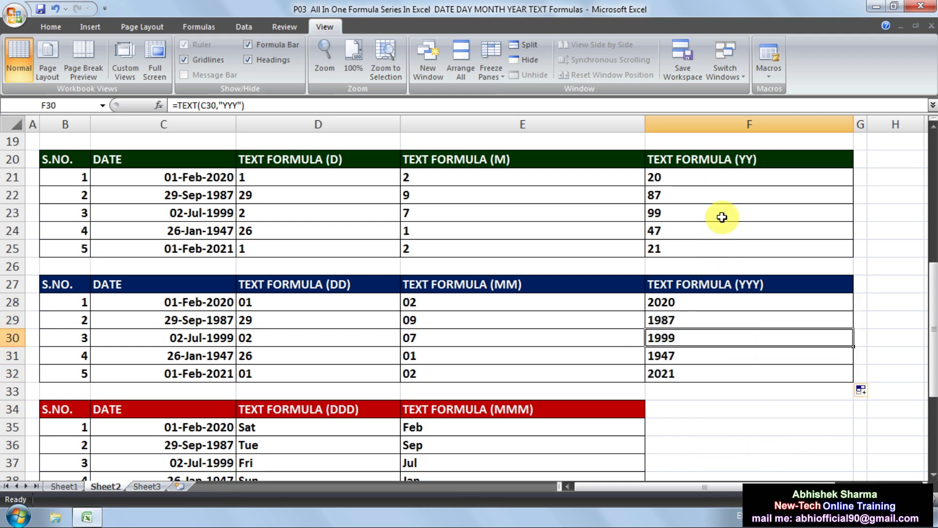
click(716, 184)
click(736, 302)
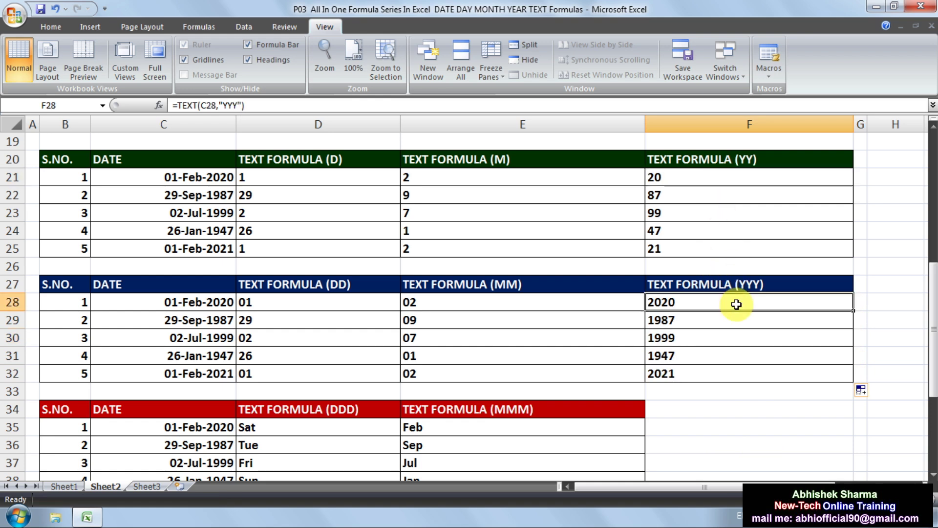
click(513, 214)
click(524, 338)
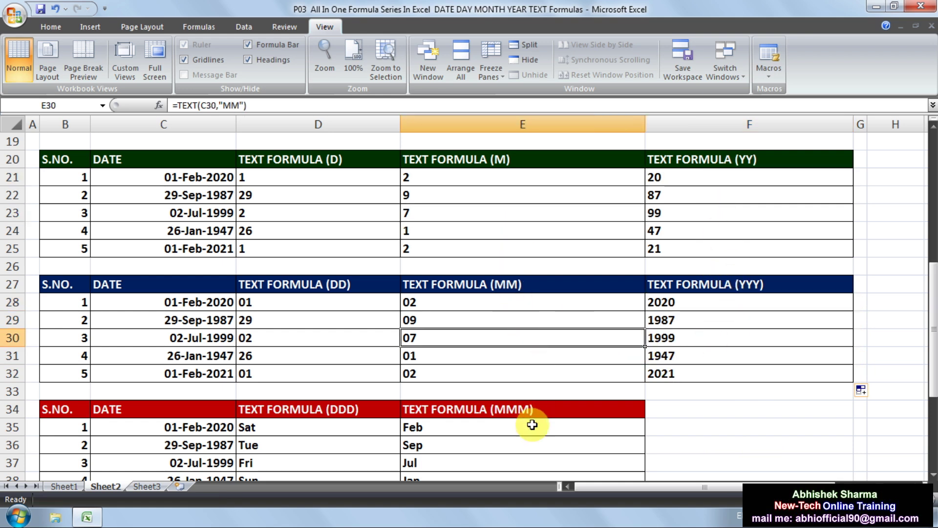
click(536, 442)
scroll(538, 438, down, 1)
scroll(538, 439, down, 1)
click(537, 450)
scroll(536, 448, up, 3)
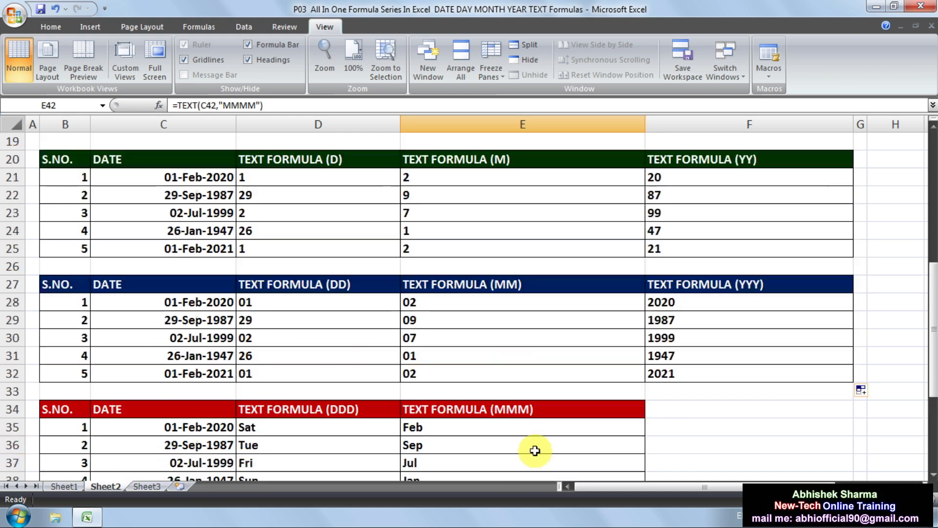
Review the day TEXT formulas in column D, from the D and DD formats to DDD and DDDD.
click(363, 264)
click(352, 375)
scroll(352, 410, down, 2)
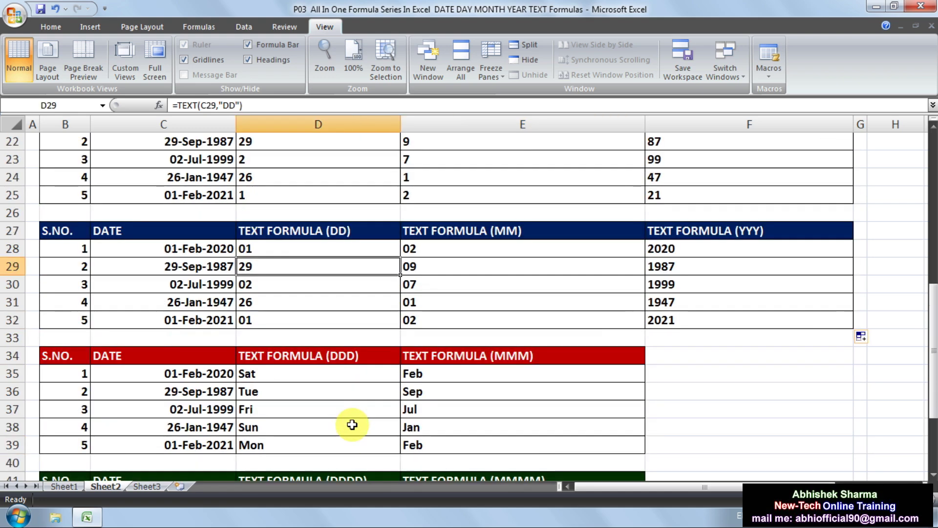
click(351, 427)
scroll(349, 472, down, 1)
click(350, 465)
scroll(581, 440, up, 3)
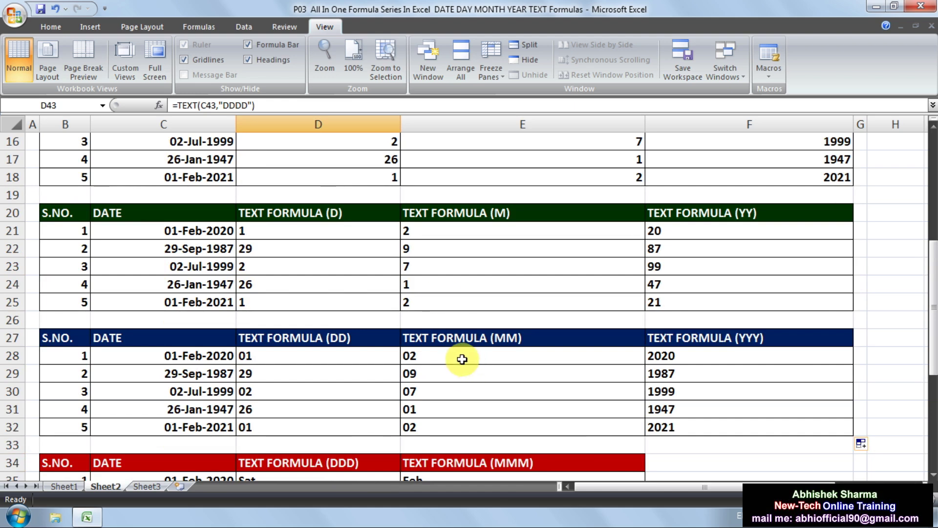
scroll(464, 357, down, 3)
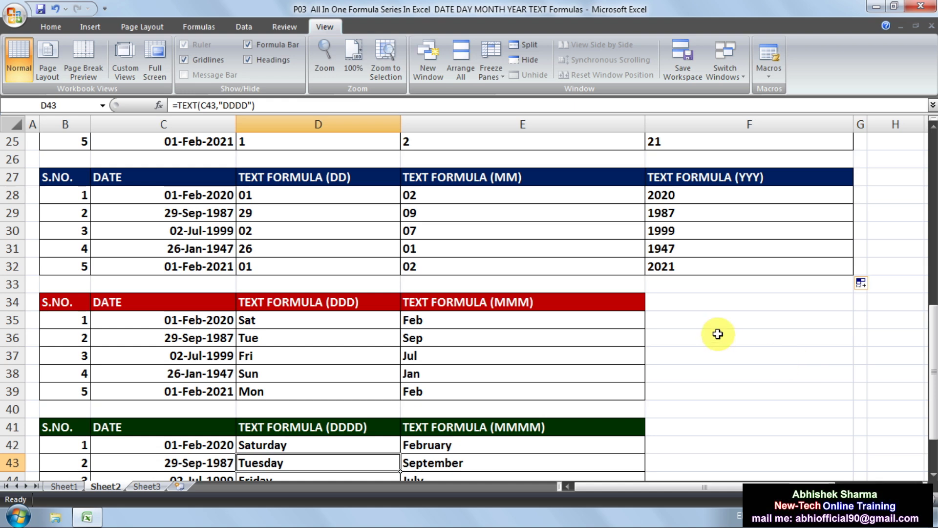
Check the DATE formula in F7 and the DAY, MONTH and YEAR formulas in row 15.
scroll(717, 334, up, 8)
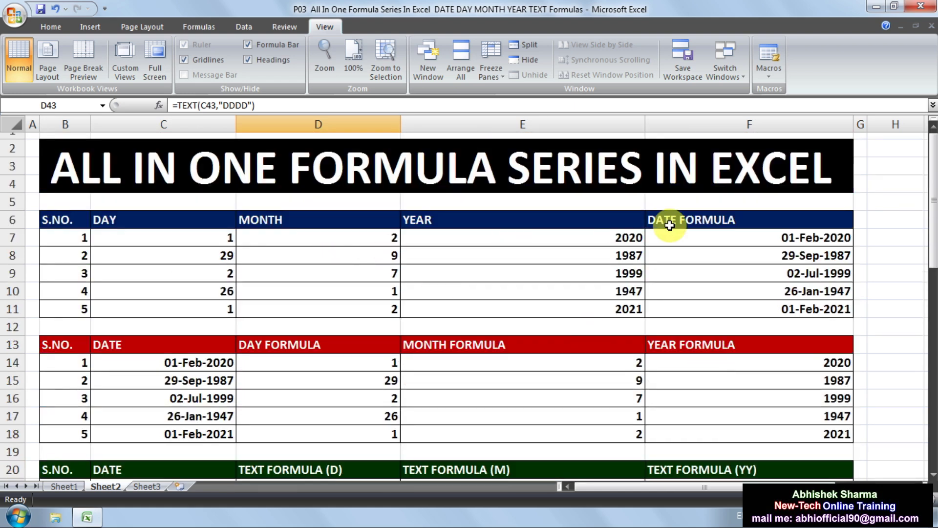
click(712, 240)
click(394, 378)
click(457, 376)
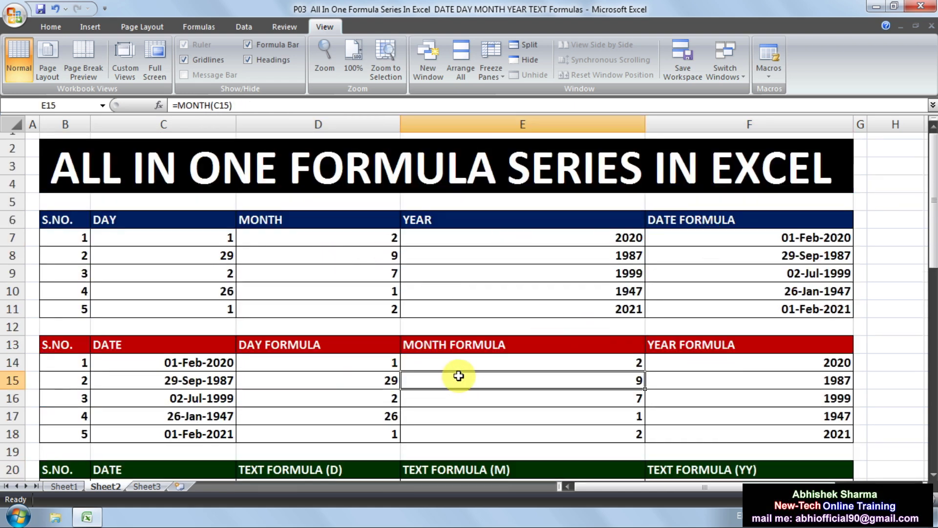
click(694, 379)
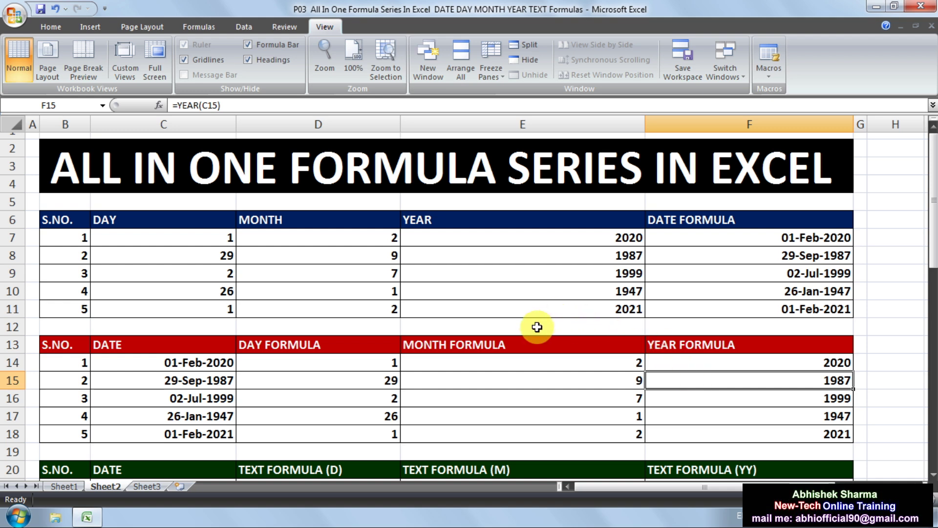
scroll(538, 330, down, 3)
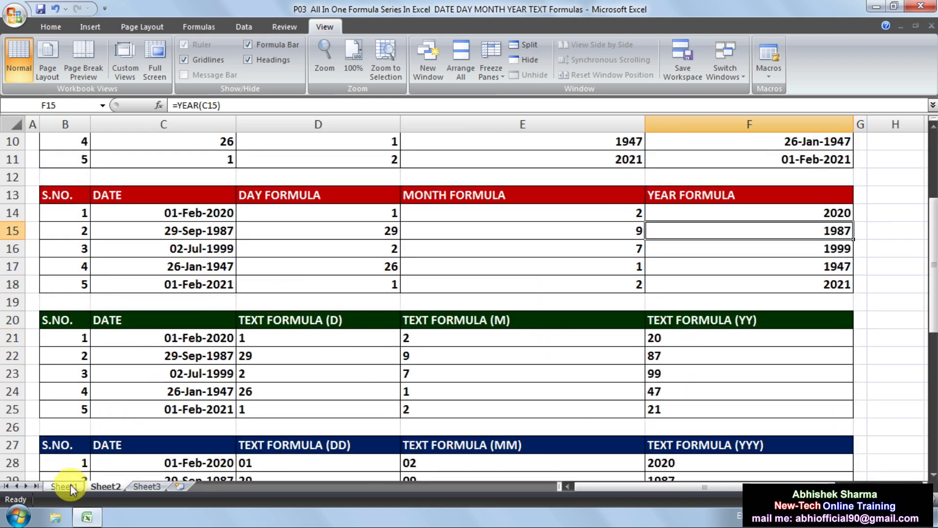
Go through the formula list DATE, DAY, MONTH, YEAR and TEXT in C7:C11 on Sheet1.
click(70, 484)
drag(235, 274, 230, 435)
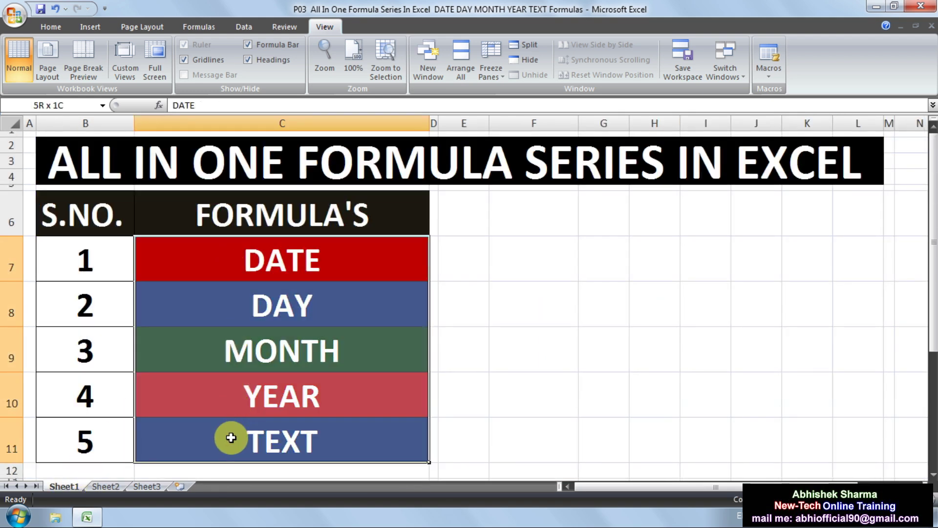
click(366, 272)
click(363, 302)
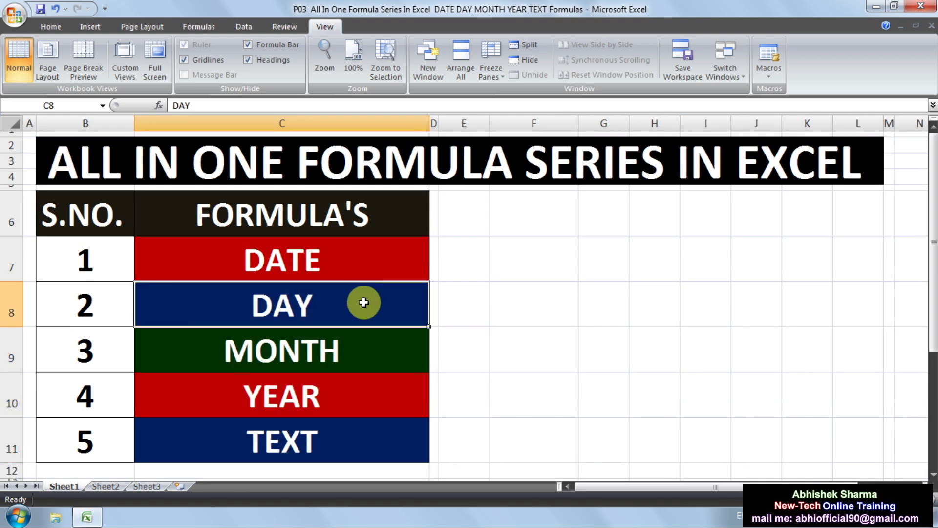
click(368, 351)
click(368, 393)
click(368, 441)
click(720, 376)
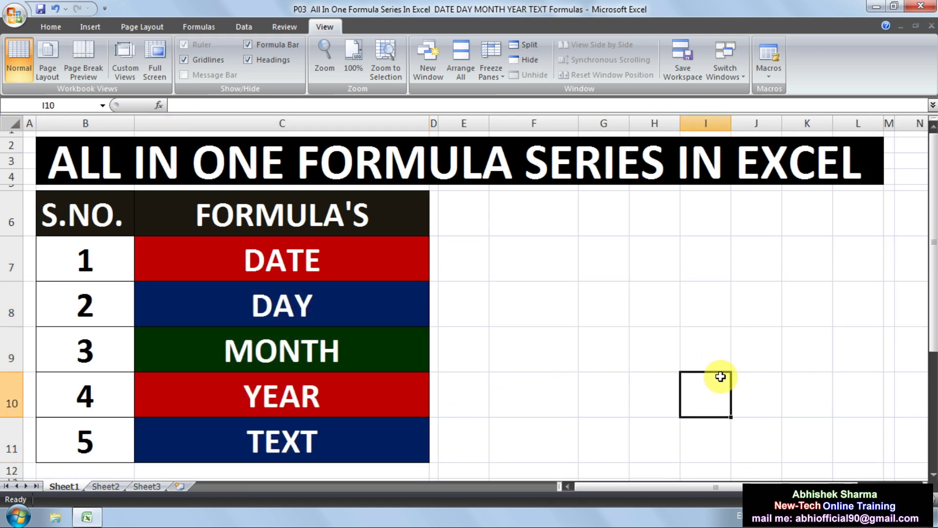
Review all the completed date and TEXT formula tables on Sheet2, ending at the first table.
click(117, 487)
scroll(599, 255, down, 3)
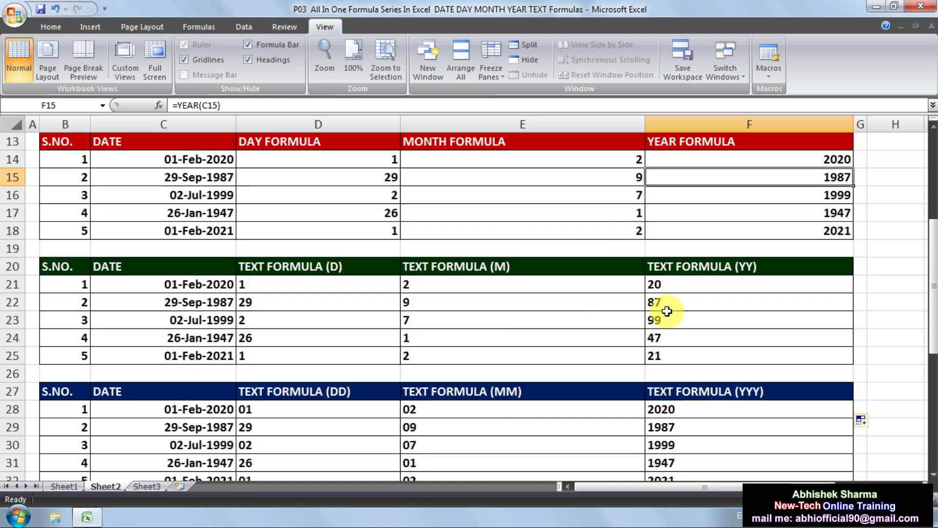
click(812, 428)
scroll(728, 357, down, 3)
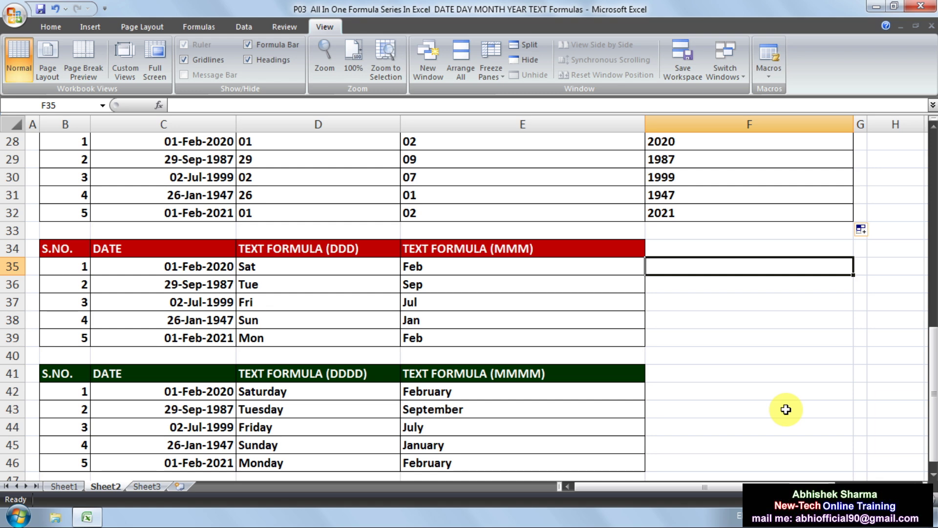
scroll(593, 235, up, 4)
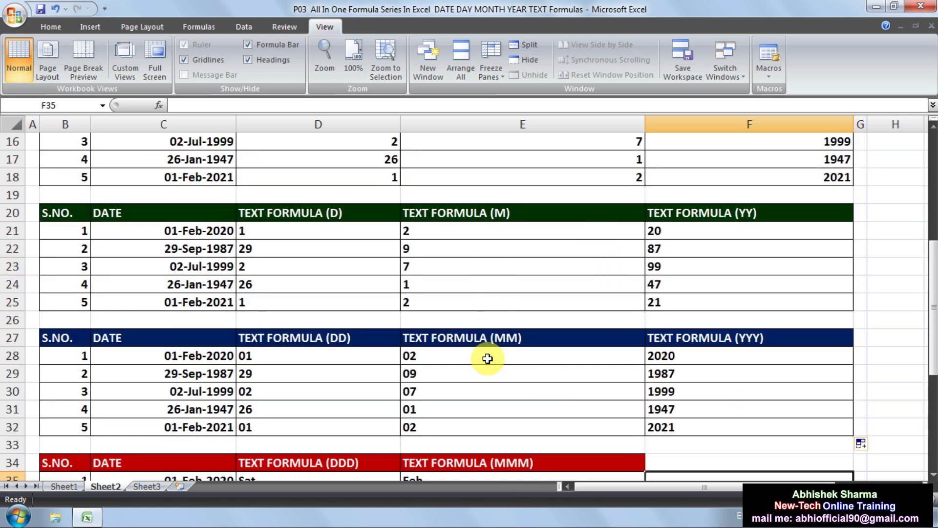
scroll(488, 359, up, 3)
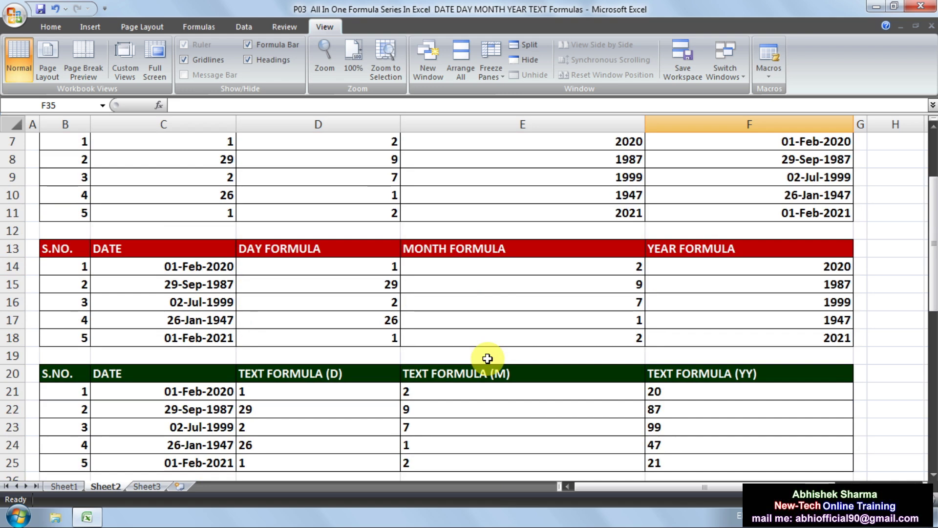
scroll(487, 359, up, 2)
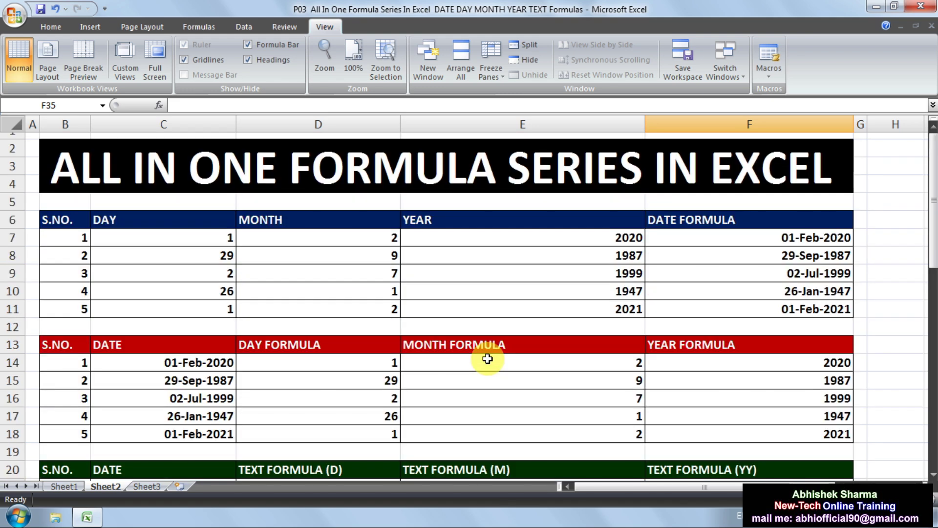
click(503, 286)
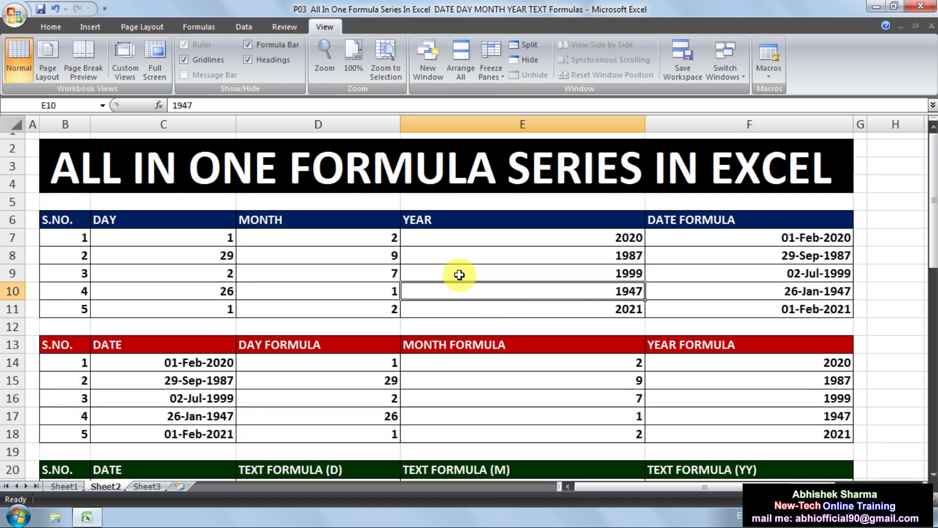